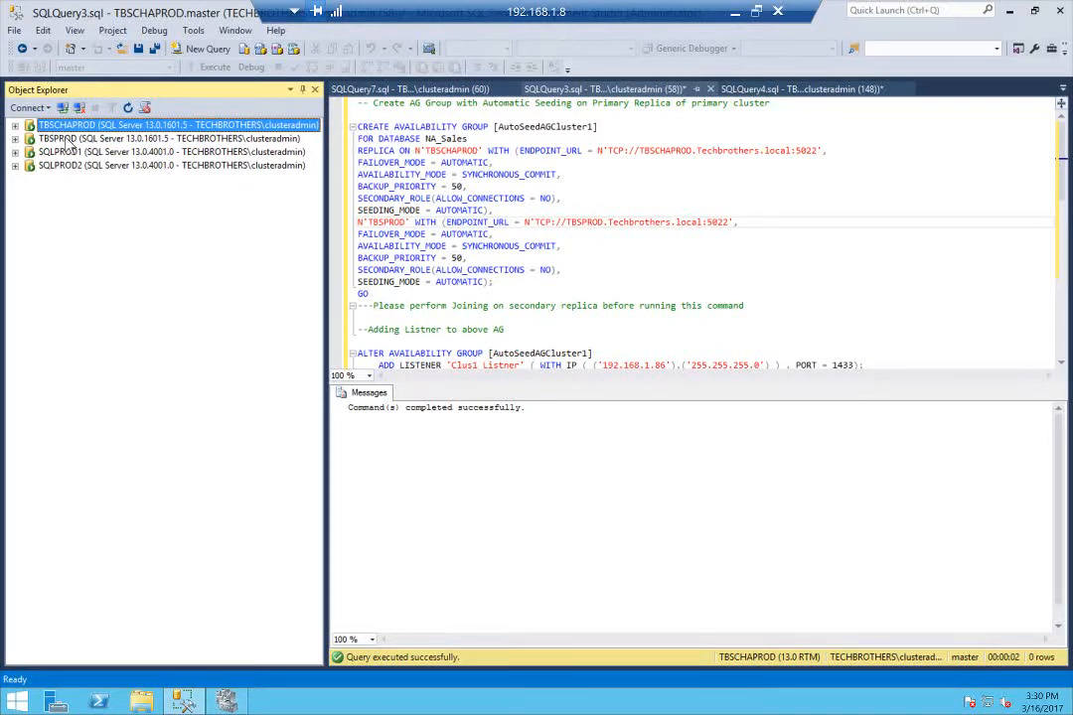
Examine the SQLPROD1 and SQLPROD2 nodes of the 2016Cluster failover cluster in Failover Cluster Manager
click(67, 139)
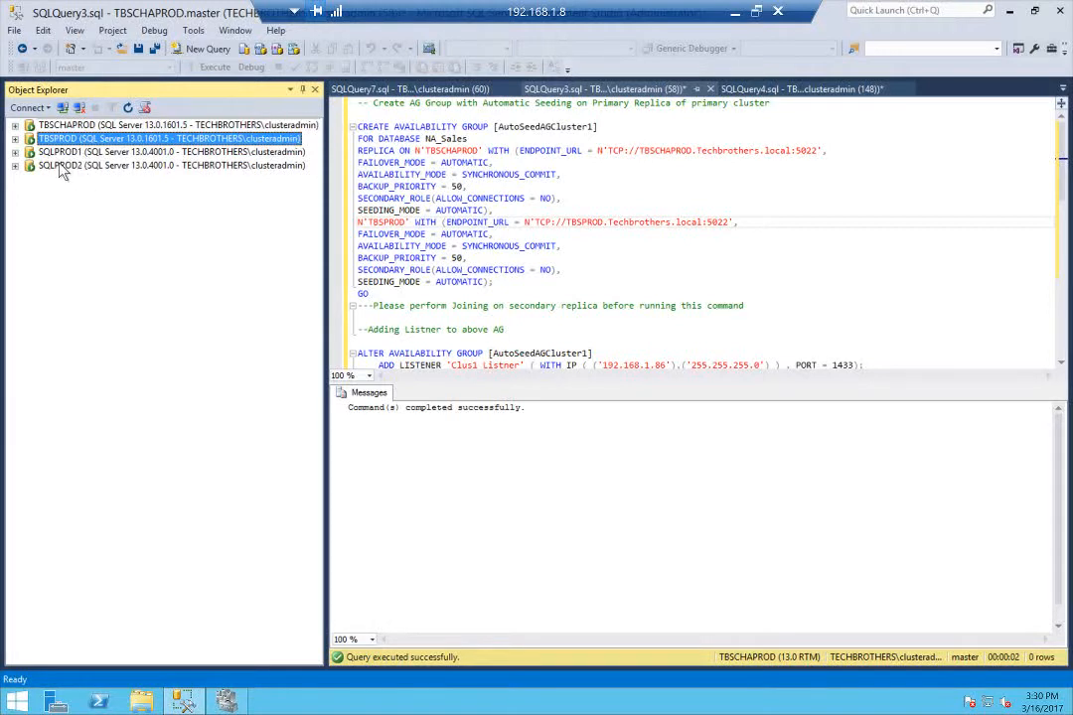
click(58, 152)
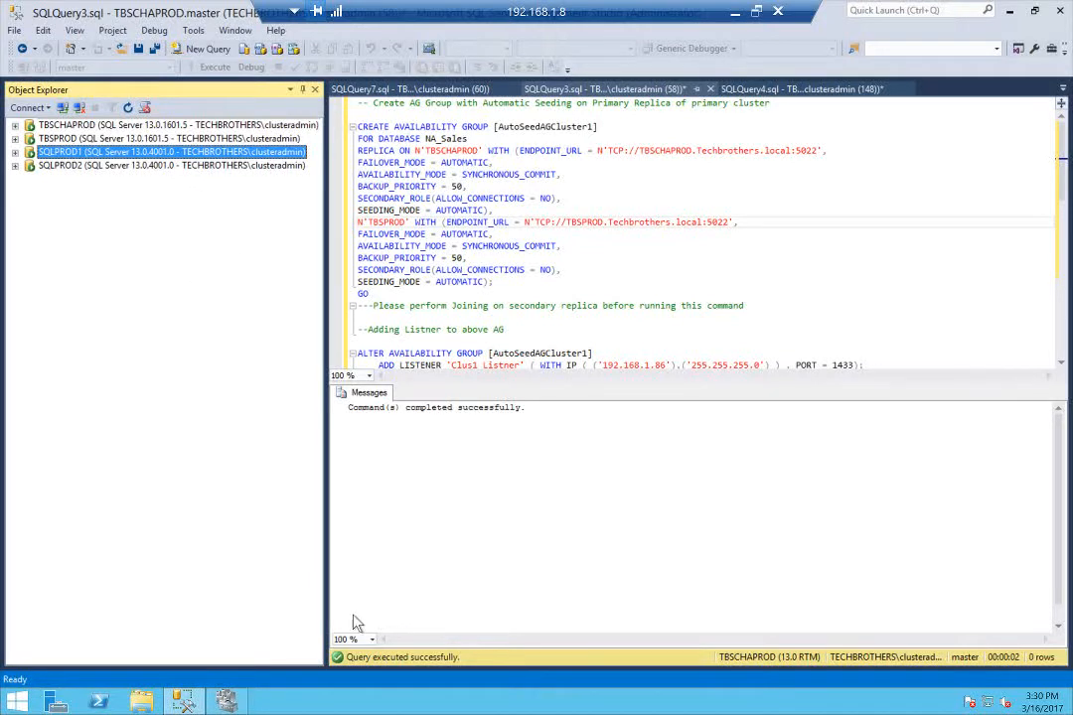
click(226, 702)
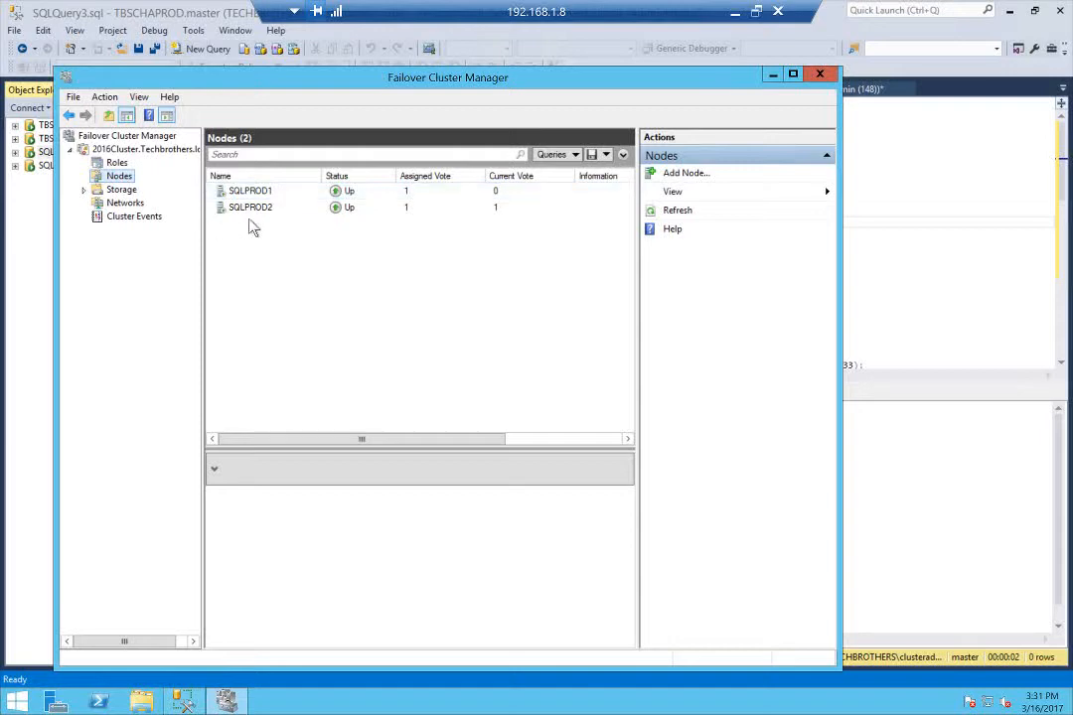
click(772, 78)
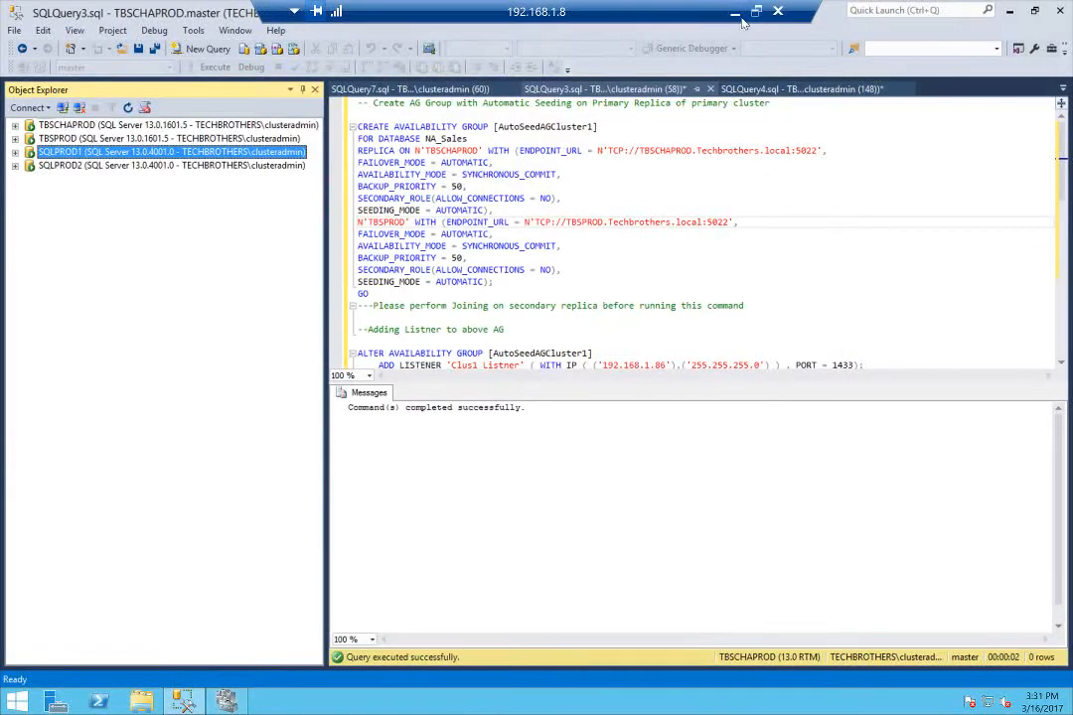
Switch to the 192.168.1.21 remote session to examine the 2016PRODCluster nodes, and return to the 192.168.1.8 session
click(734, 11)
mouse_move(235, 704)
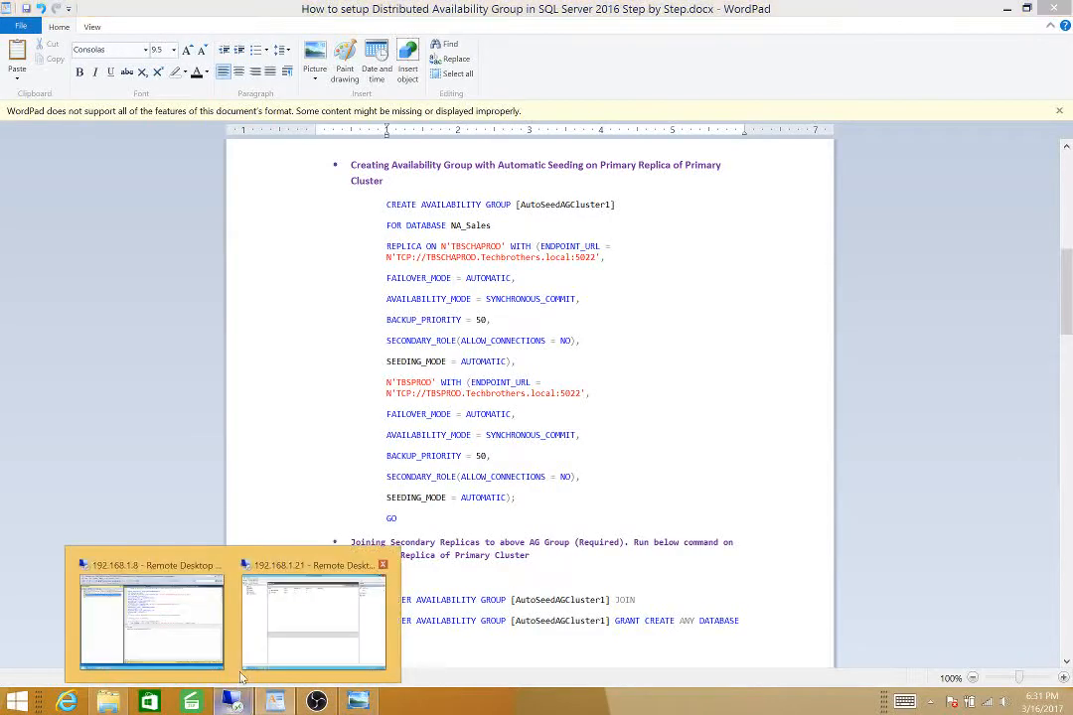
click(317, 571)
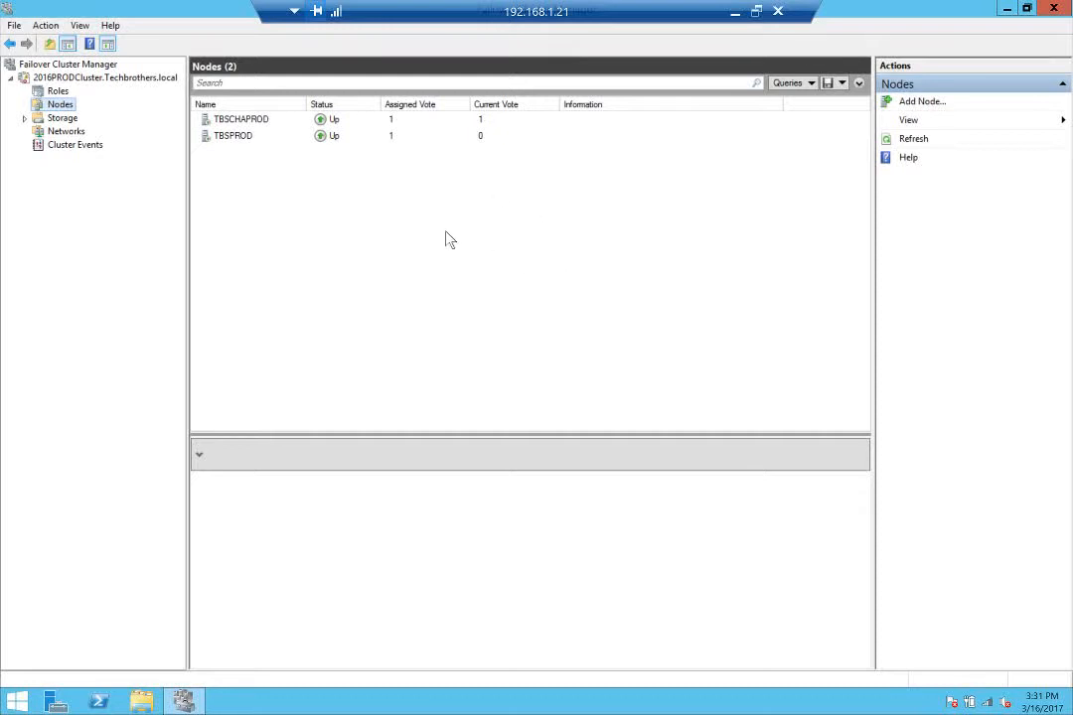
click(735, 12)
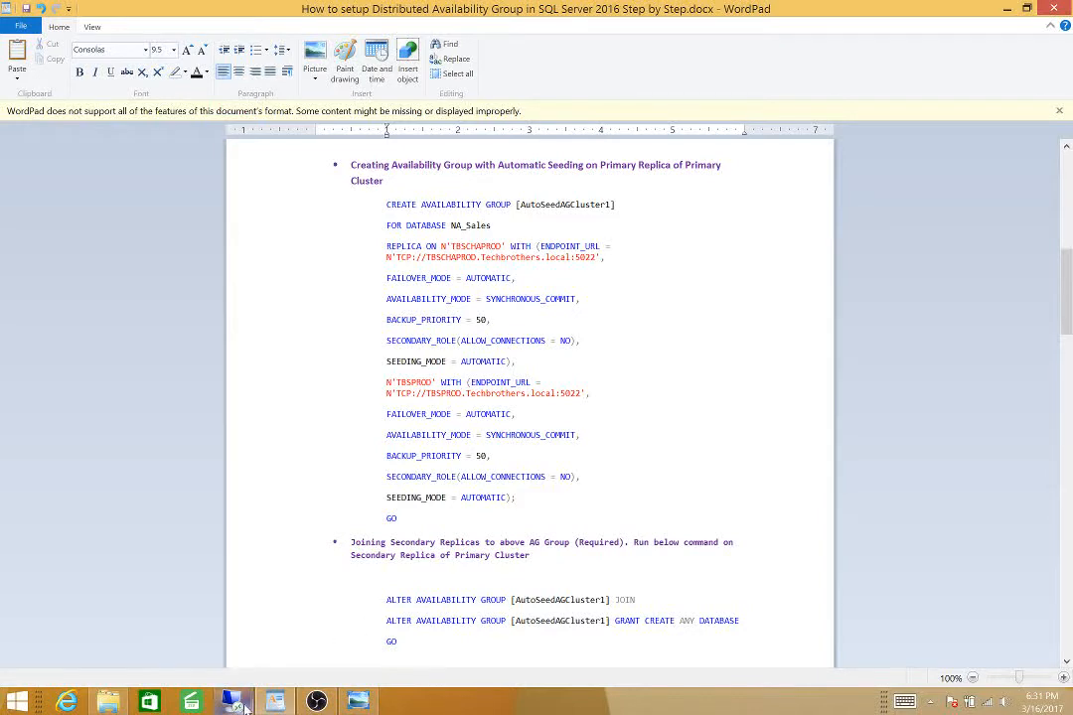
mouse_move(231, 703)
click(191, 639)
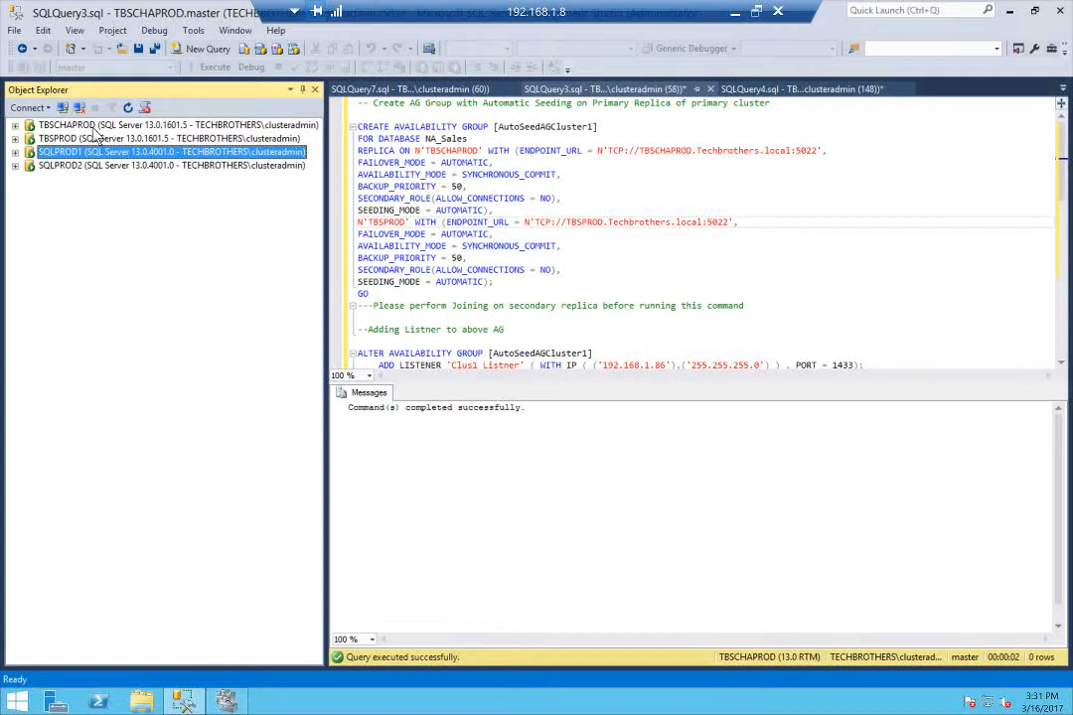
In SQLQuery3.sql on TBSCHAPROD, run the CREATE AVAILABILITY GROUP statement for AutoSeedAGCluster1 with database NA_Sales and automatic seeding on both replicas
click(46, 124)
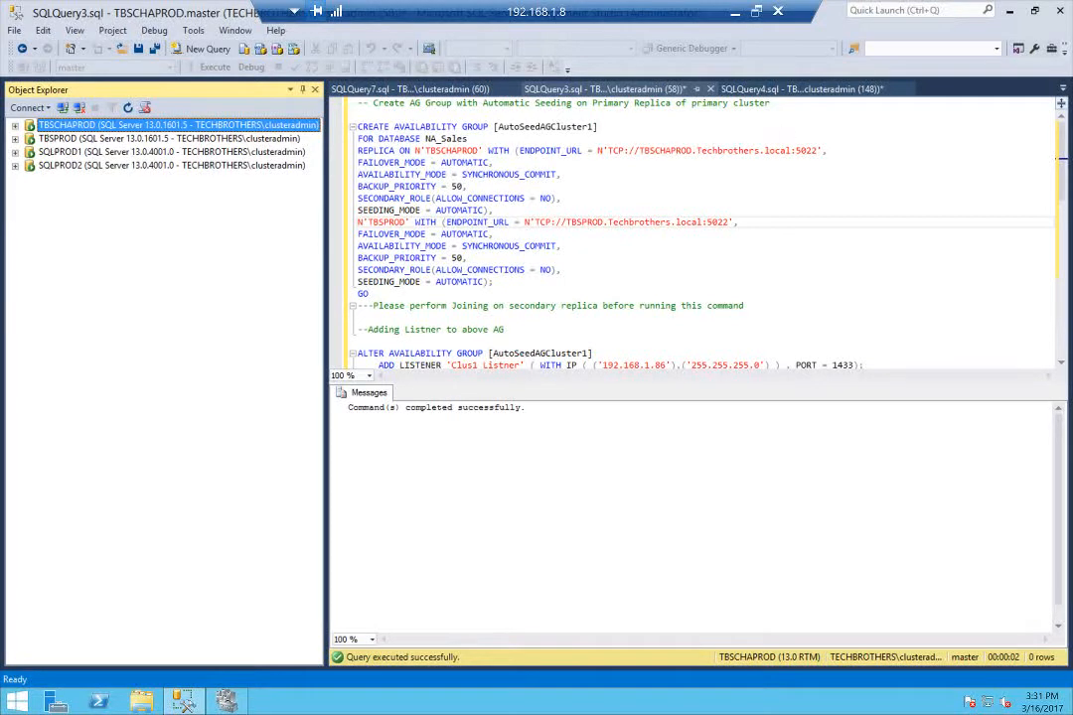
click(1063, 88)
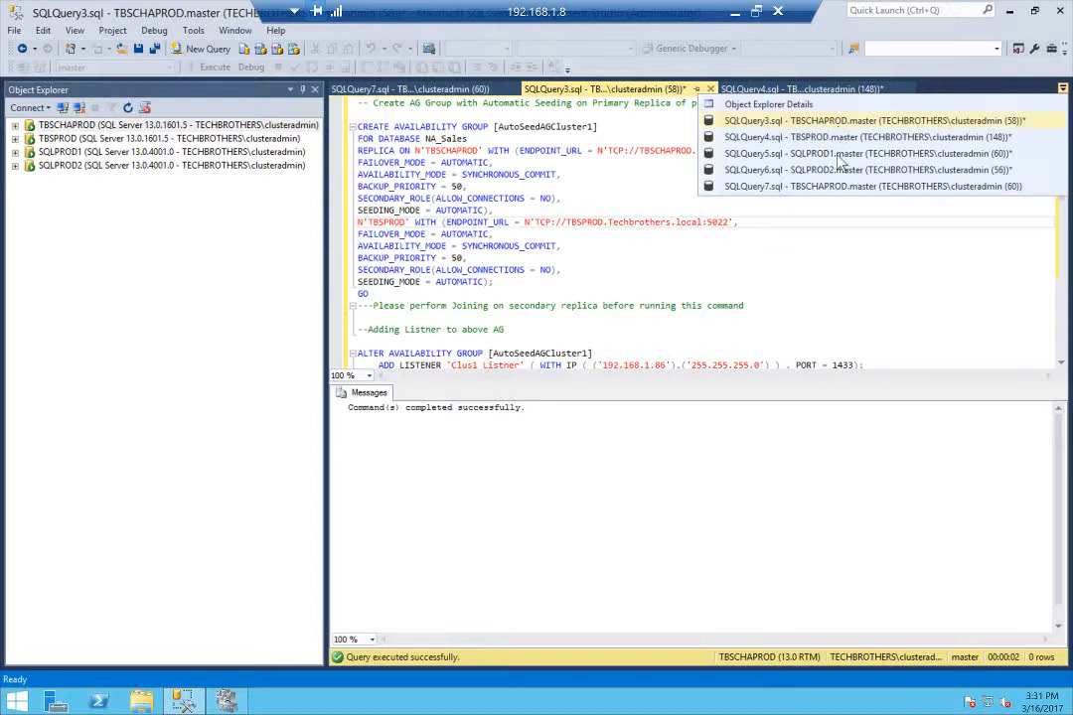
click(768, 122)
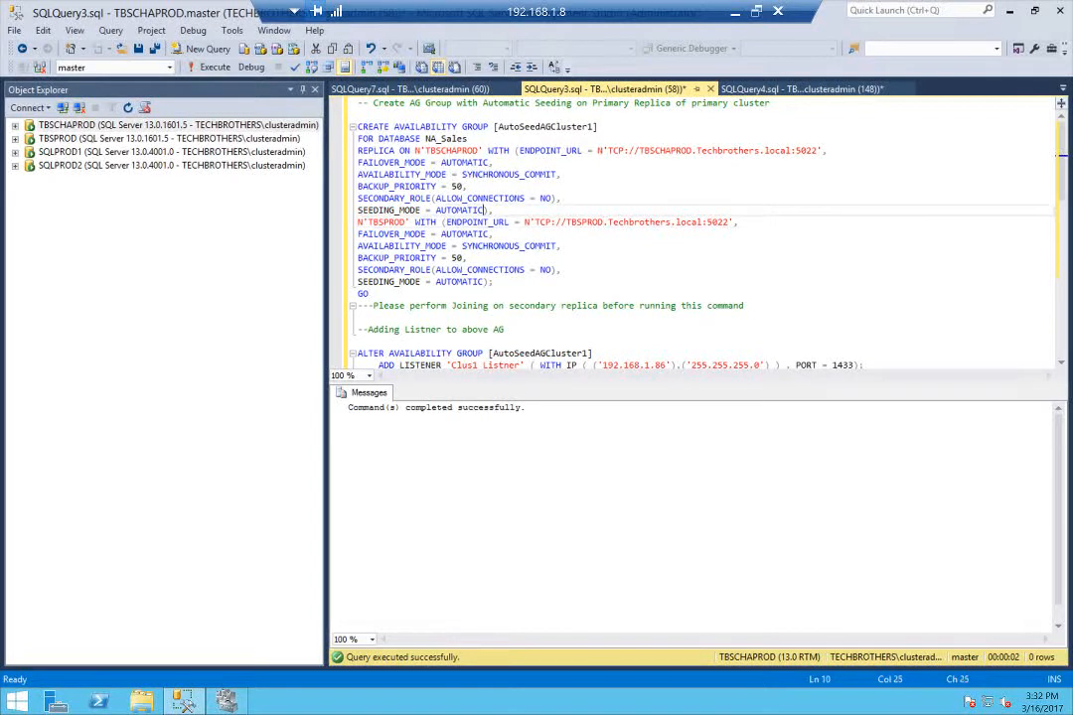
drag(487, 210, 361, 210)
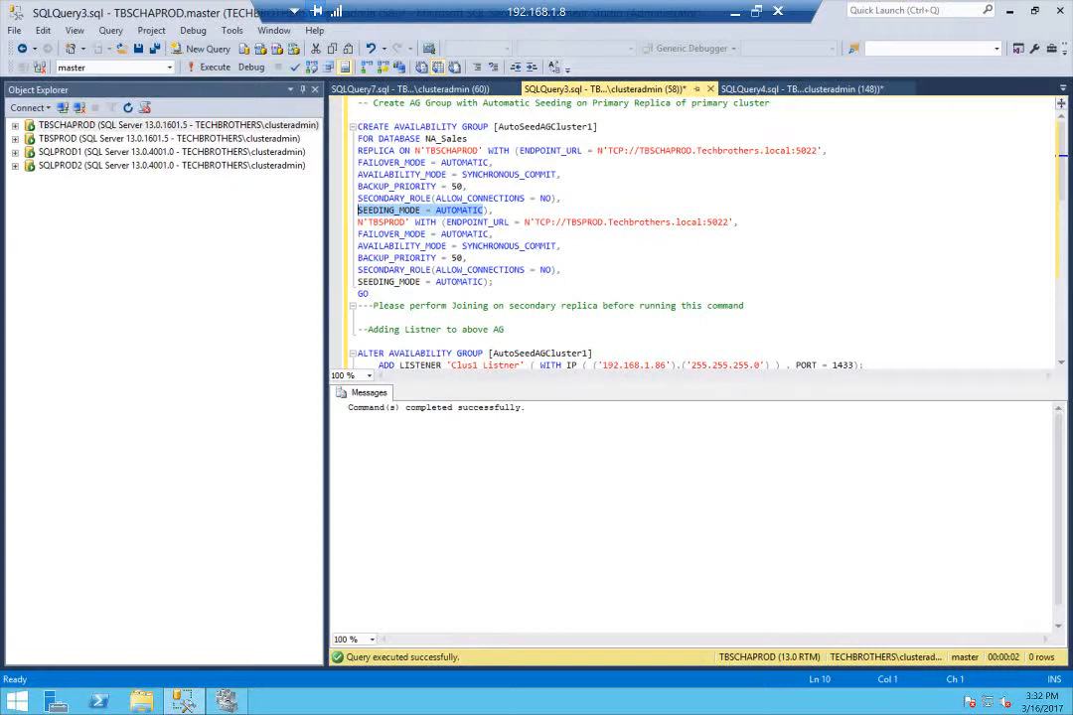
drag(487, 281, 358, 269)
click(562, 269)
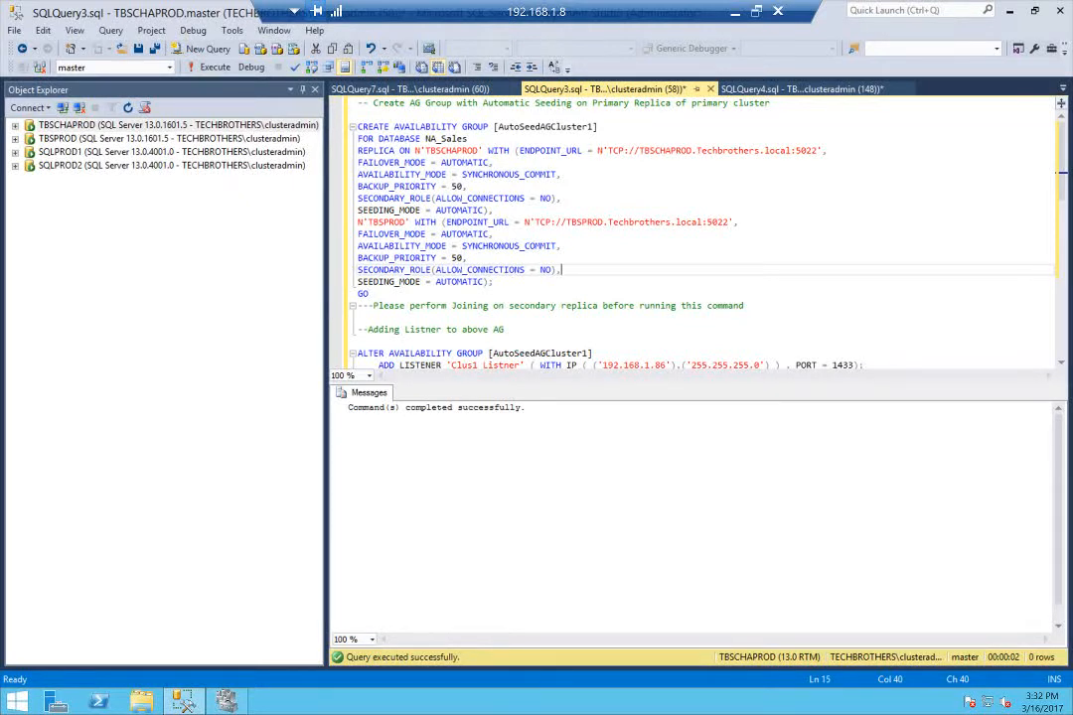
drag(370, 293, 354, 127)
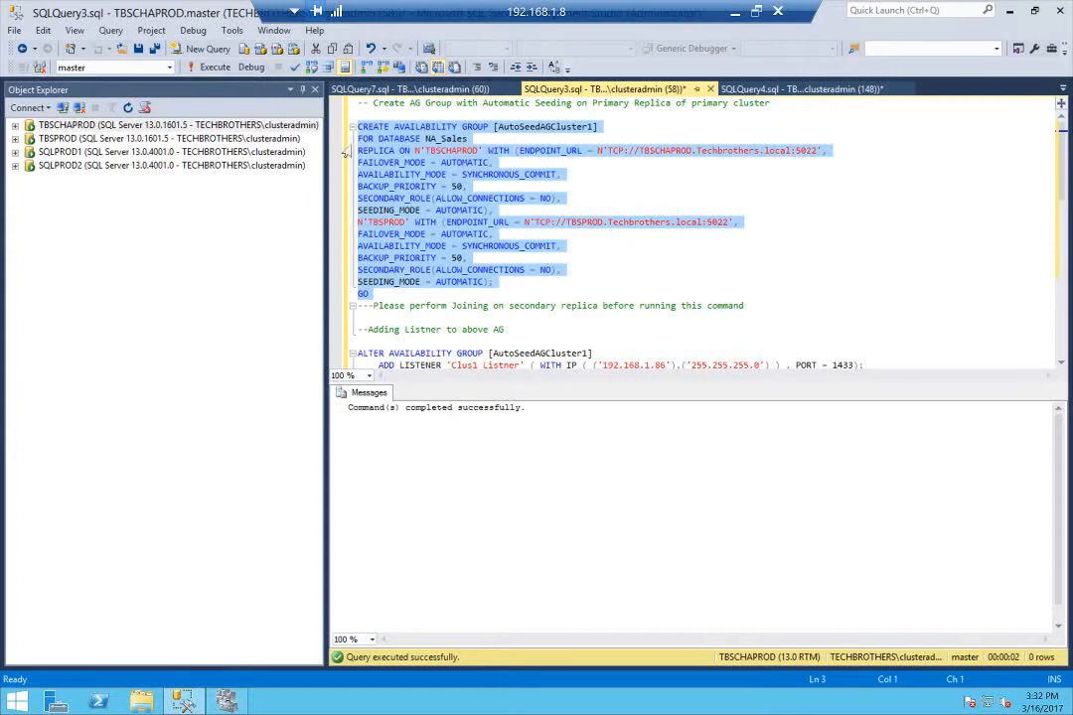
click(209, 67)
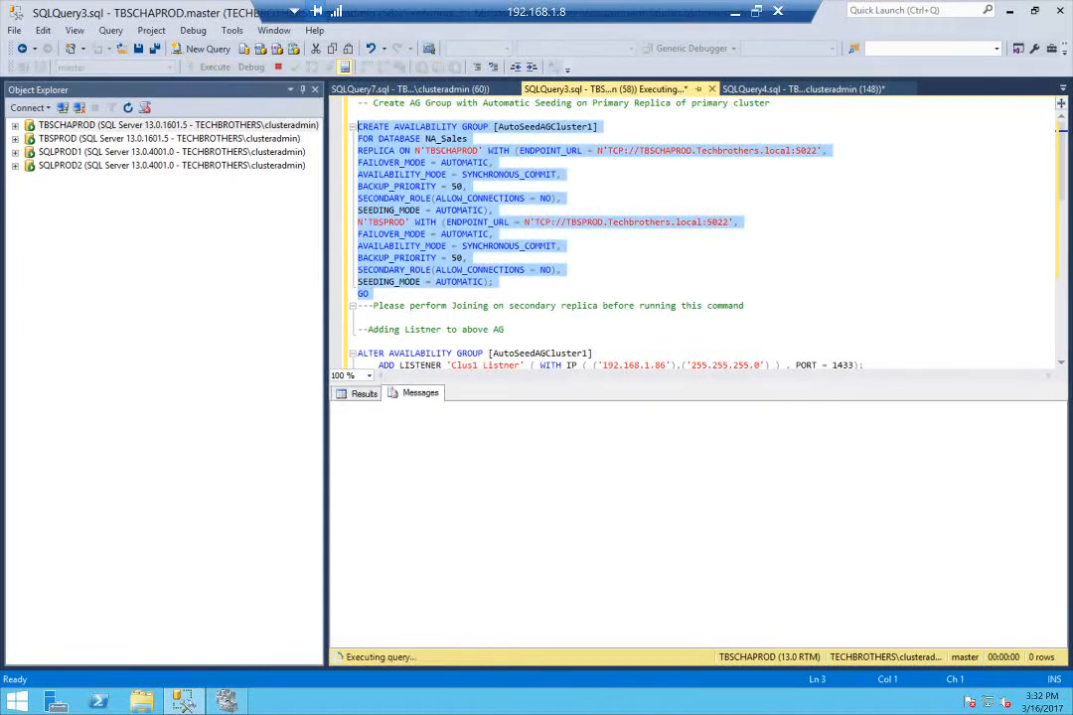
Refresh the availability groups on TBSCHAPROD and inspect the availability databases of AutoSeedAGCluster1
click(14, 125)
double_click(95, 206)
right_click(96, 220)
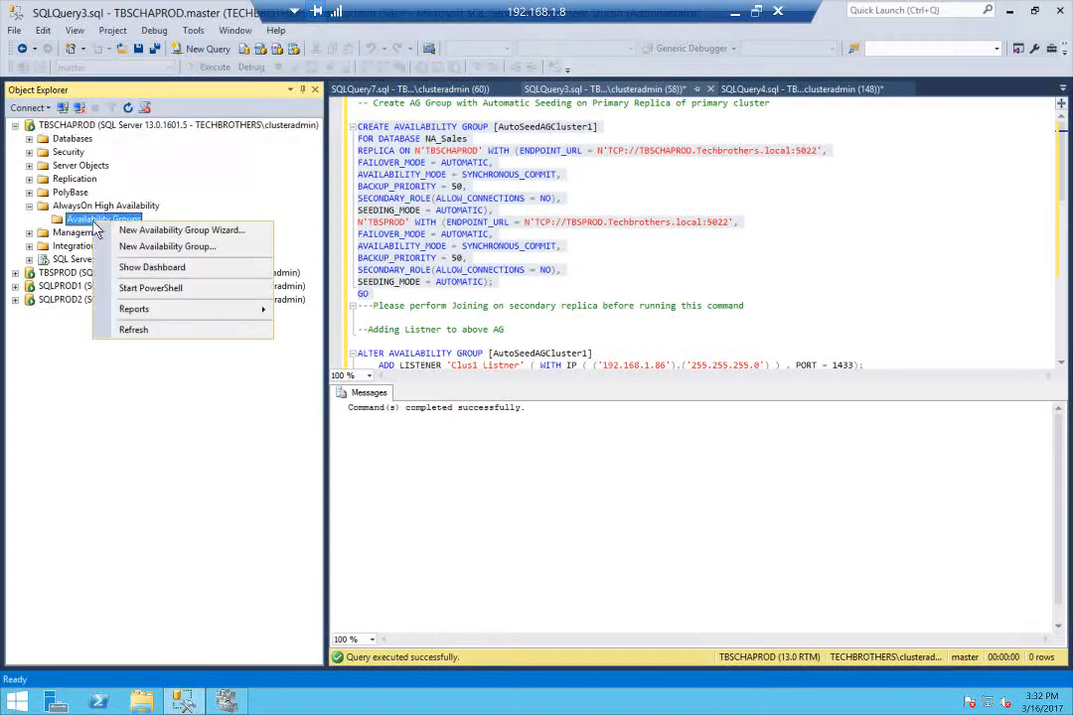
click(133, 330)
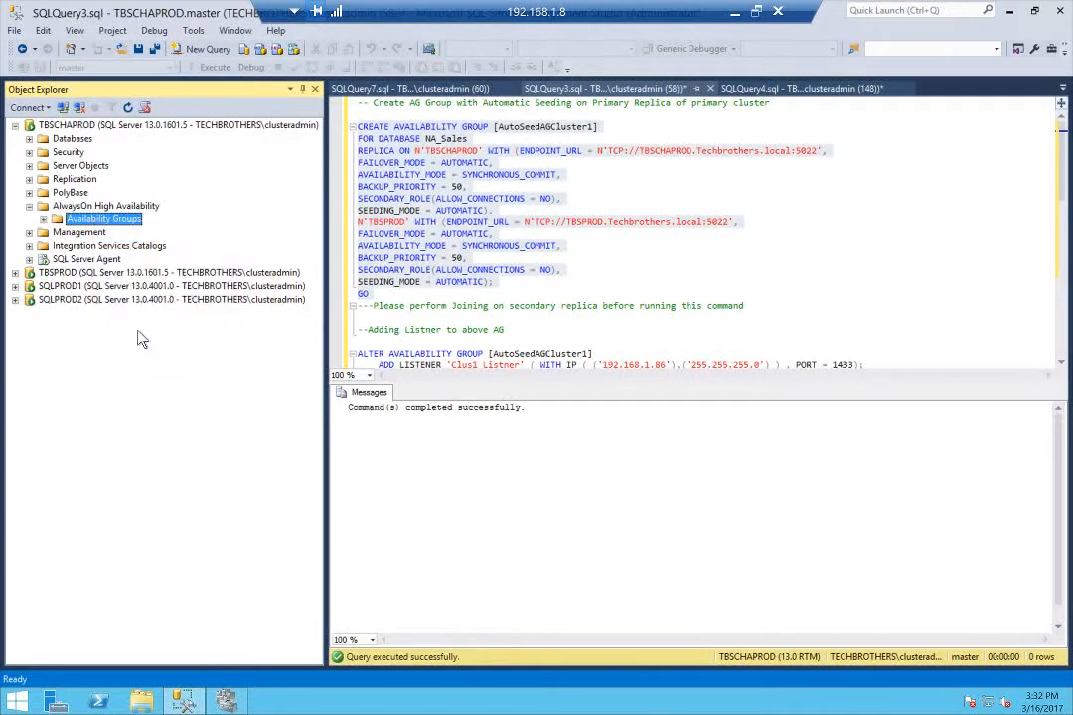
click(44, 220)
click(58, 232)
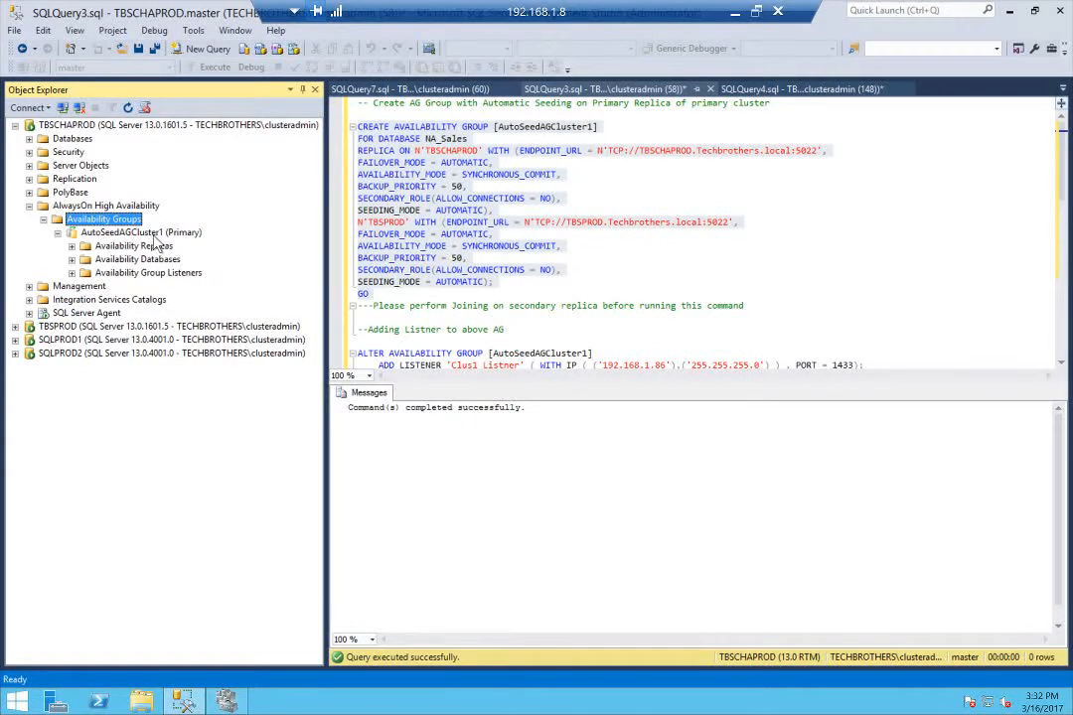
click(71, 259)
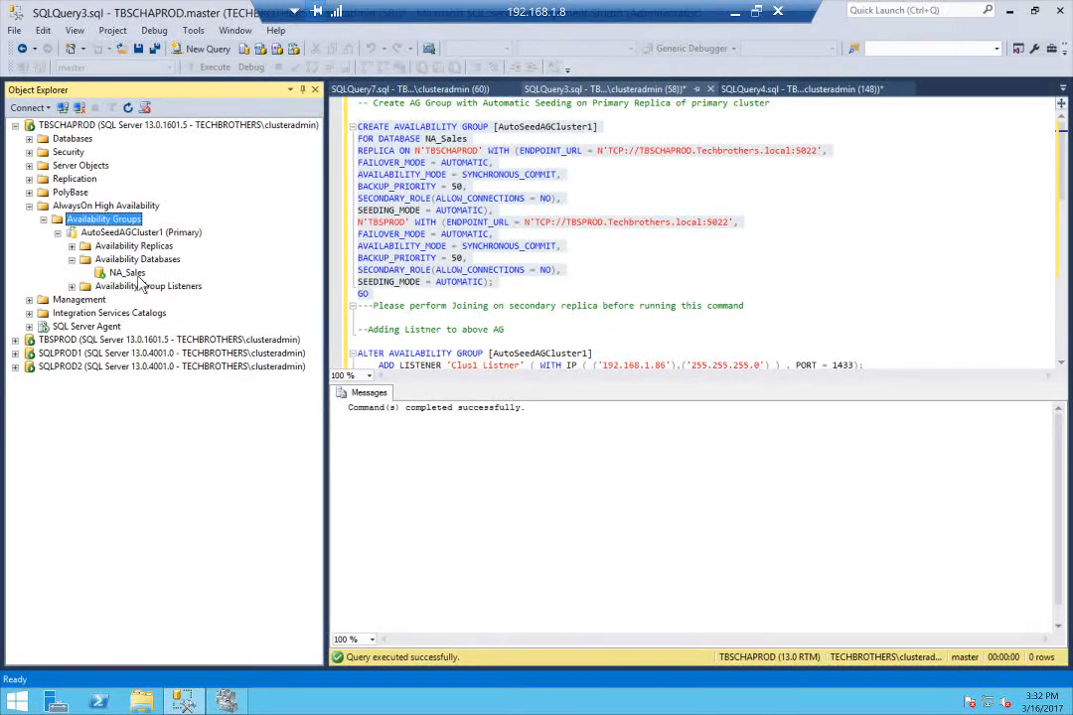
click(129, 273)
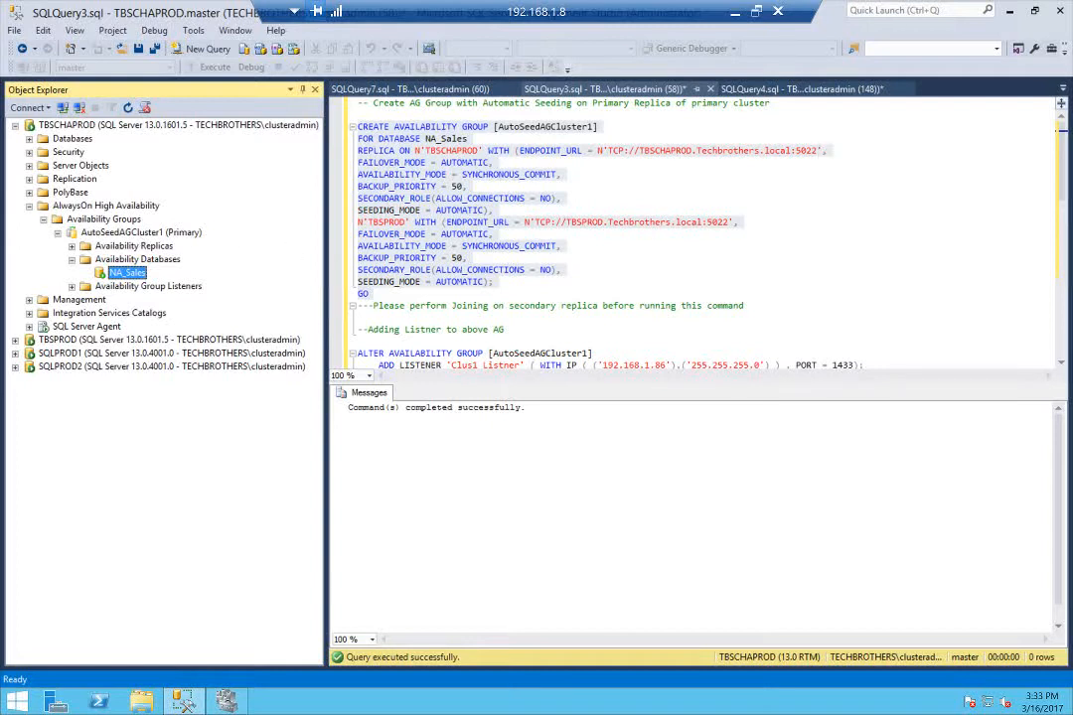
In SQLQuery4.sql on TBSPROD, run the statements that join AutoSeedAGCluster1 and grant it CREATE ANY DATABASE
click(1063, 89)
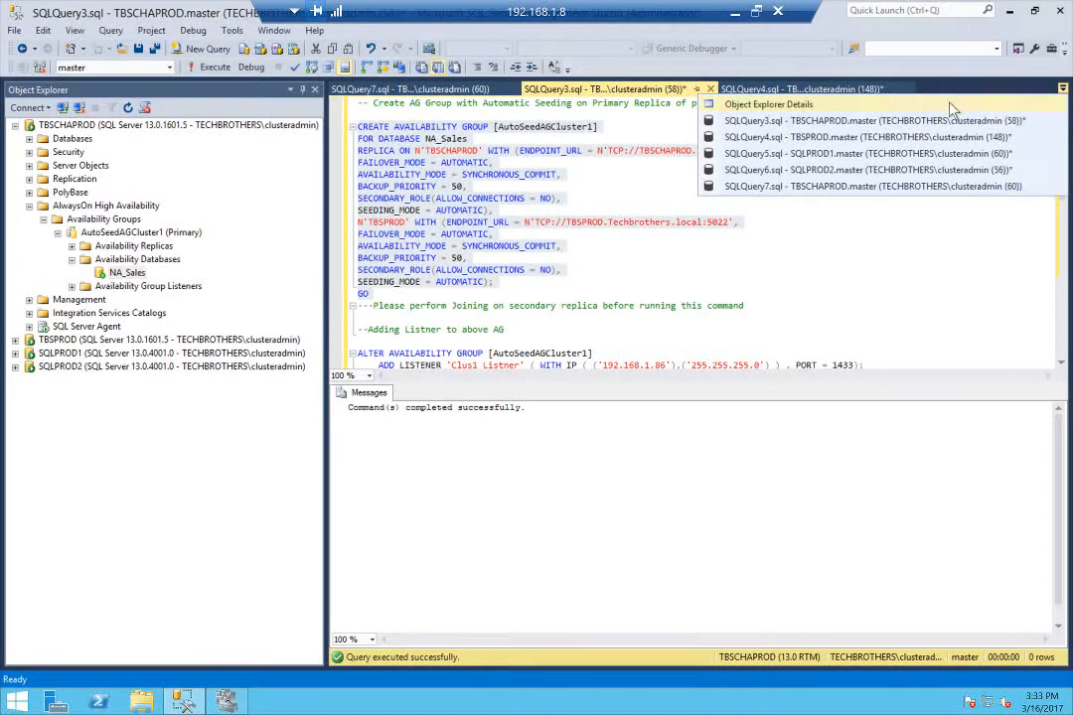
click(850, 139)
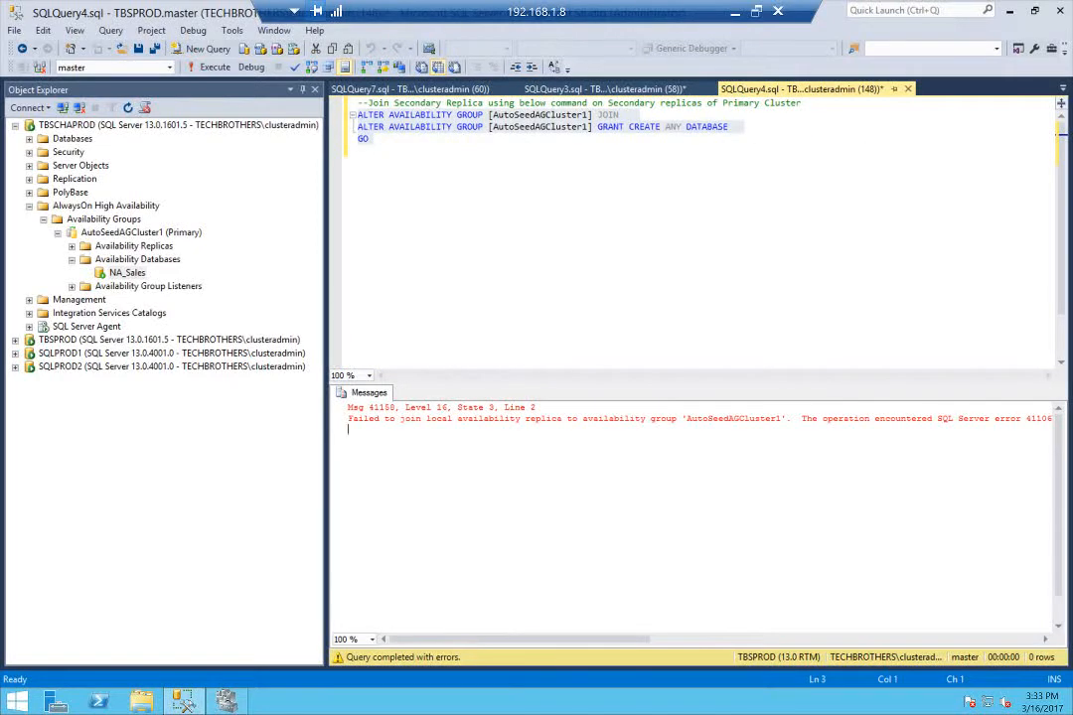
click(360, 151)
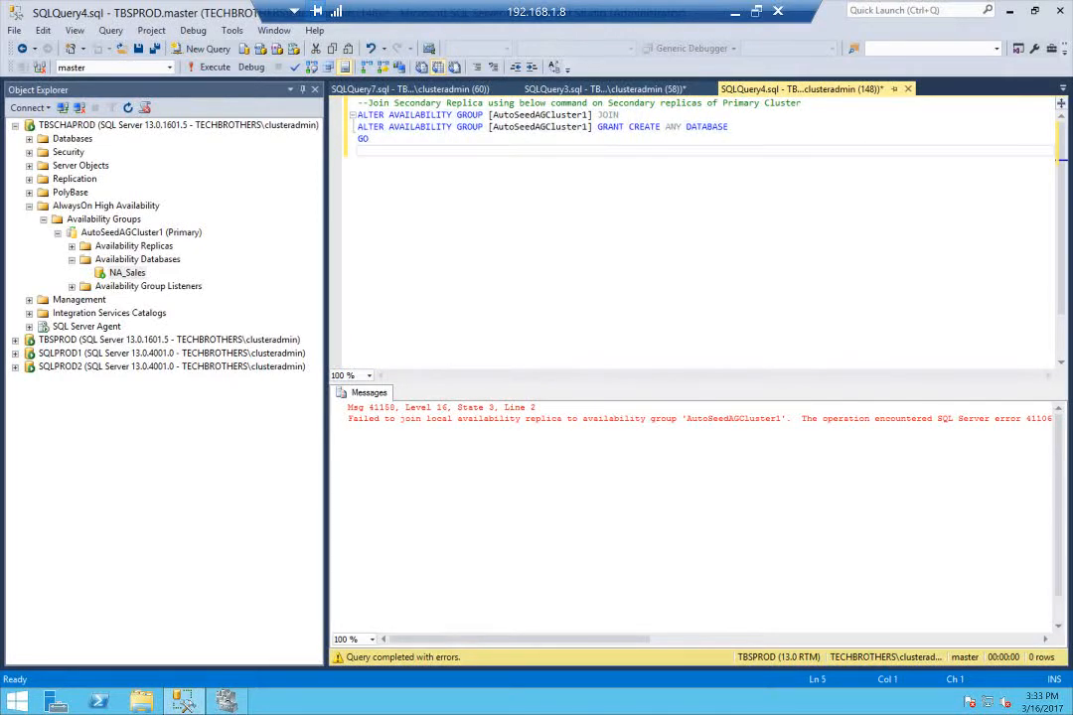
click(72, 245)
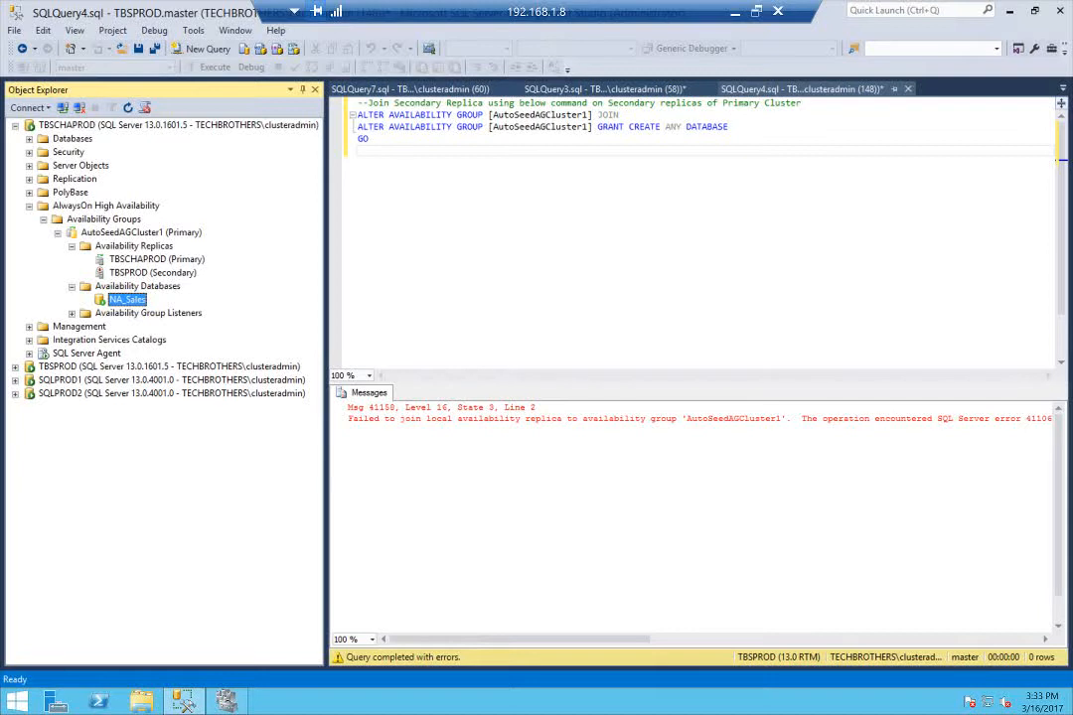
click(374, 139)
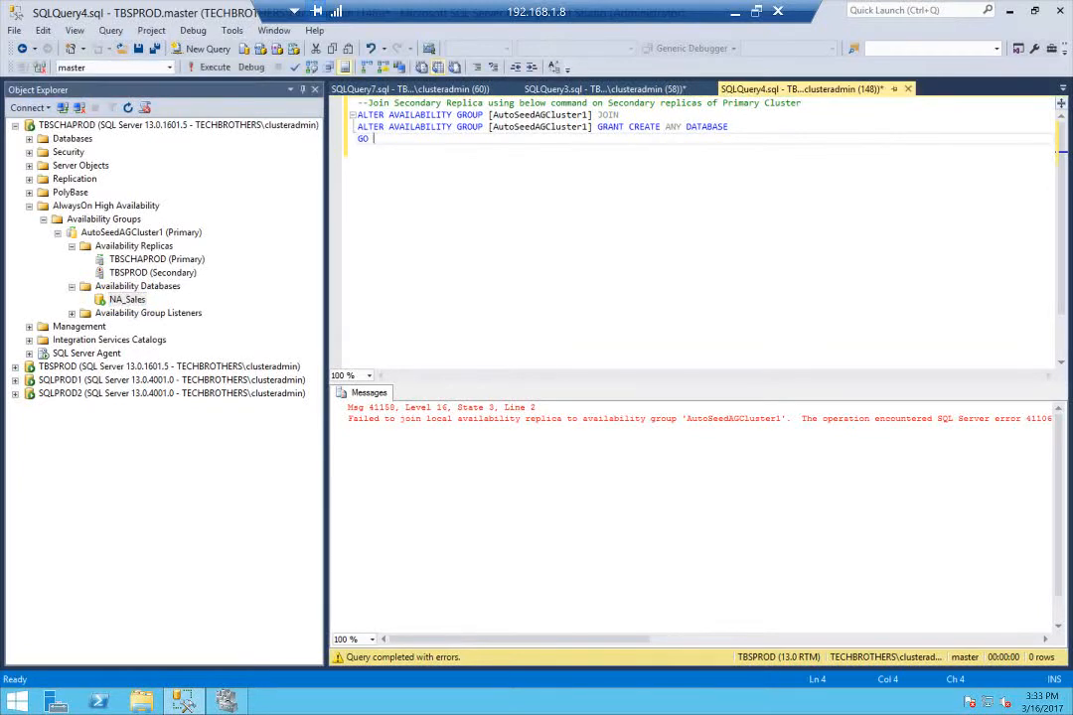
drag(375, 139, 253, 88)
click(216, 68)
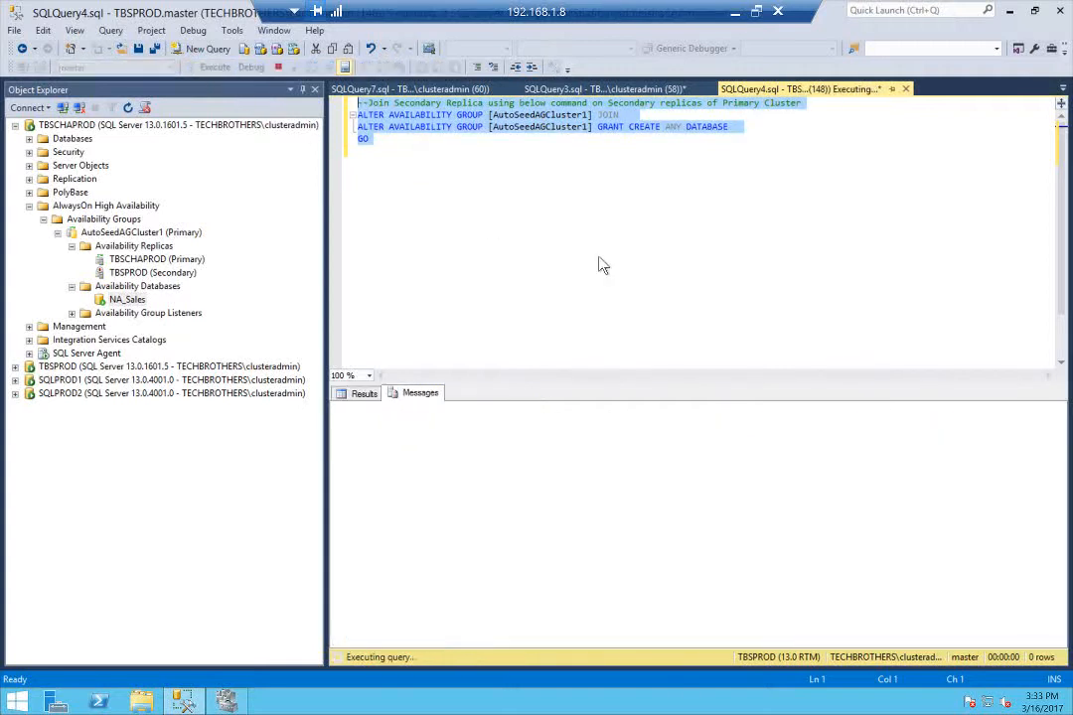
Refresh the availability replicas on TBSCHAPROD and the availability groups on TBSPROD, and inspect the secondary's availability databases
right_click(161, 247)
click(225, 321)
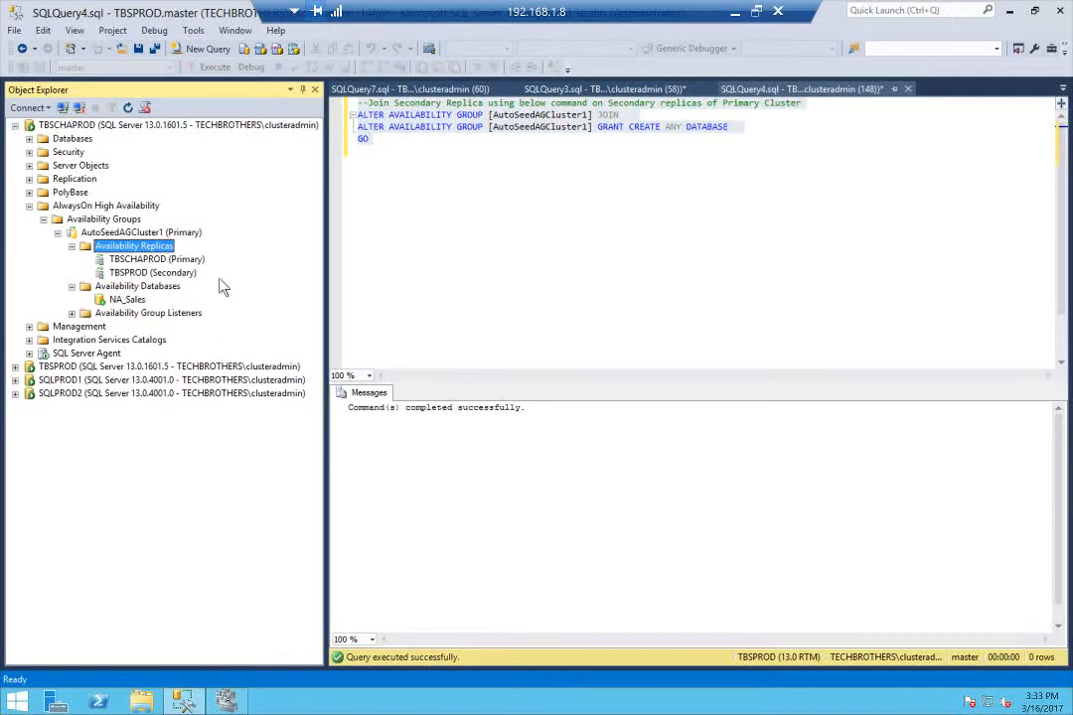
click(15, 367)
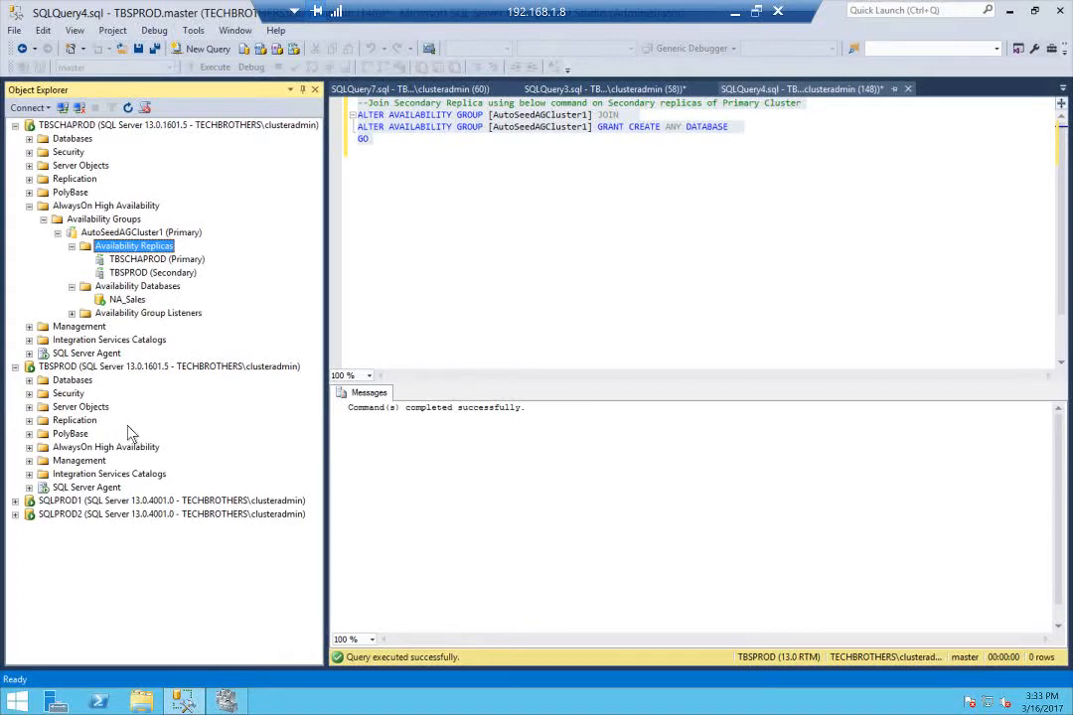
click(29, 448)
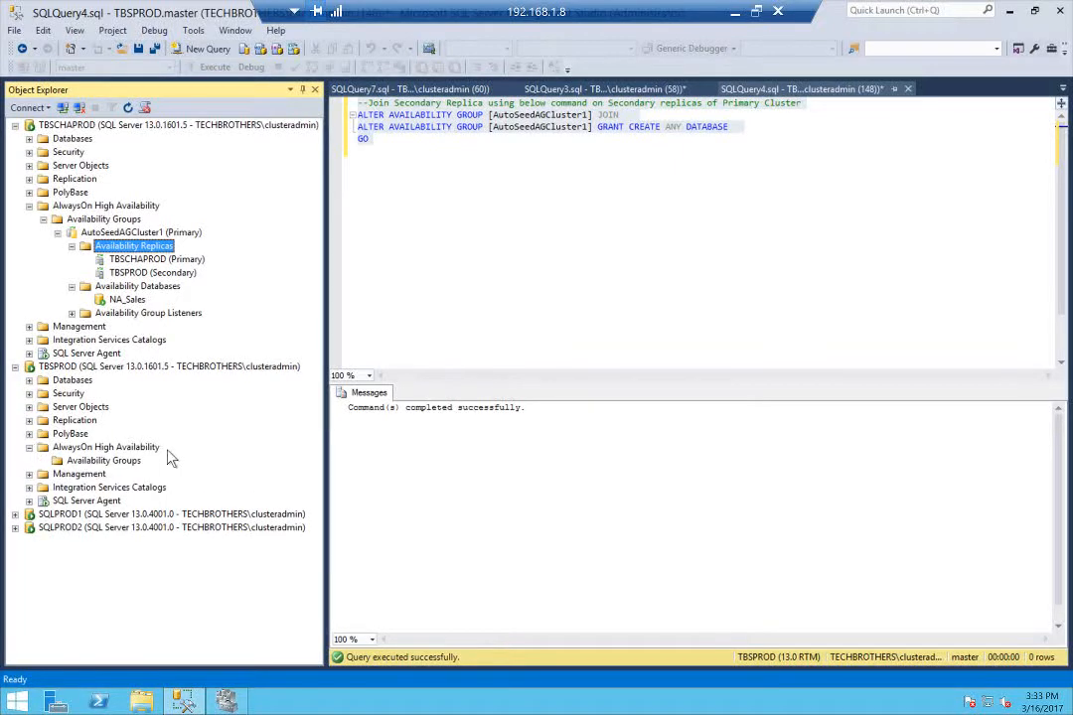
right_click(90, 462)
click(137, 569)
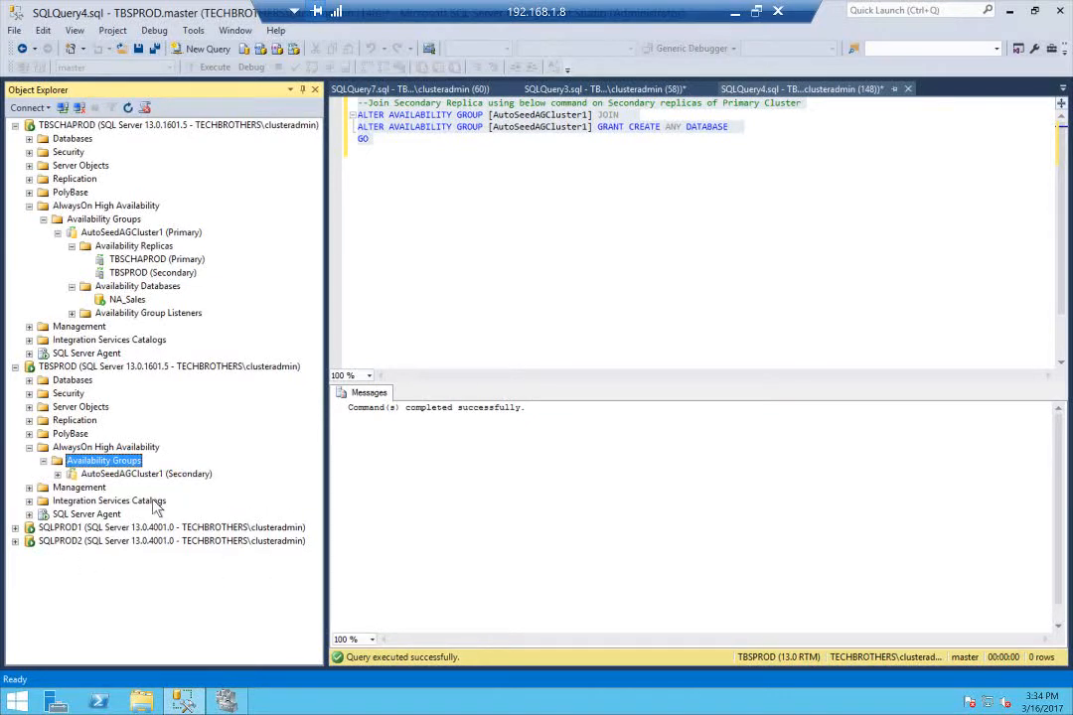
click(58, 474)
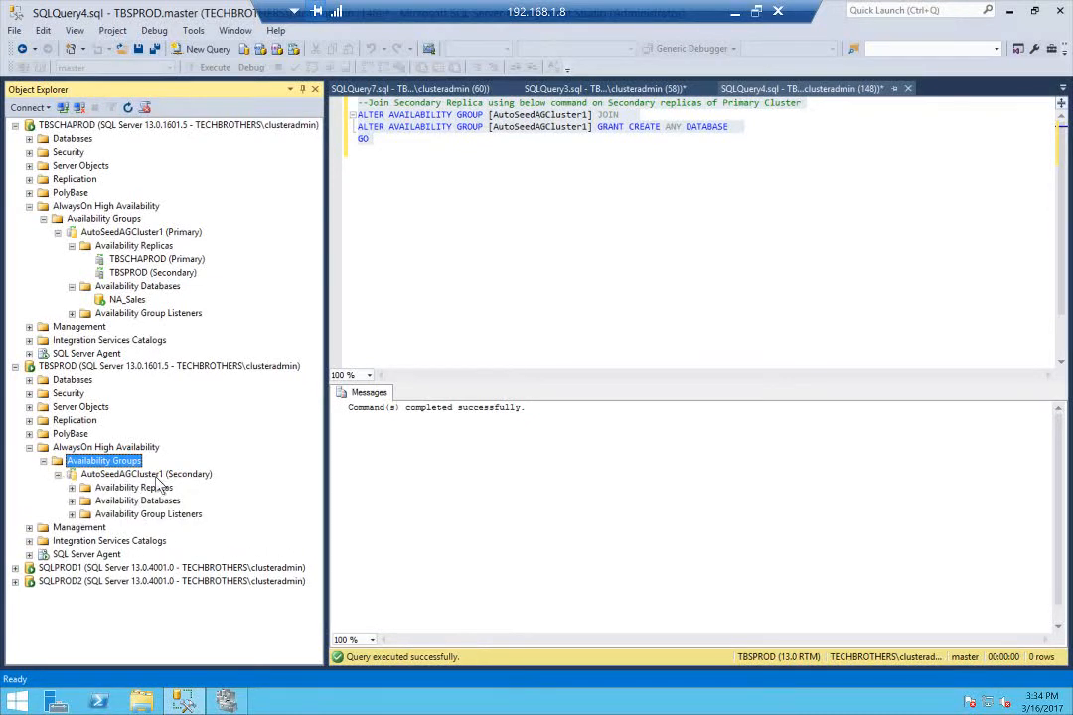
click(149, 474)
click(72, 502)
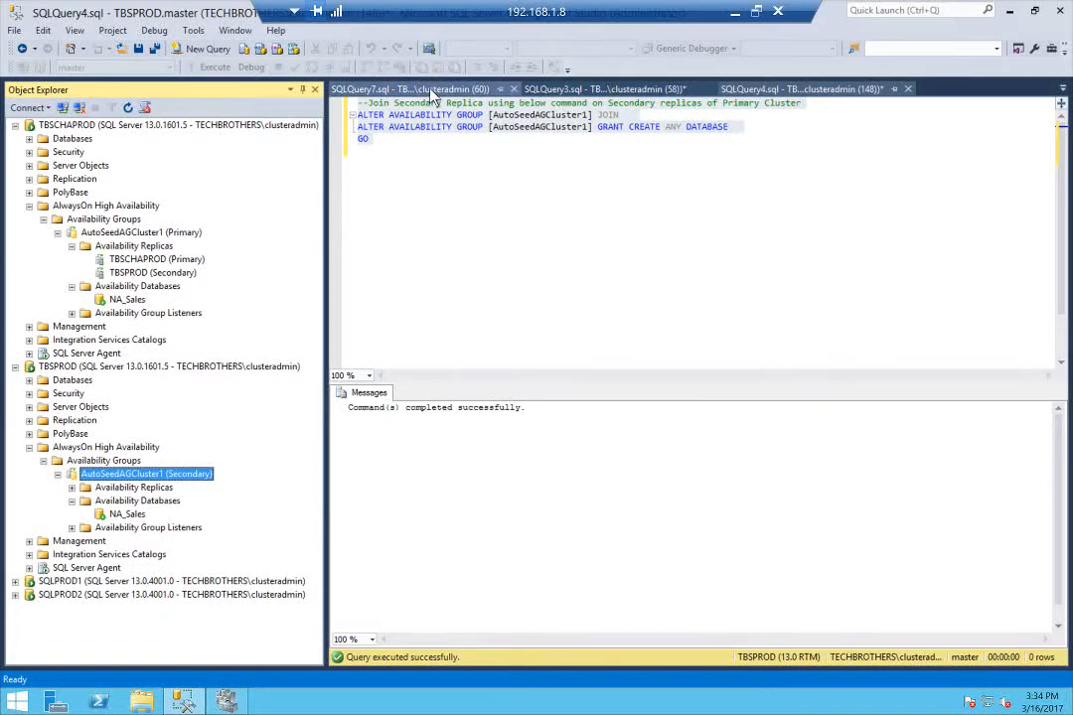
In SQLQuery3.sql on TBSCHAPROD, rewrite and run the statement adding listener Clus1_Listner to AutoSeedAGCluster1 with IP 192.168.1.86, mask 255.255.255.0 and port 1433
click(373, 88)
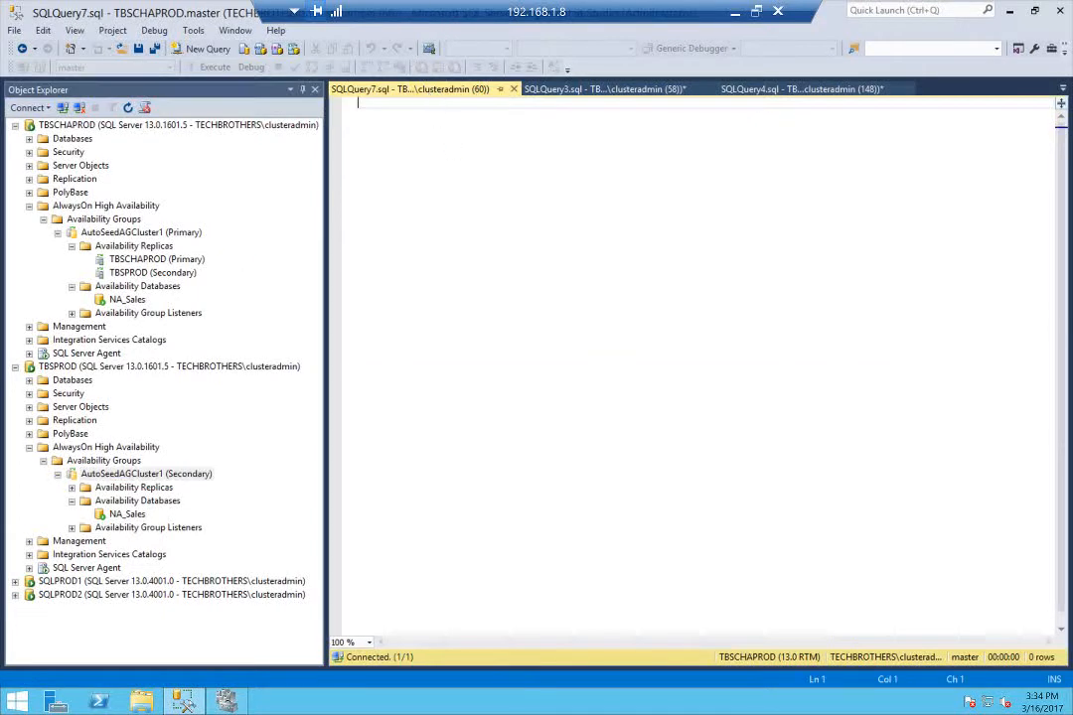
click(1062, 88)
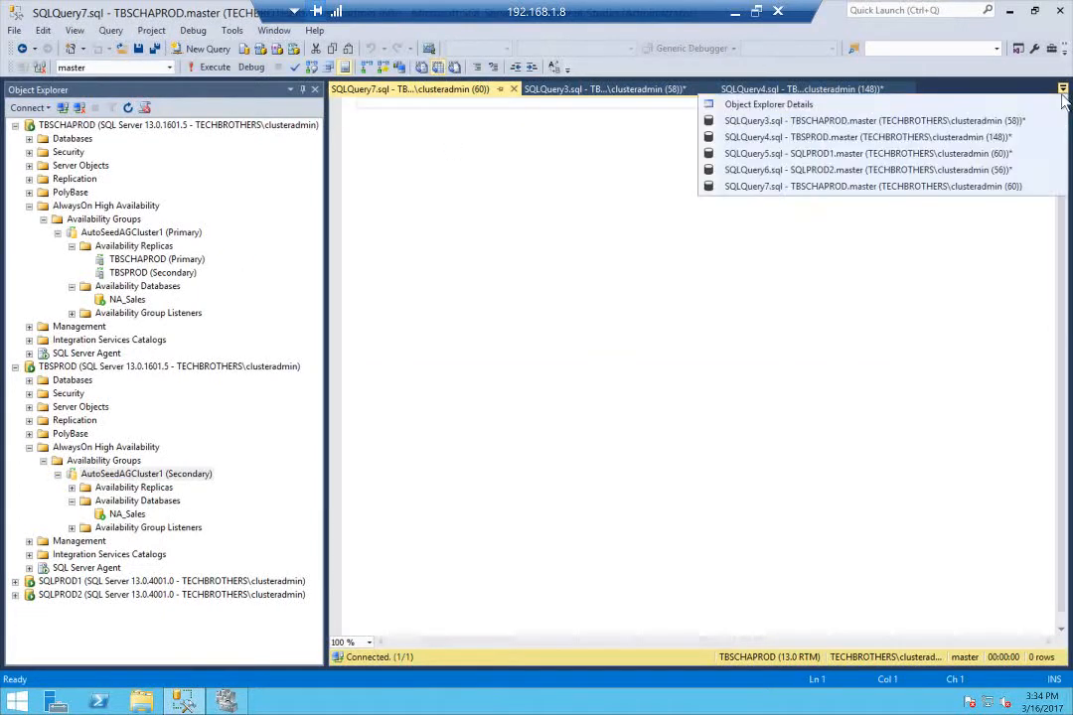
click(852, 123)
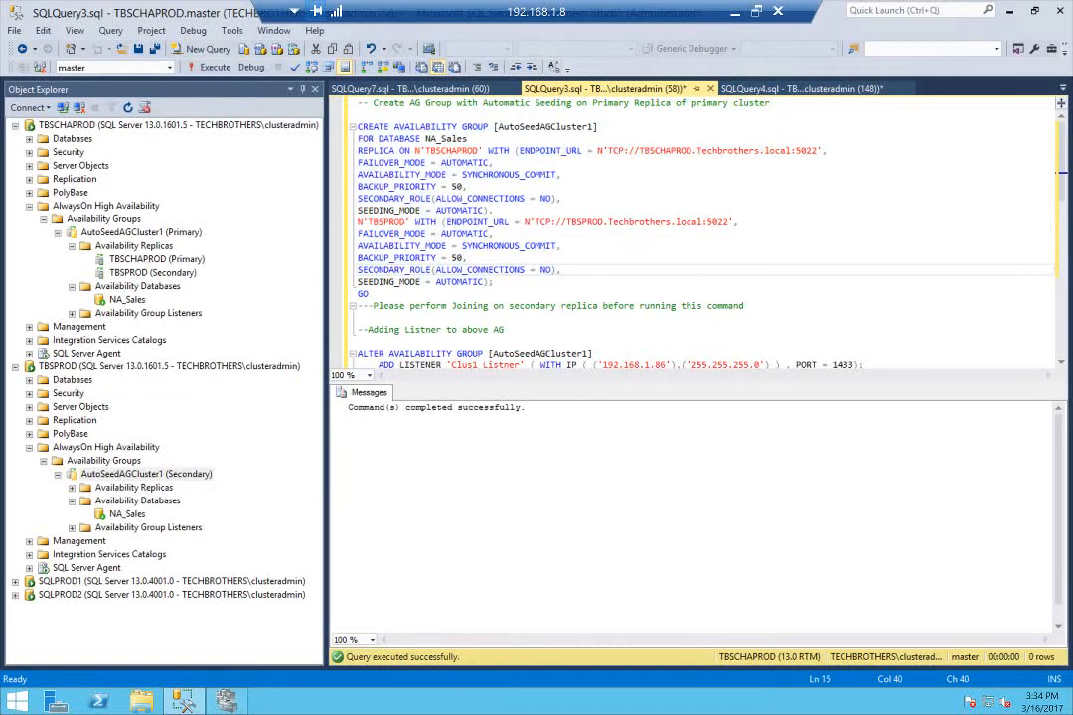
drag(745, 306, 344, 306)
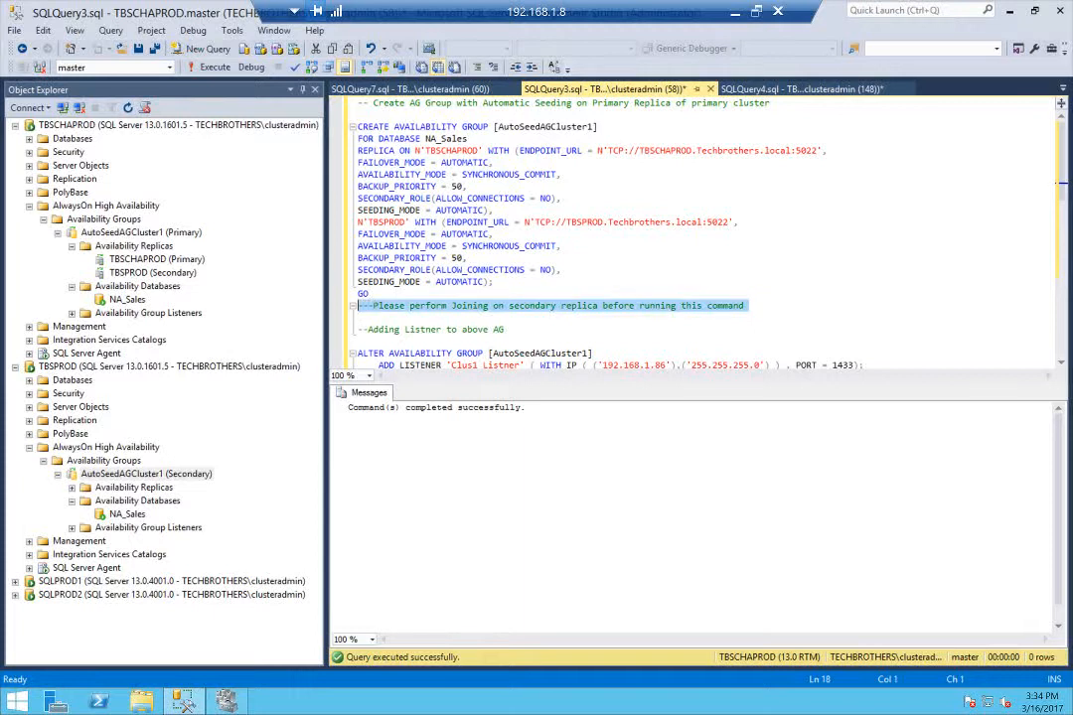
click(446, 306)
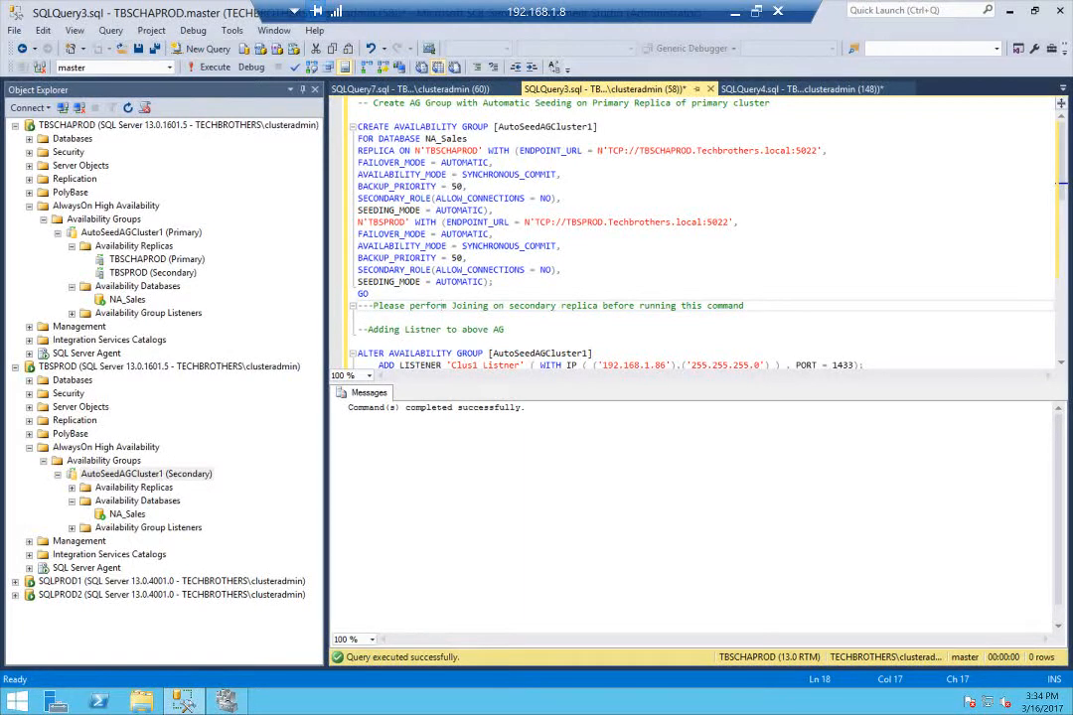
scroll(696, 234, down, 1)
scroll(696, 234, down, 1)
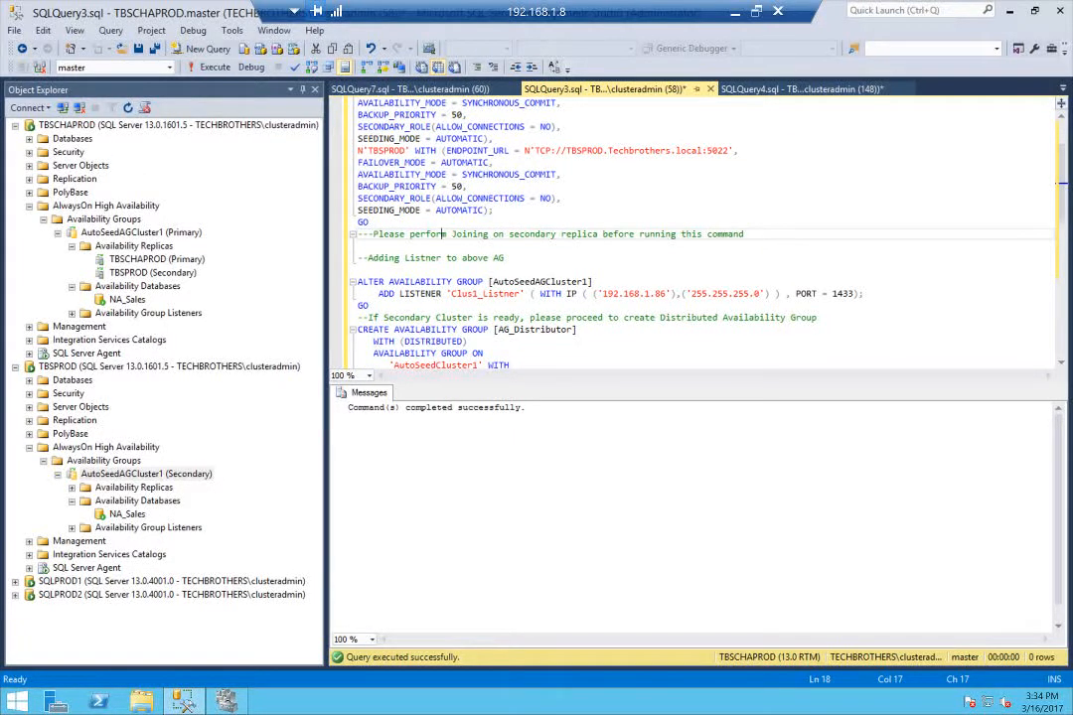
scroll(695, 233, down, 1)
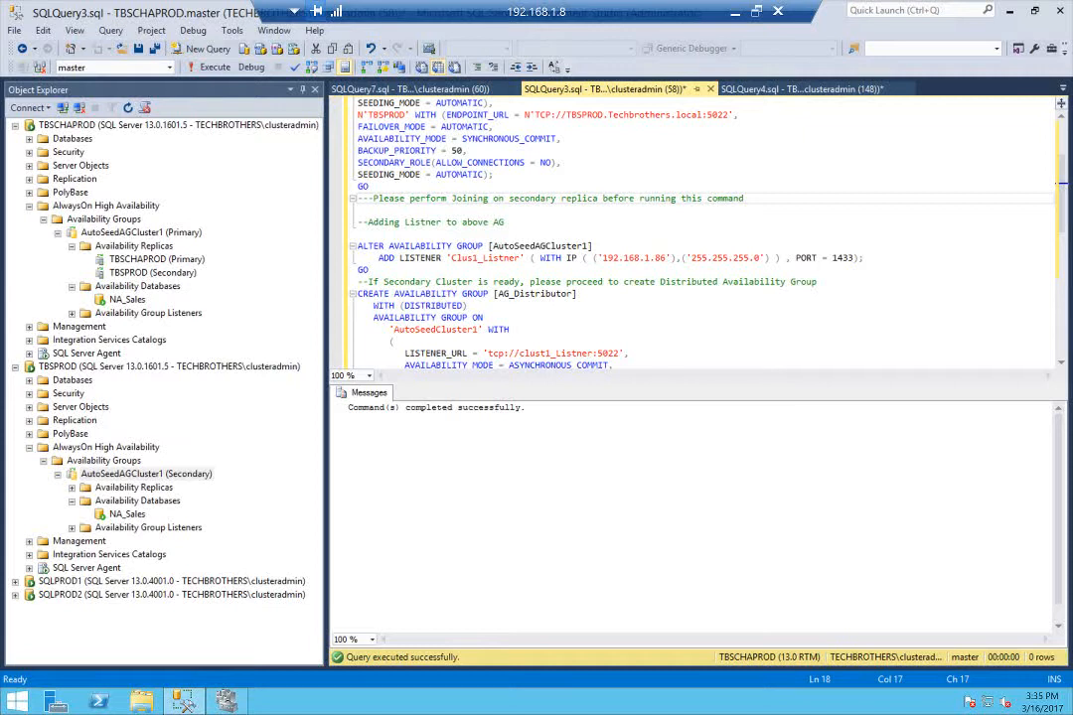
click(520, 259)
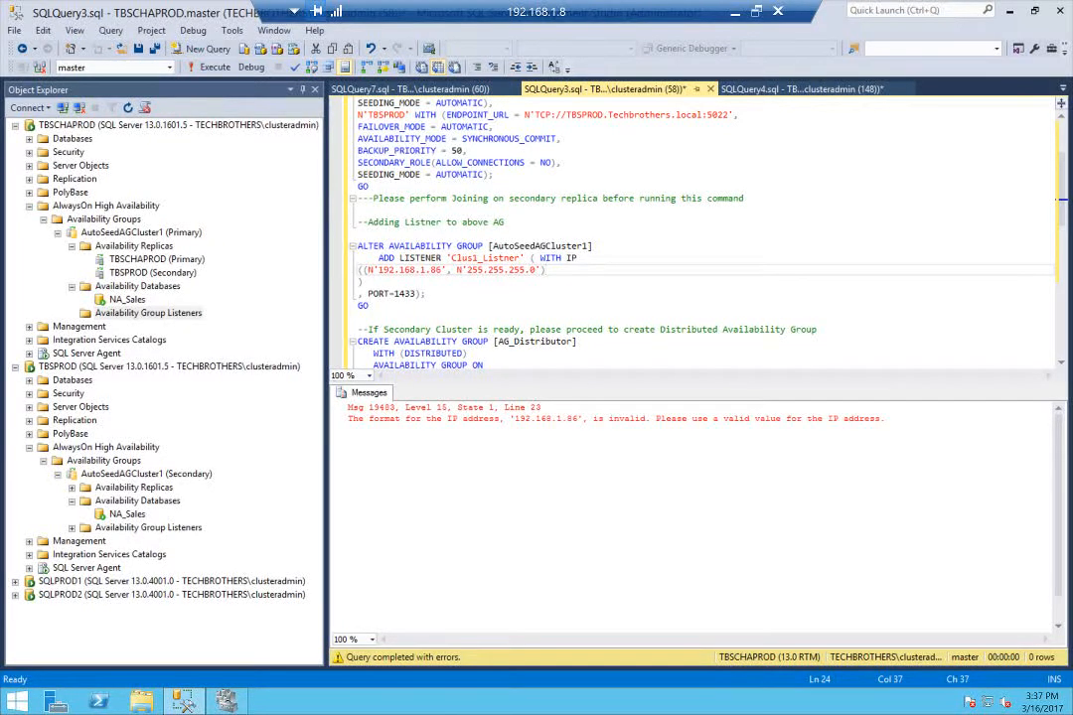
drag(369, 306, 358, 245)
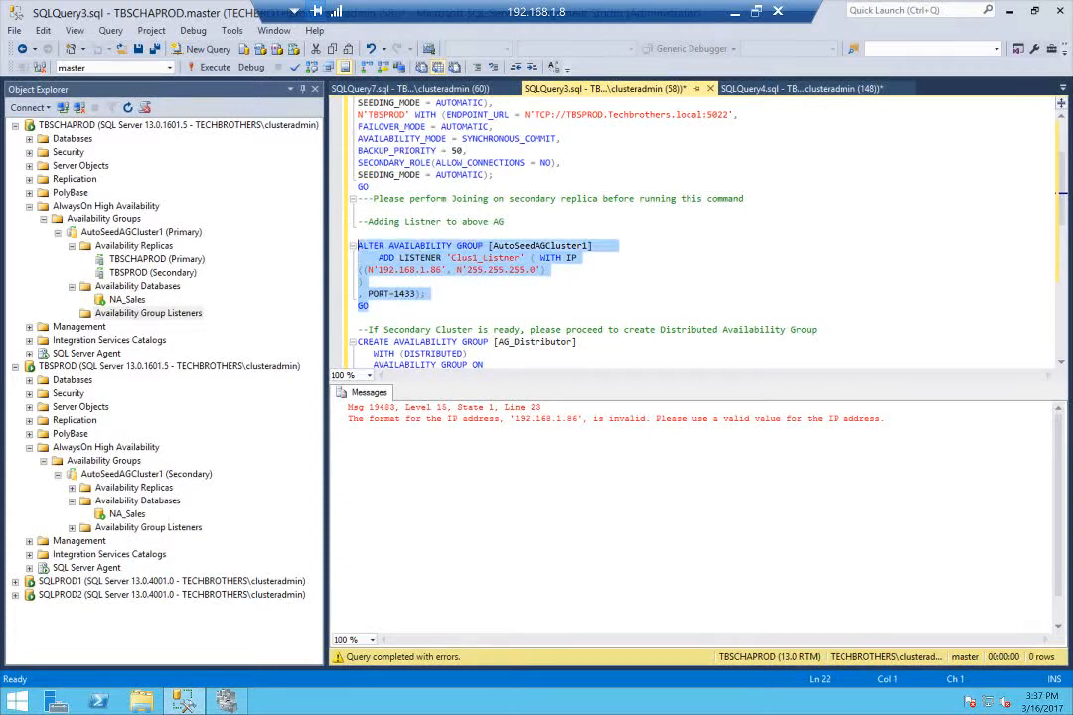
click(209, 66)
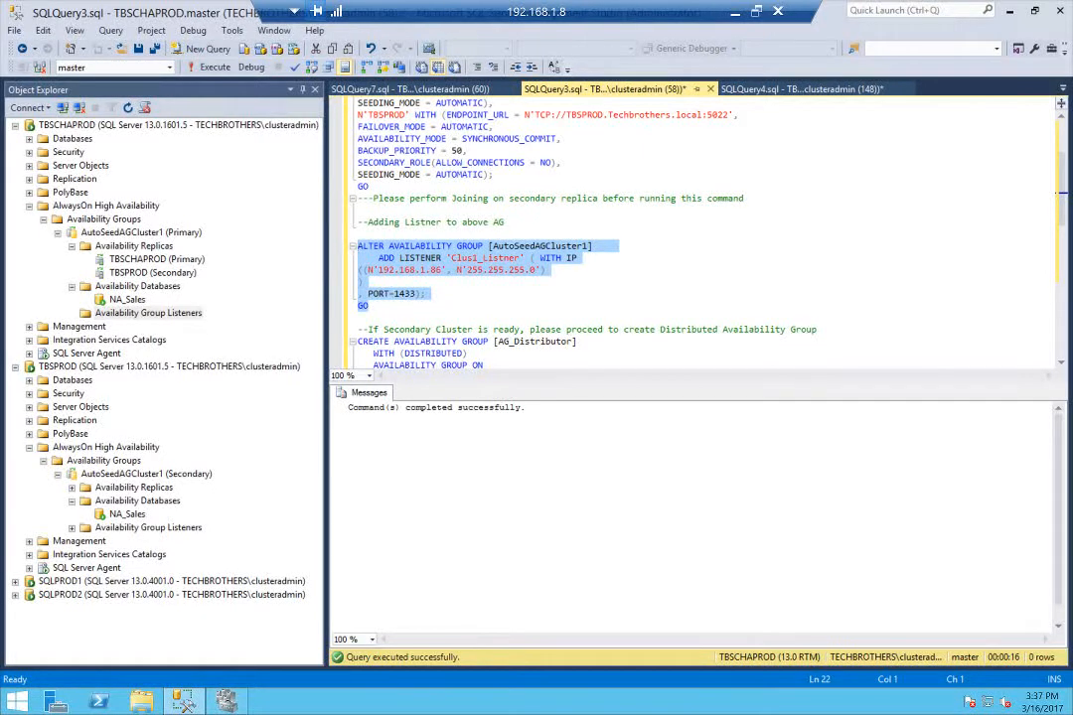
Refresh the availability group listeners of AutoSeedAGCluster1 on TBSCHAPROD and inspect the Clus1_Listner entry
right_click(129, 313)
click(190, 388)
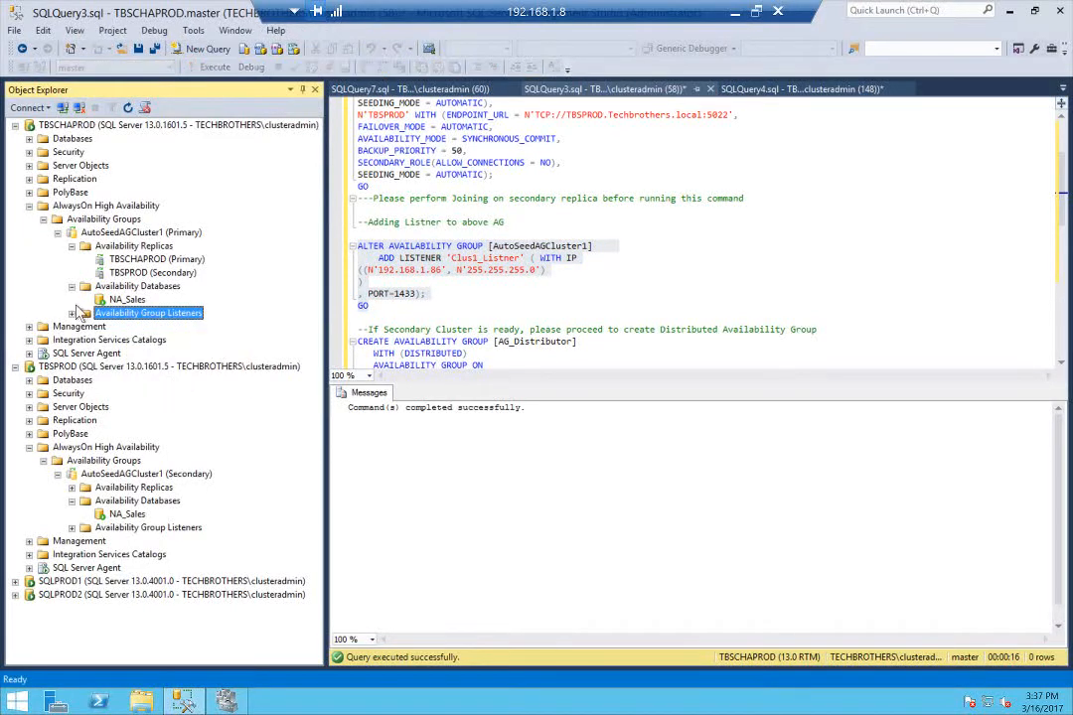
click(139, 327)
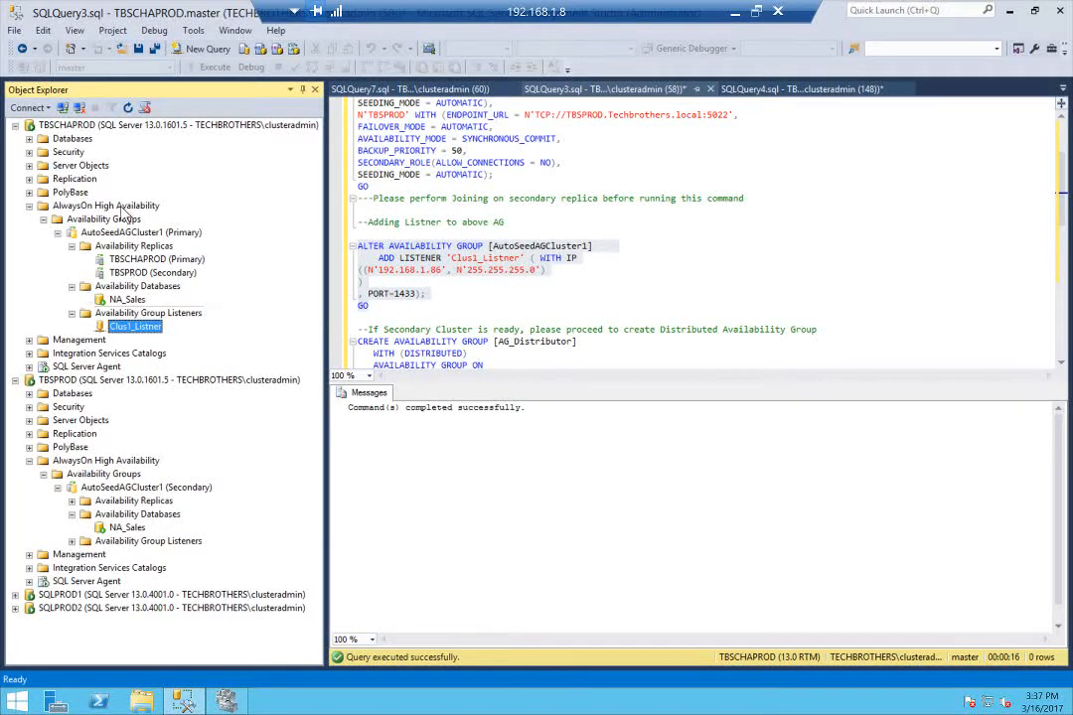
In SQLQuery5.sql on SQLPROD1, run the CREATE AVAILABILITY GROUP statement for AutoSeedAGCluster2 with replicas SQLPROD1 and SQLPROD2, manual failover and automatic seeding
click(67, 596)
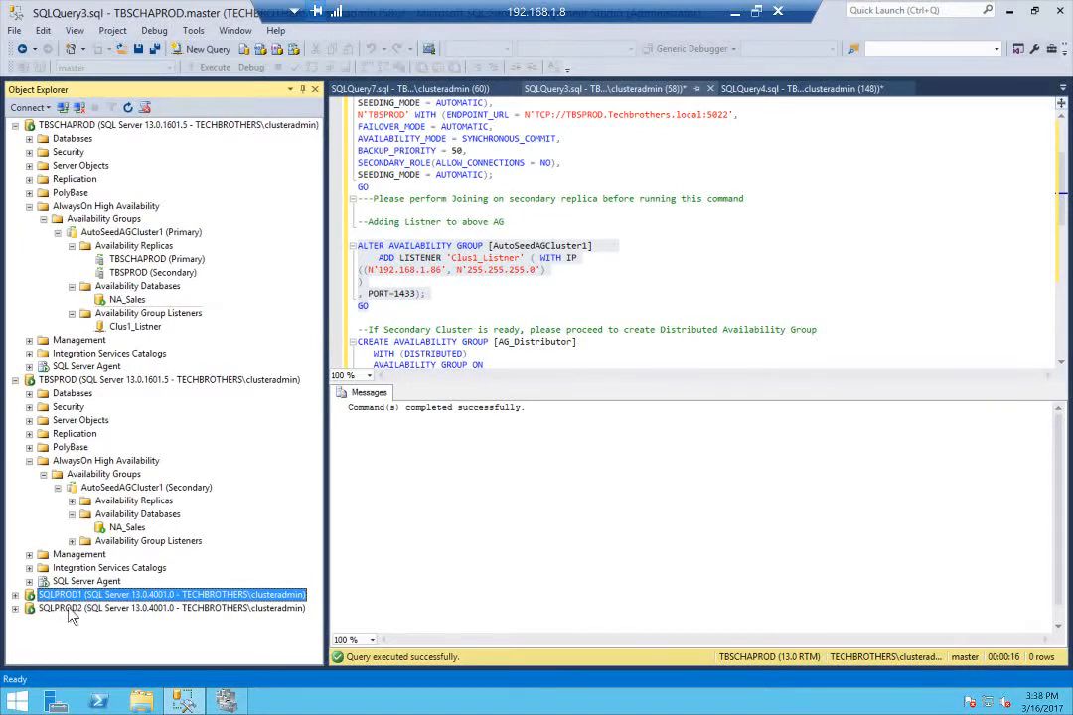
click(59, 608)
click(75, 594)
click(1063, 88)
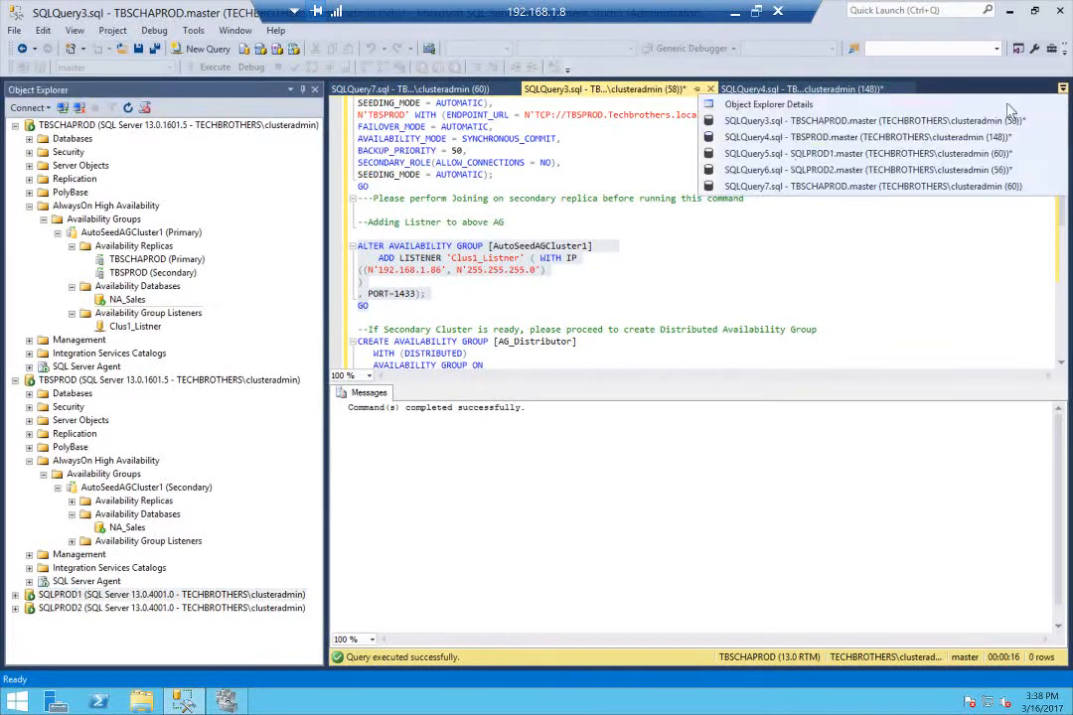
click(847, 153)
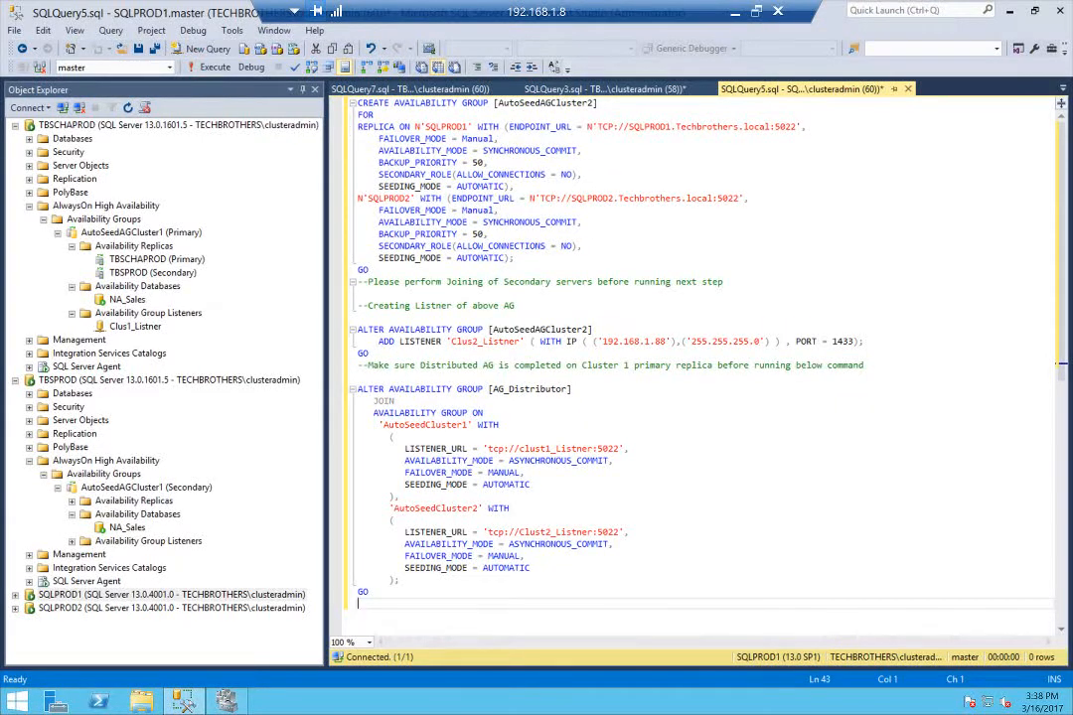
drag(358, 102, 374, 269)
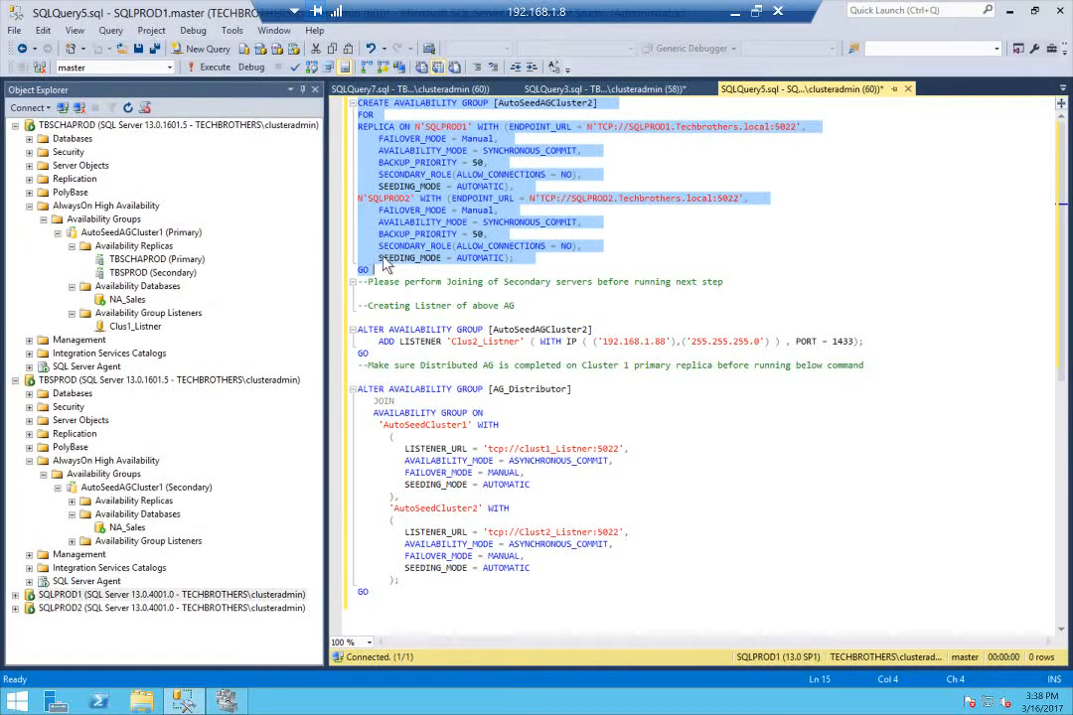
click(215, 67)
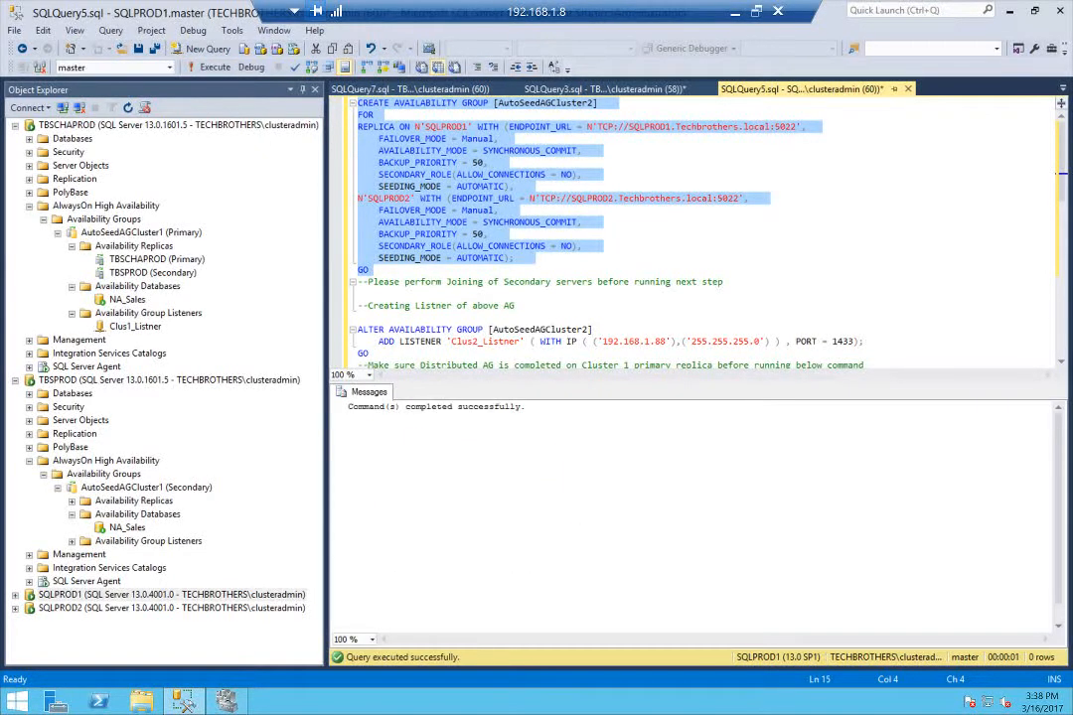
Refresh the availability groups on SQLPROD1 and inspect the replicas and availability databases of AutoSeedAGCluster2 against its CREATE statement
scroll(696, 238, down, 2)
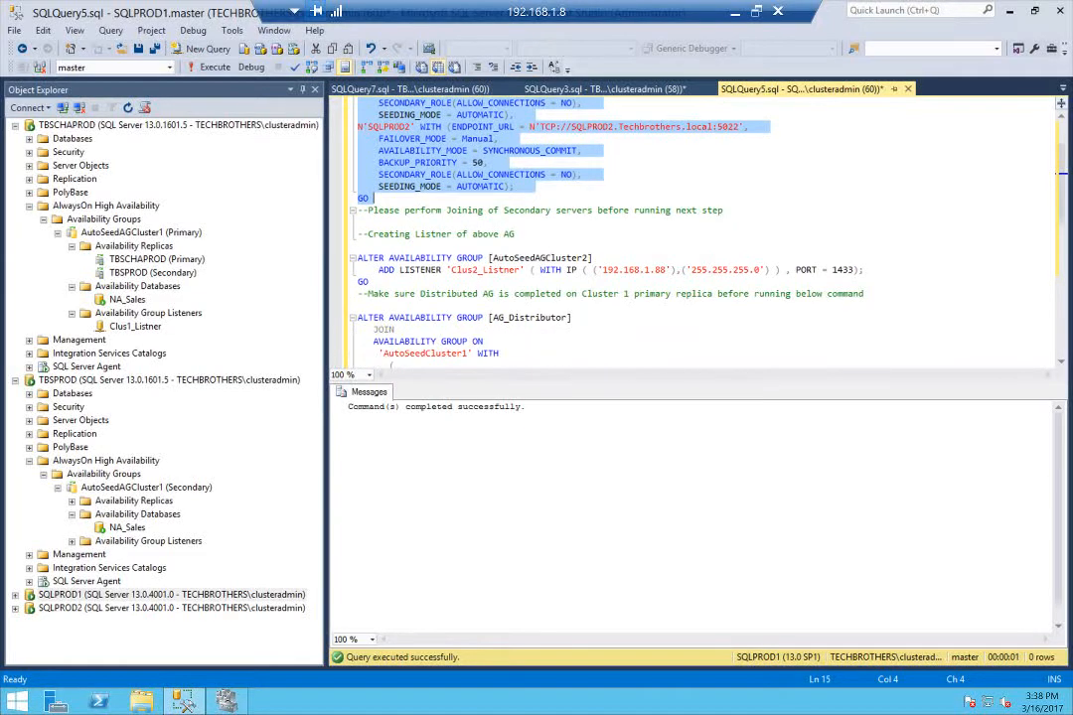
click(15, 125)
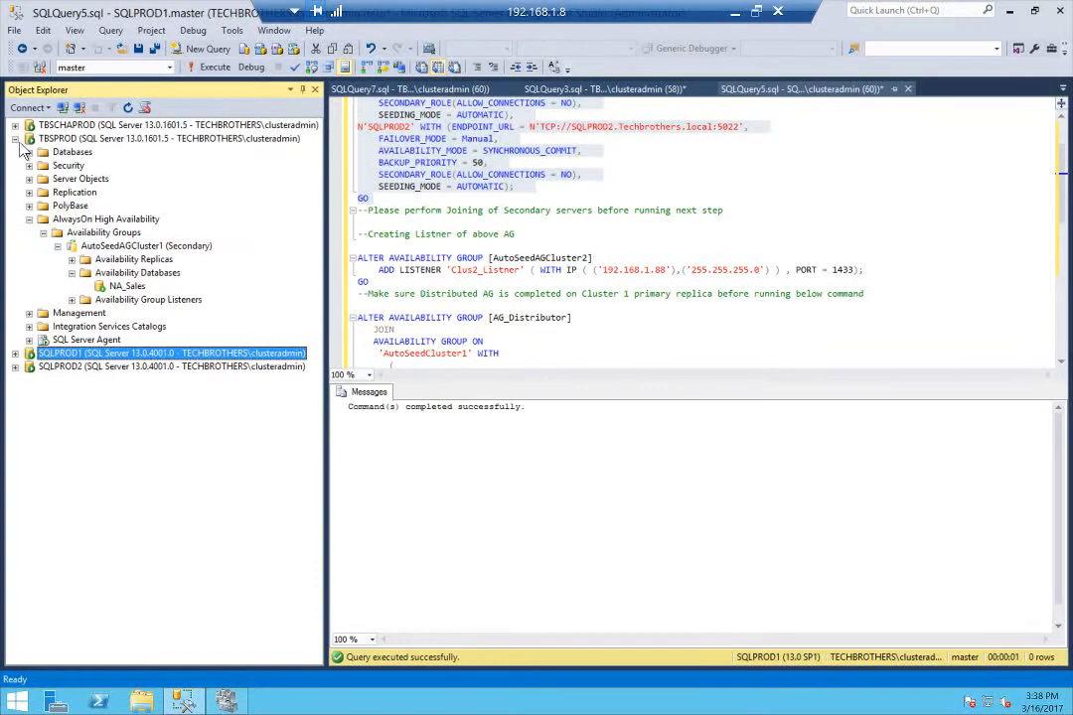
click(15, 139)
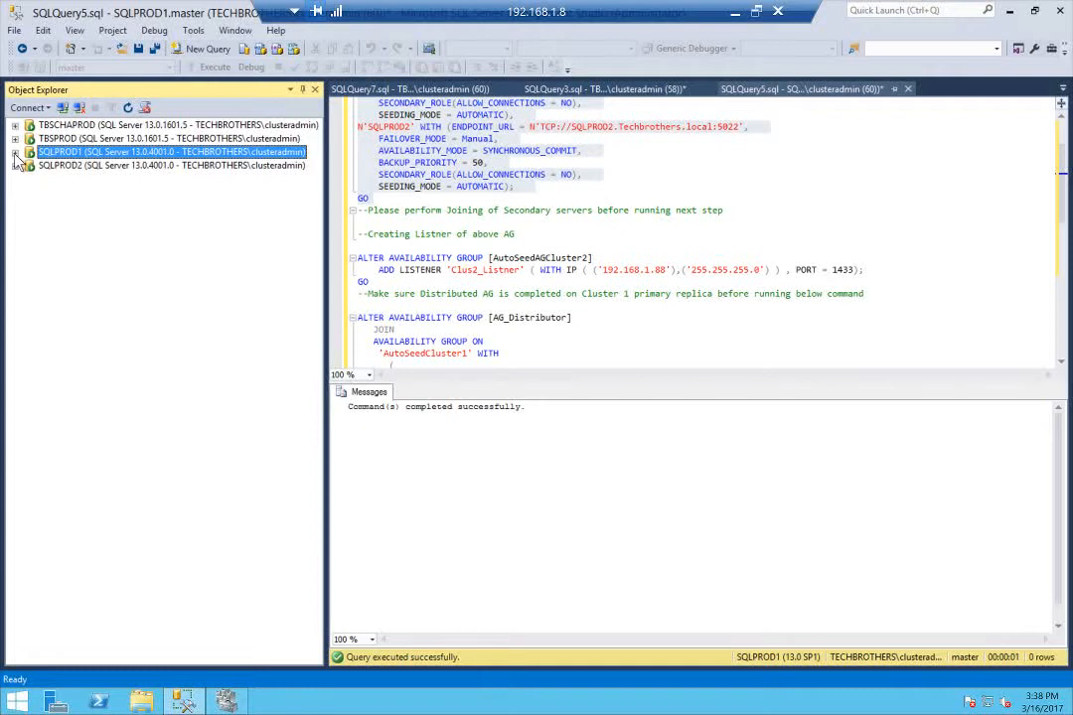
click(15, 152)
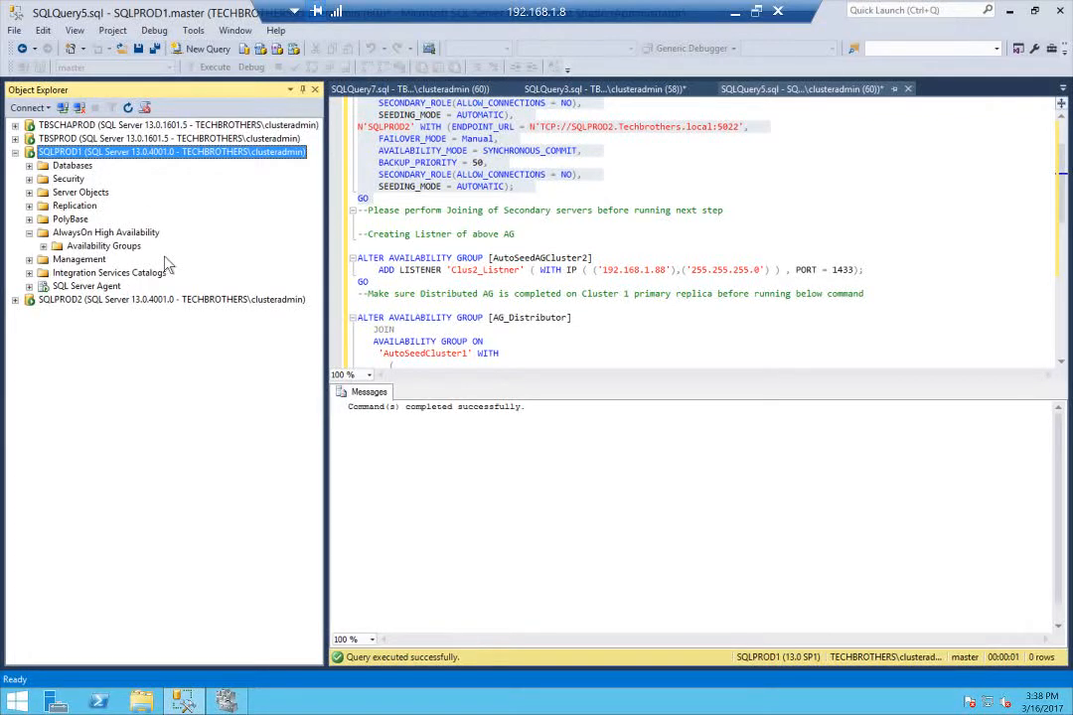
right_click(85, 246)
click(128, 354)
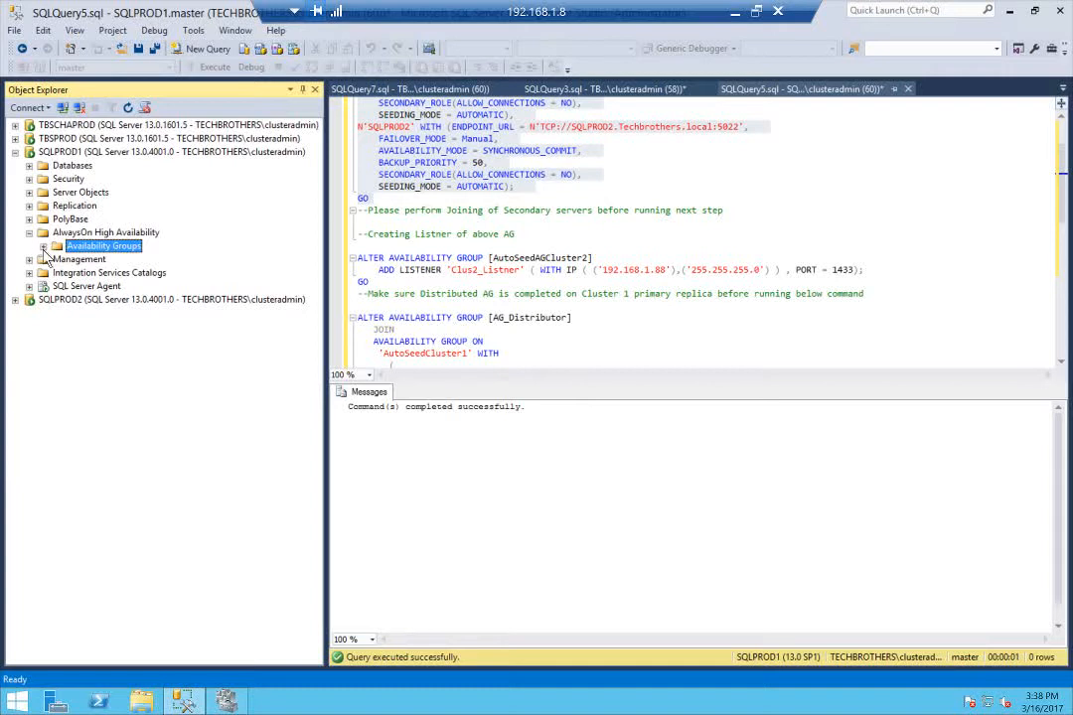
click(42, 246)
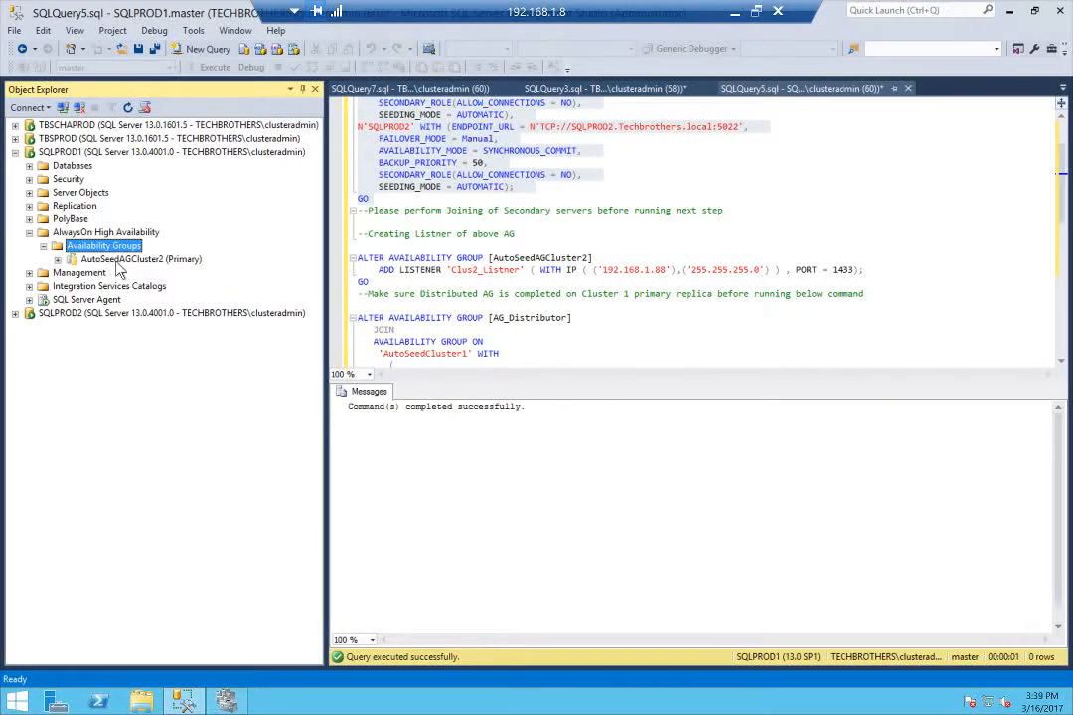
click(57, 259)
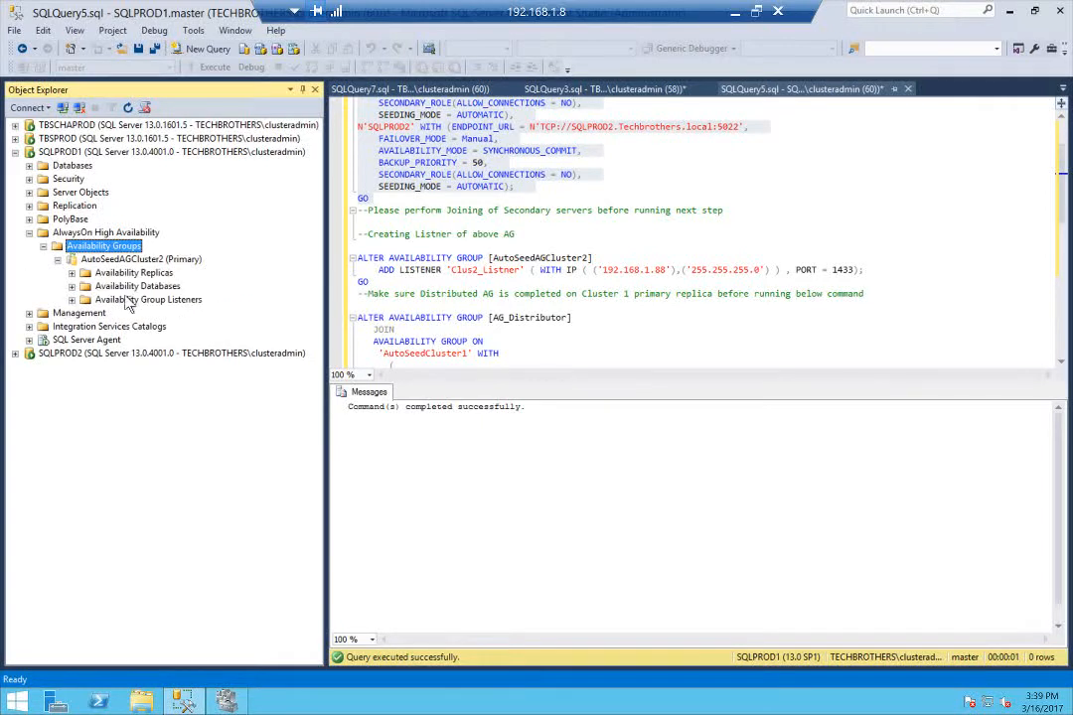
click(71, 273)
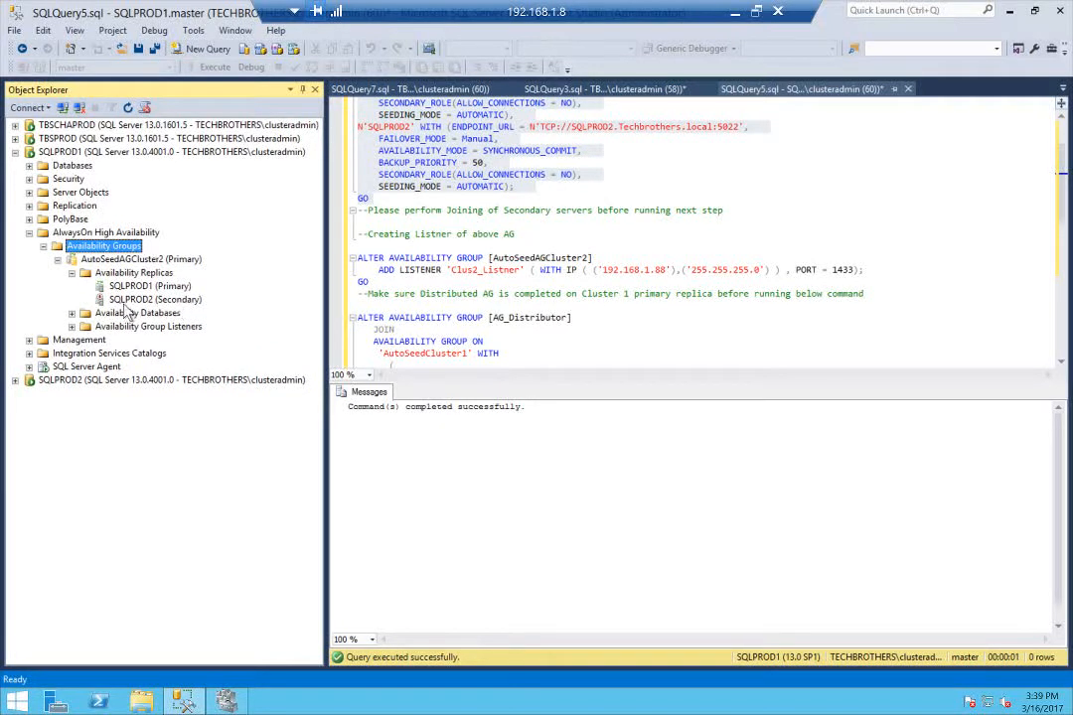
click(71, 313)
click(531, 185)
scroll(531, 185, up, 2)
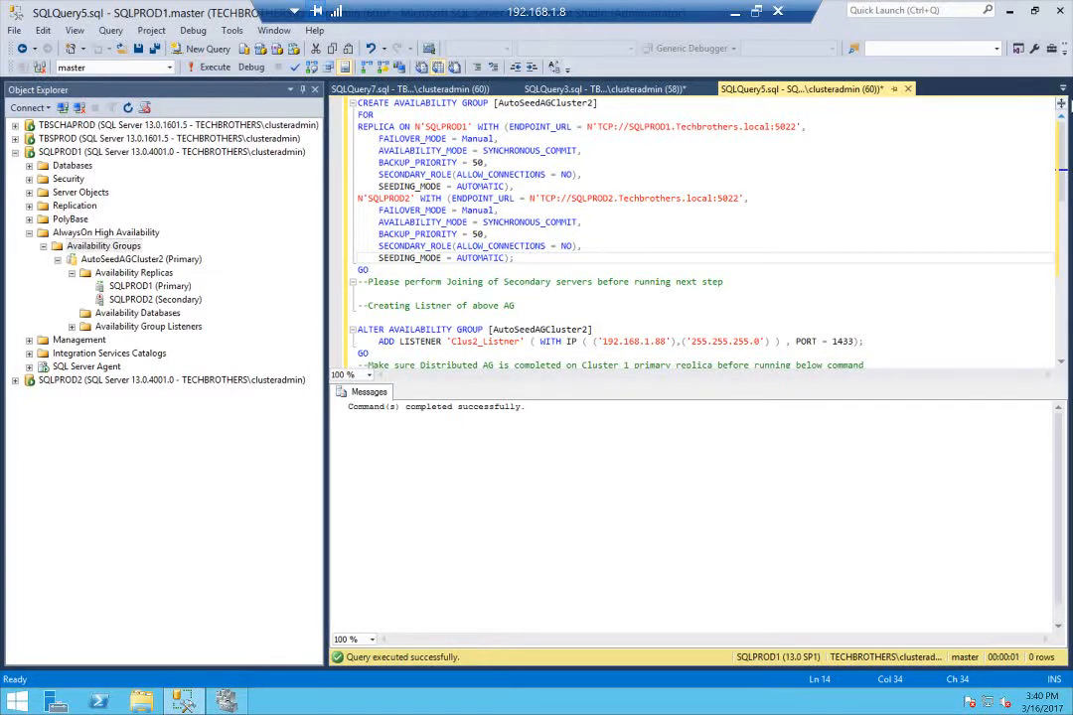
In SQLQuery6.sql on SQLPROD2, run the join and GRANT CREATE ANY DATABASE statements for AutoSeedAGCluster2, and refresh the availability replicas on SQLPROD1
click(1064, 88)
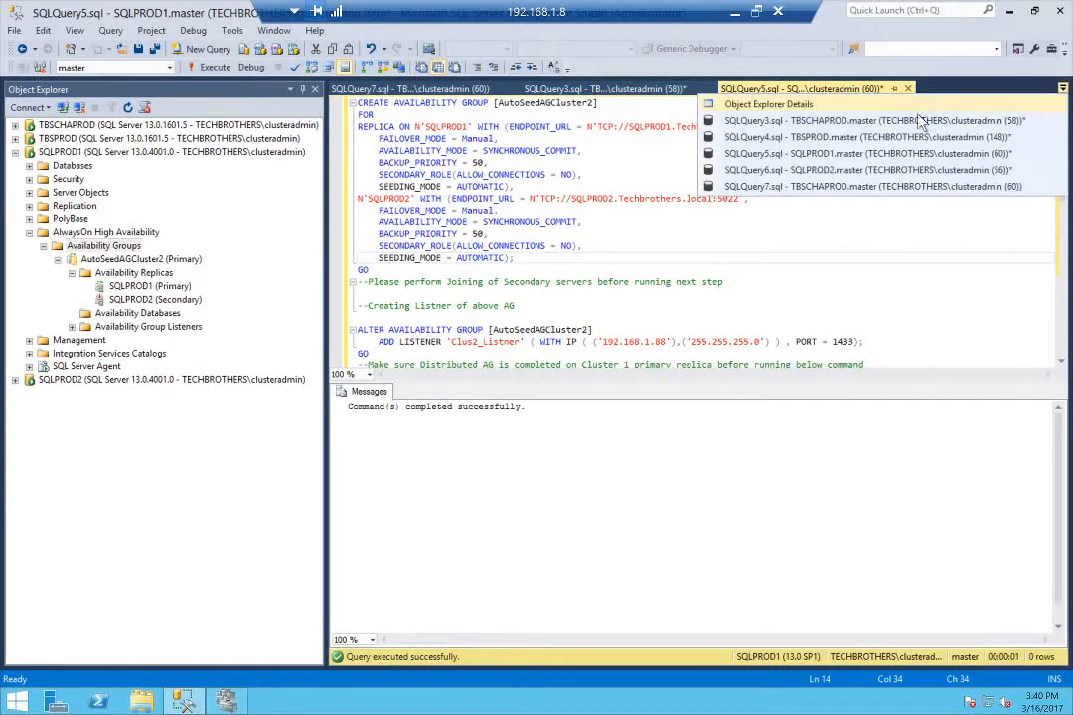
click(845, 170)
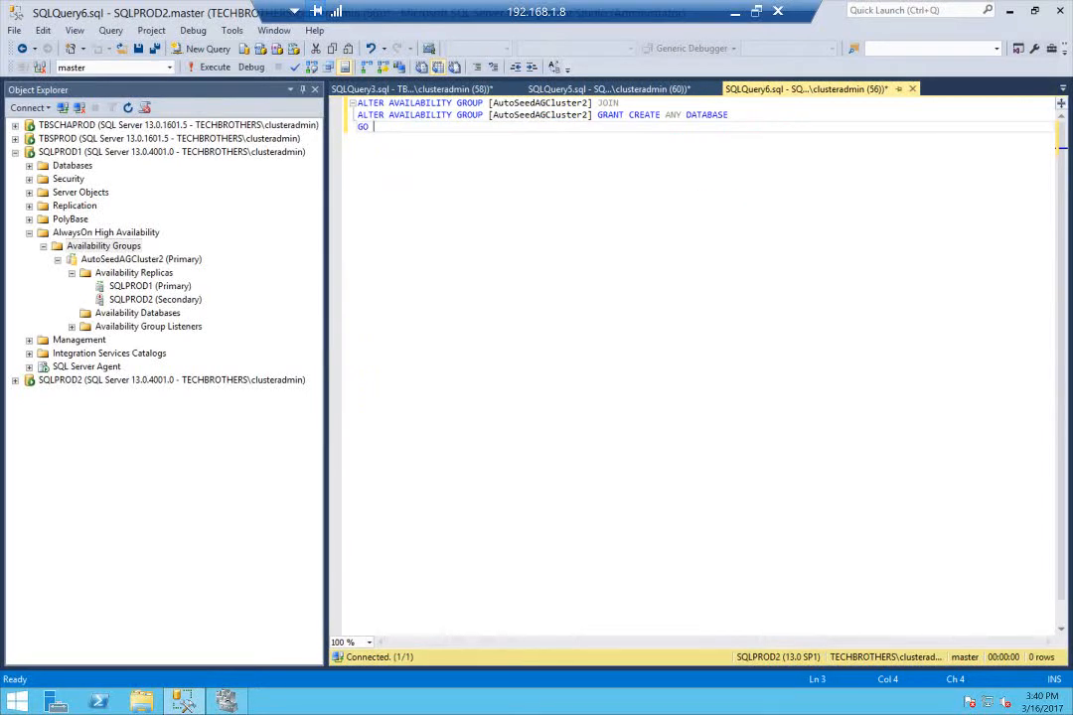
drag(370, 127, 357, 103)
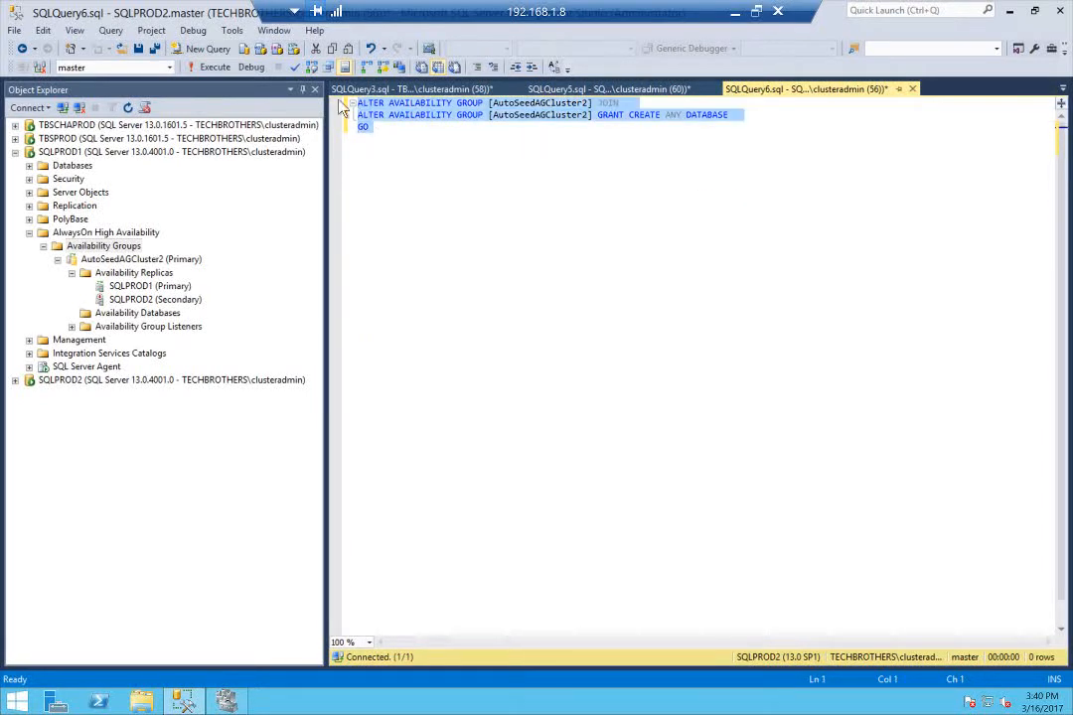
click(210, 67)
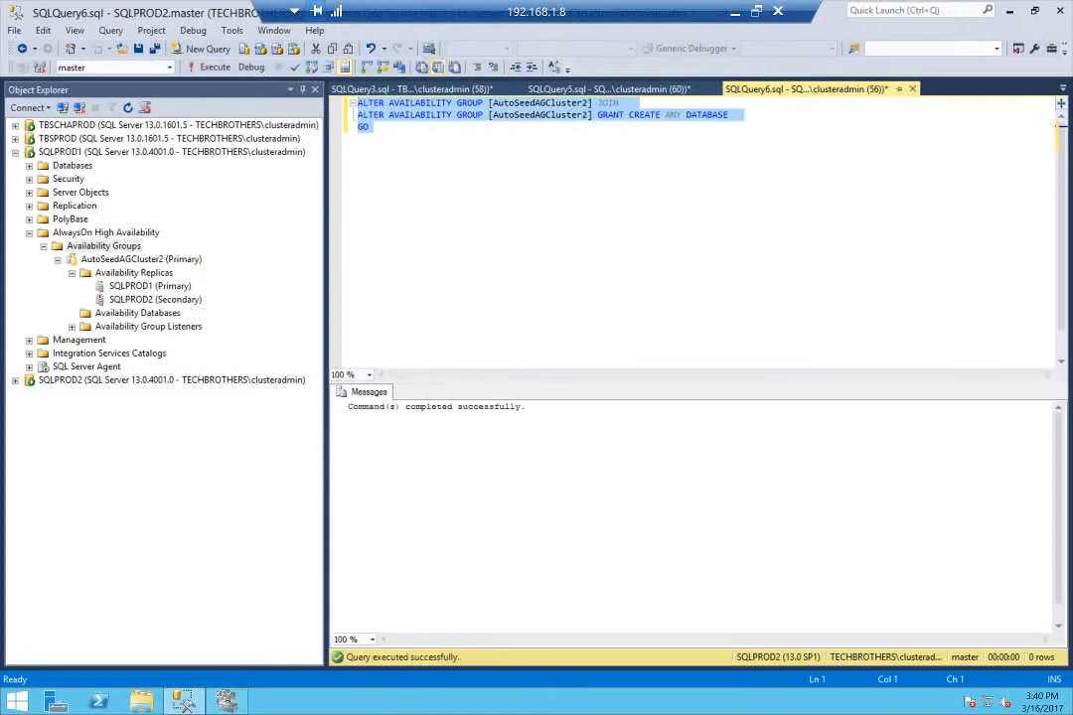
right_click(164, 273)
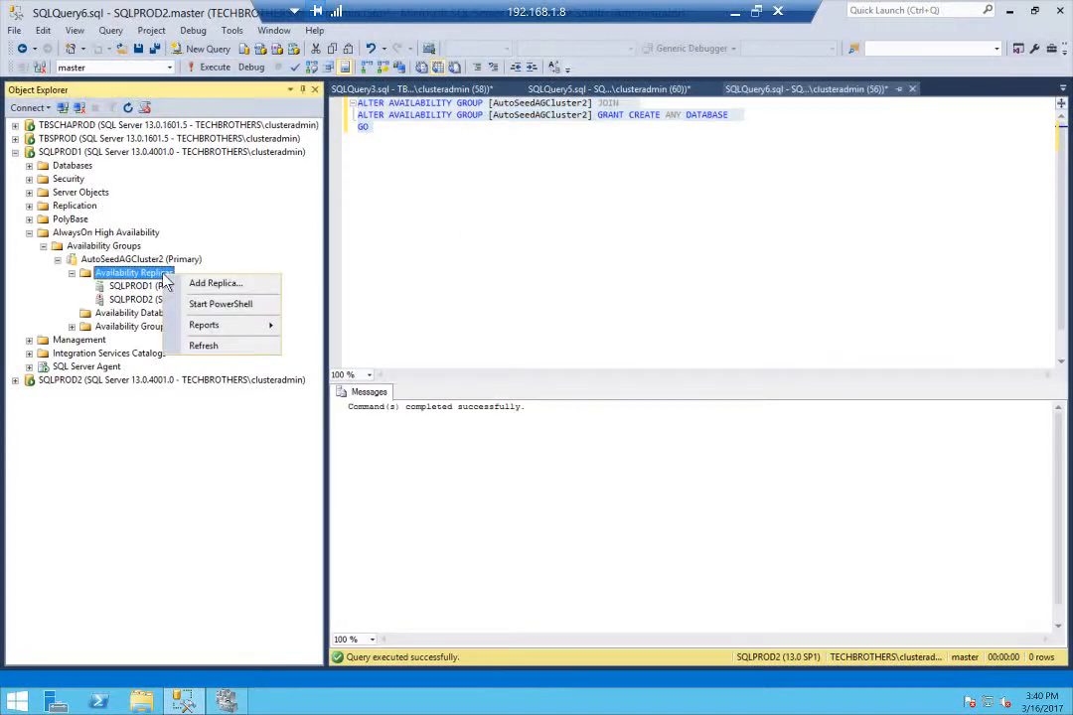
click(230, 345)
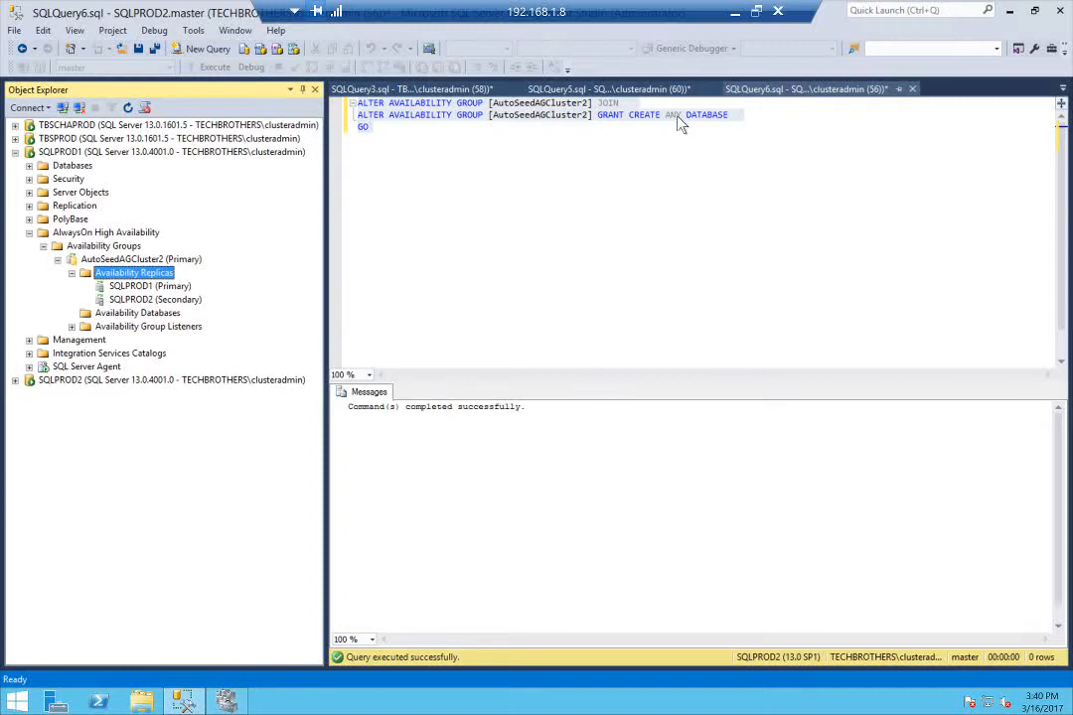
Review the Clus2_Listner statement in SQLQuery5.sql, and copy the Clus1_Listner WITH IP and PORT clause from SQLQuery3.sql
click(1062, 89)
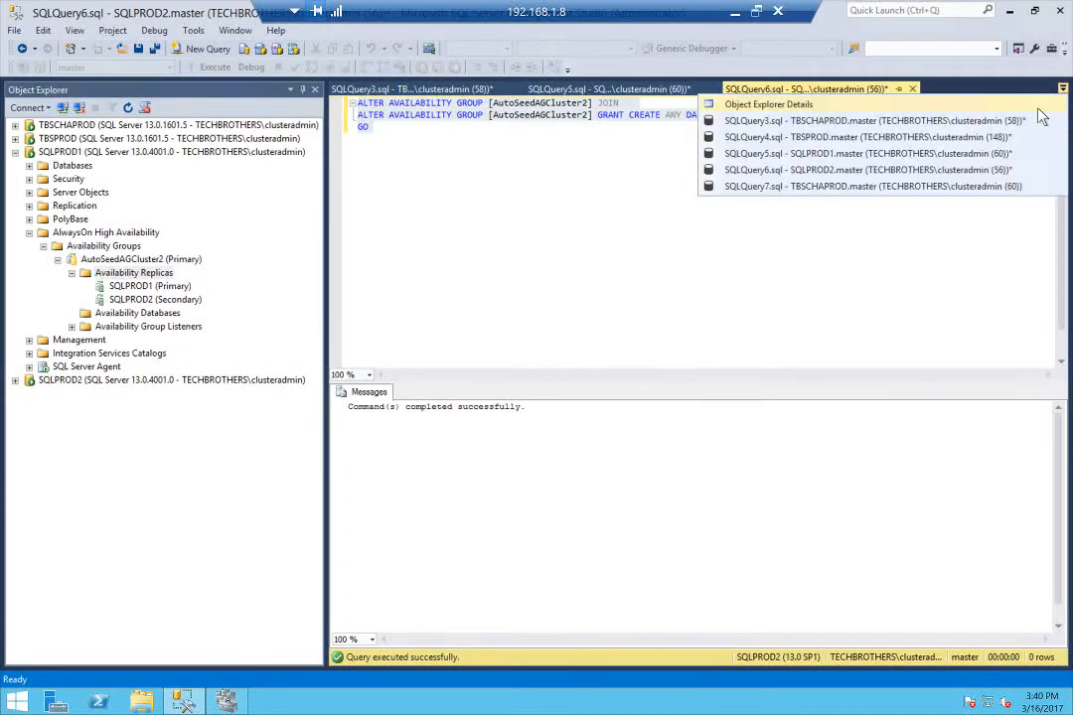
click(837, 154)
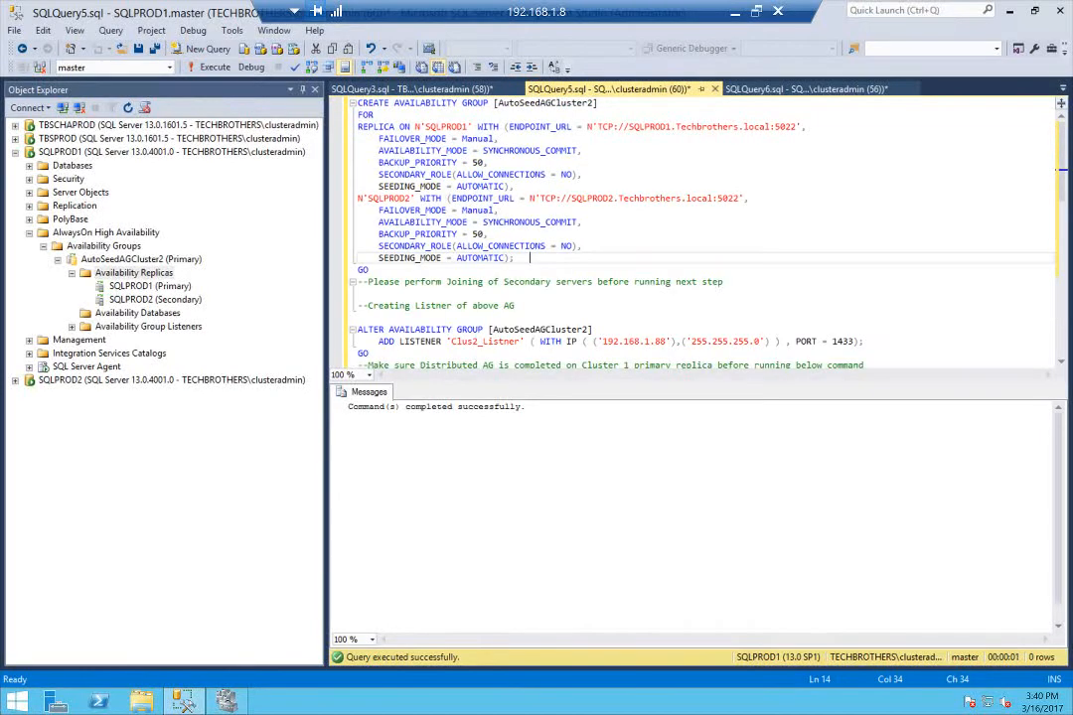
scroll(695, 229, down, 2)
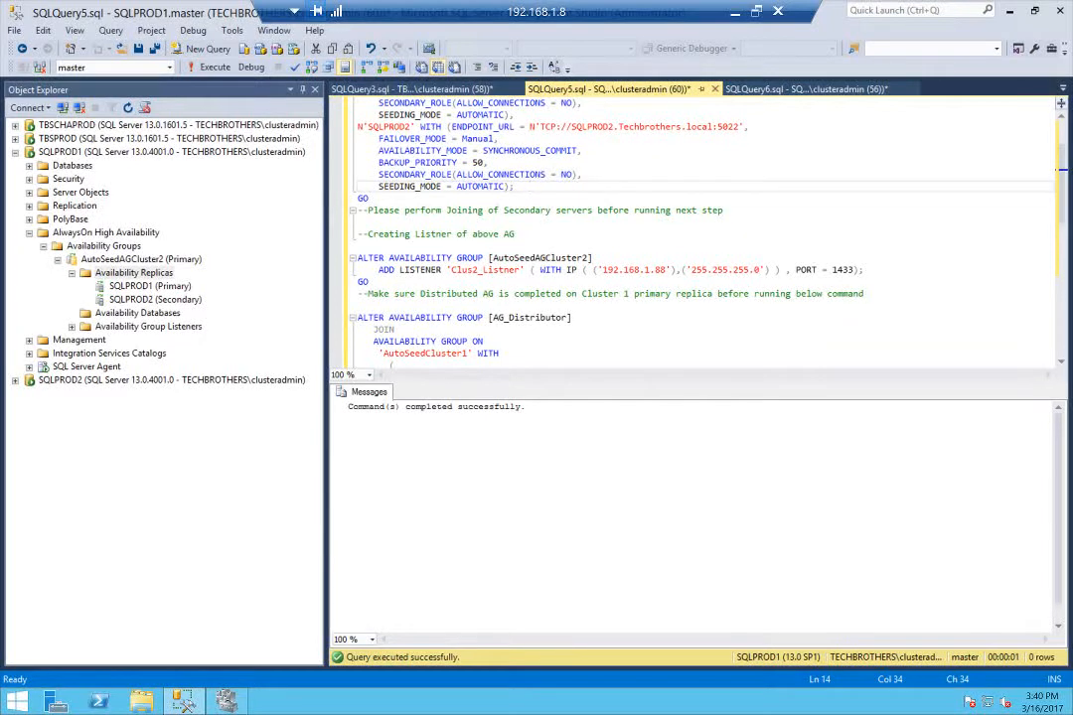
click(1063, 89)
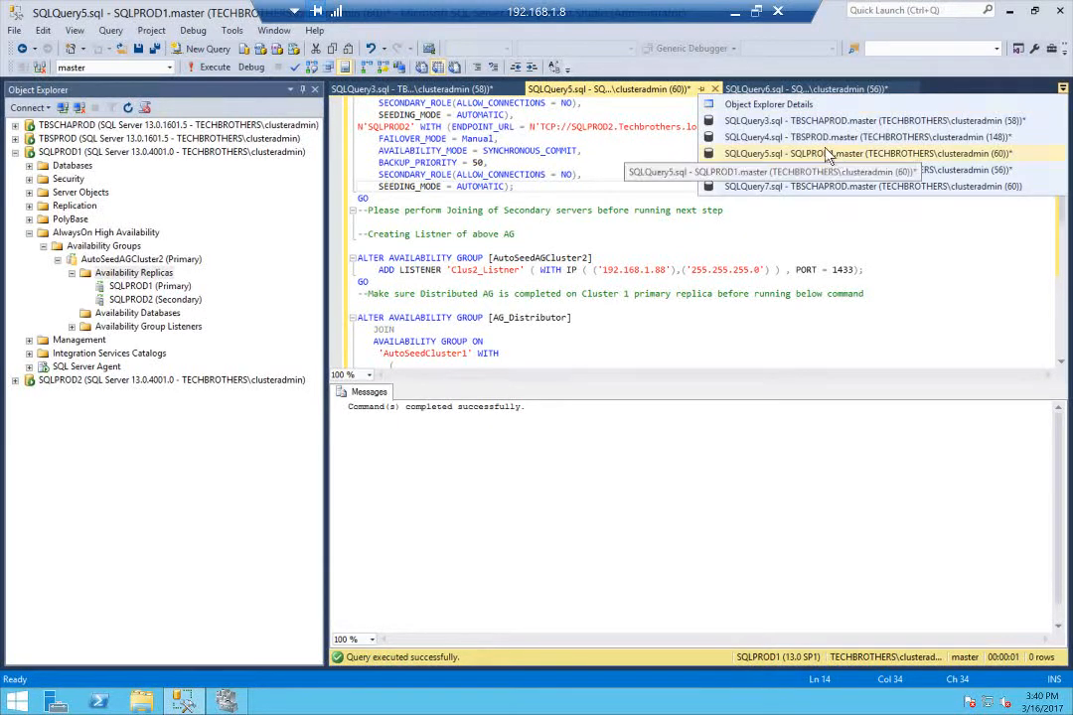
click(733, 122)
click(363, 282)
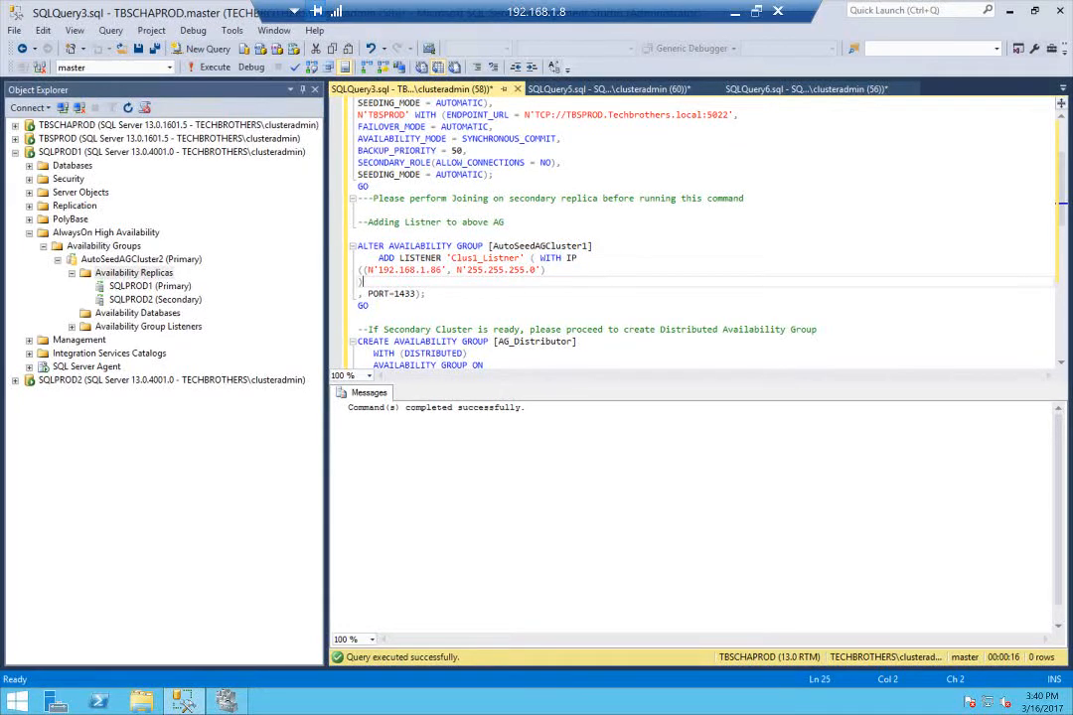
drag(539, 257, 426, 294)
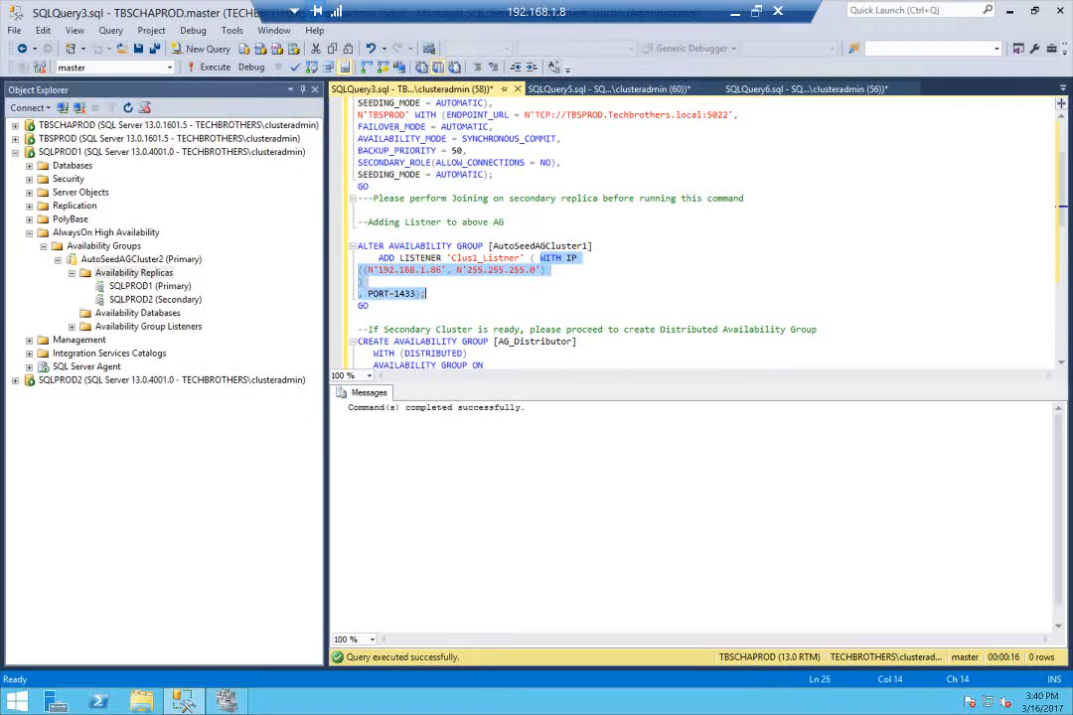
right_click(397, 276)
click(427, 301)
In SQLQuery5.sql, replace the Clus2_Listner WITH IP clause with the copied one and set its IP address to 192.168.1.88
click(608, 88)
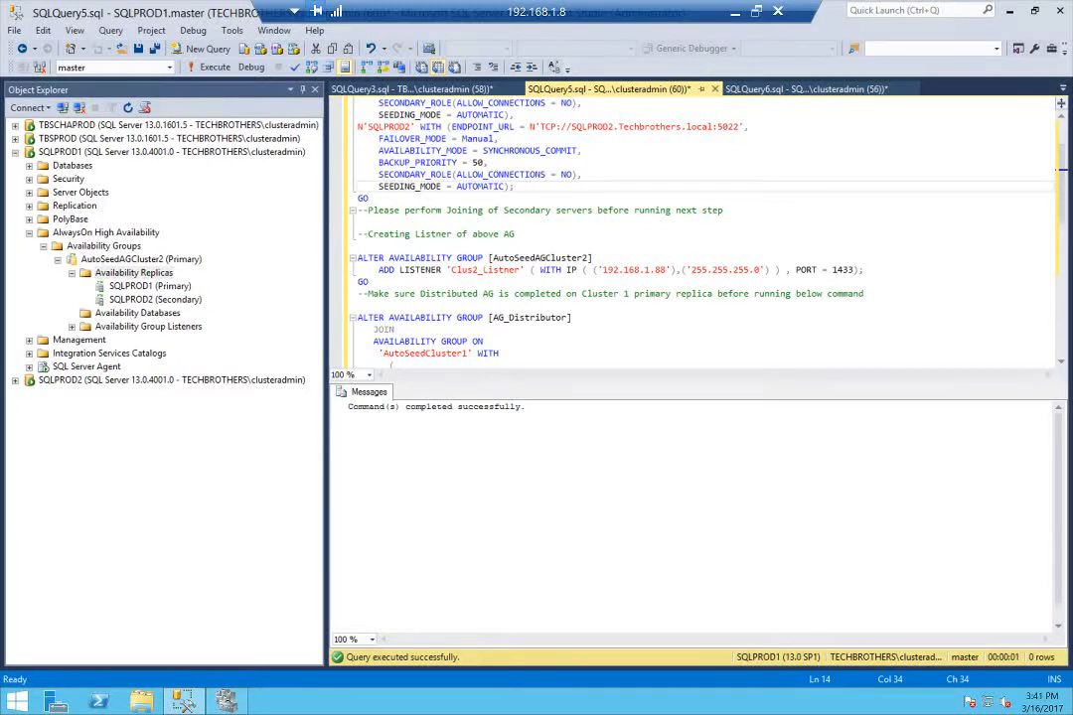
drag(540, 270, 369, 282)
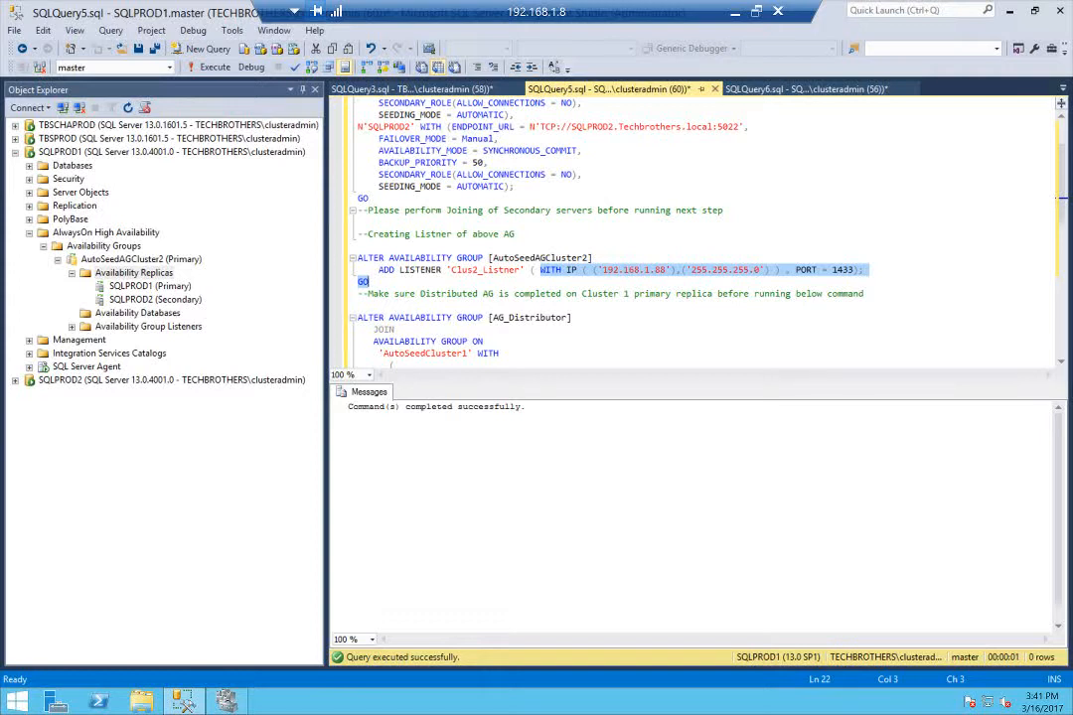
key(ctrl+v)
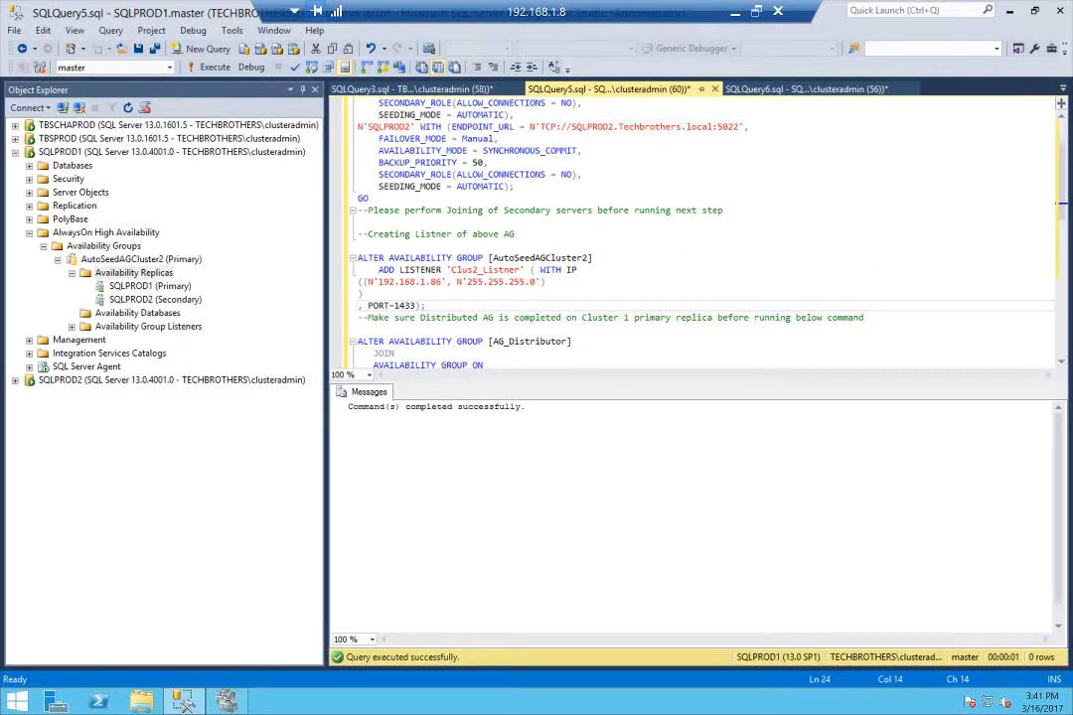
click(441, 282)
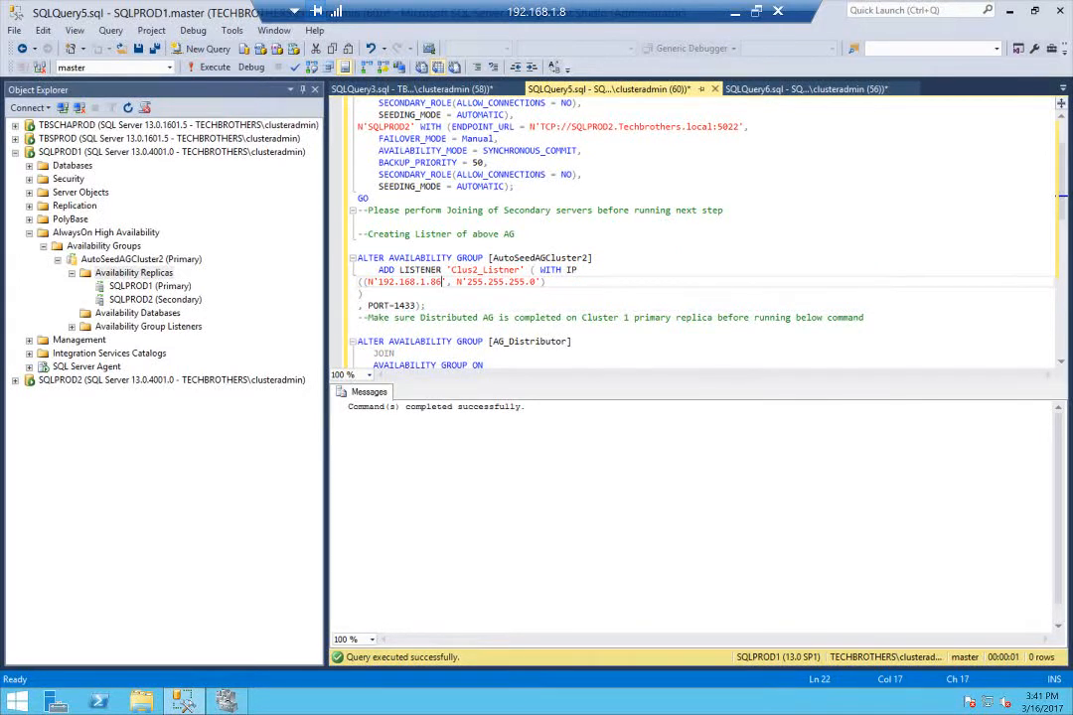
key(BackSpace)
text(8)
Run the ADD LISTENER statement for Clus2_Listner on SQLPROD1 and check the availability group listeners of AutoSeedAGCluster2
drag(357, 258, 429, 307)
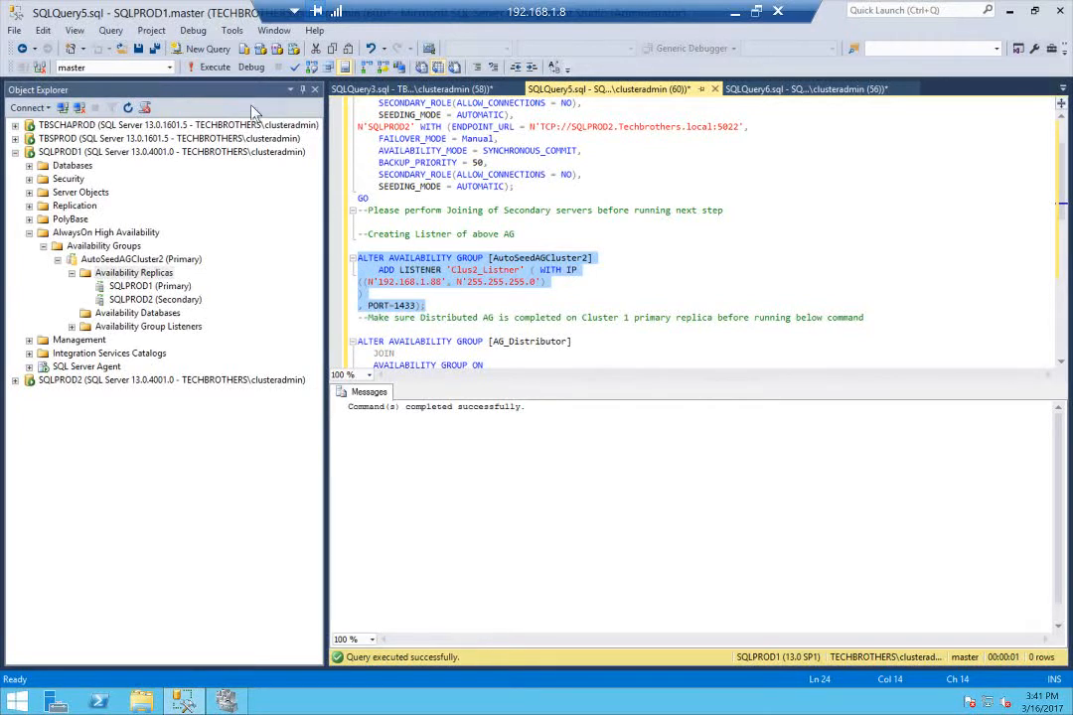
click(215, 68)
click(72, 326)
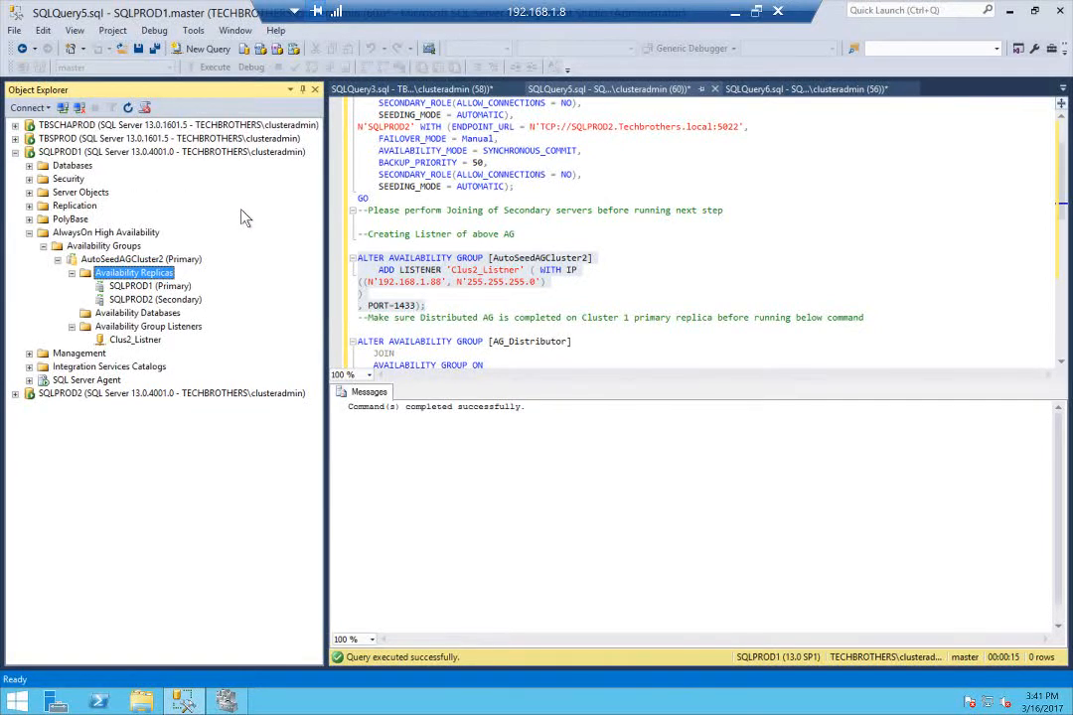
click(15, 152)
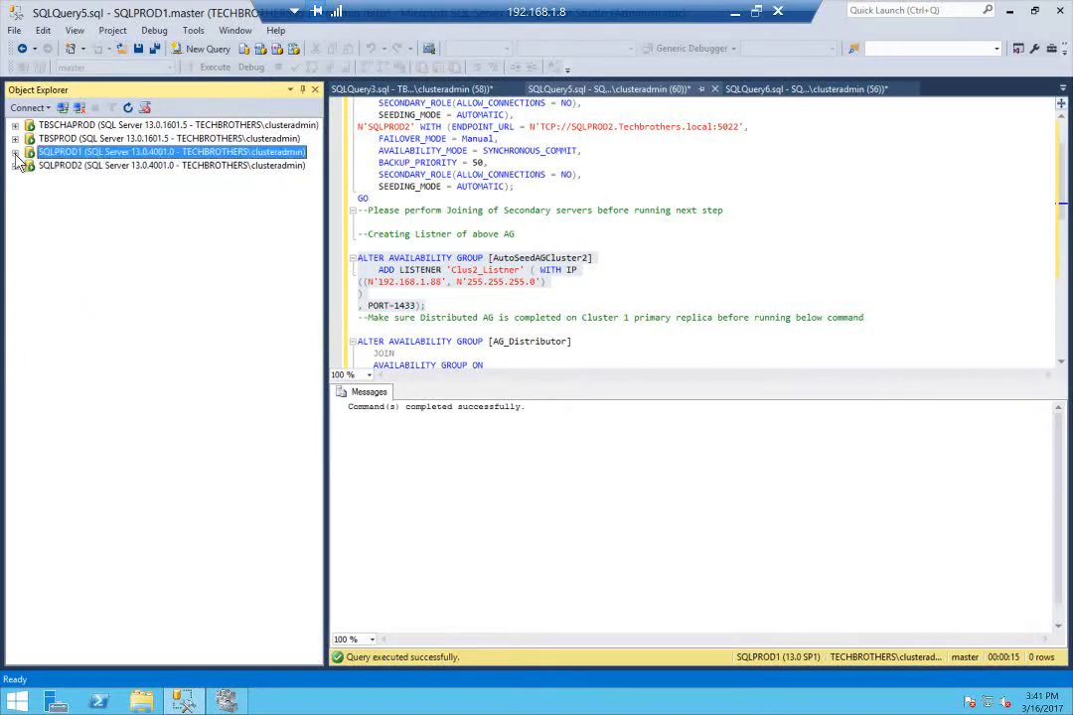
Examine the CREATE AVAILABILITY GROUP AG_Distributor statement in SQLQuery3.sql on TBSCHAPROD, including its listener URLs, port and modes
click(101, 127)
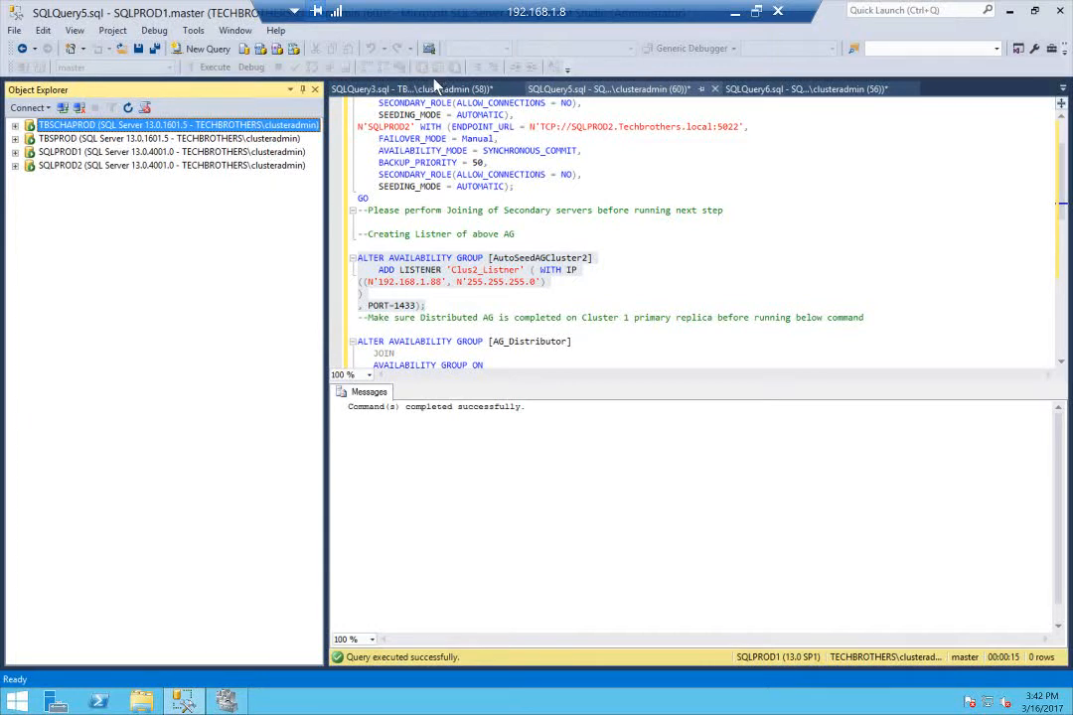
click(1065, 93)
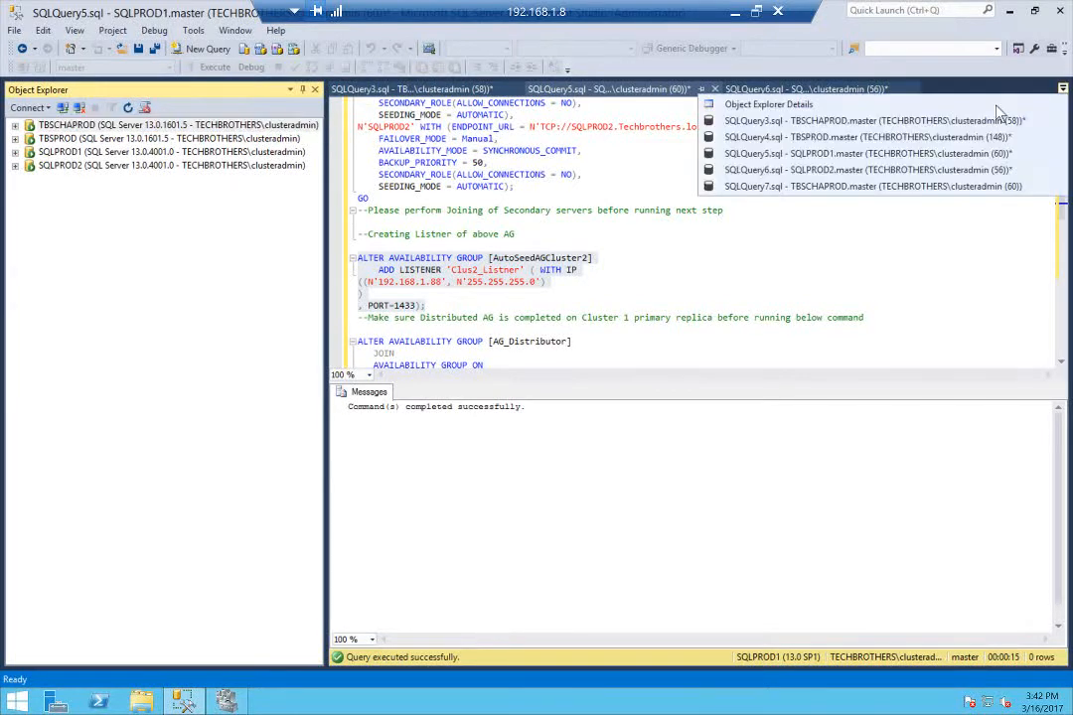
click(820, 121)
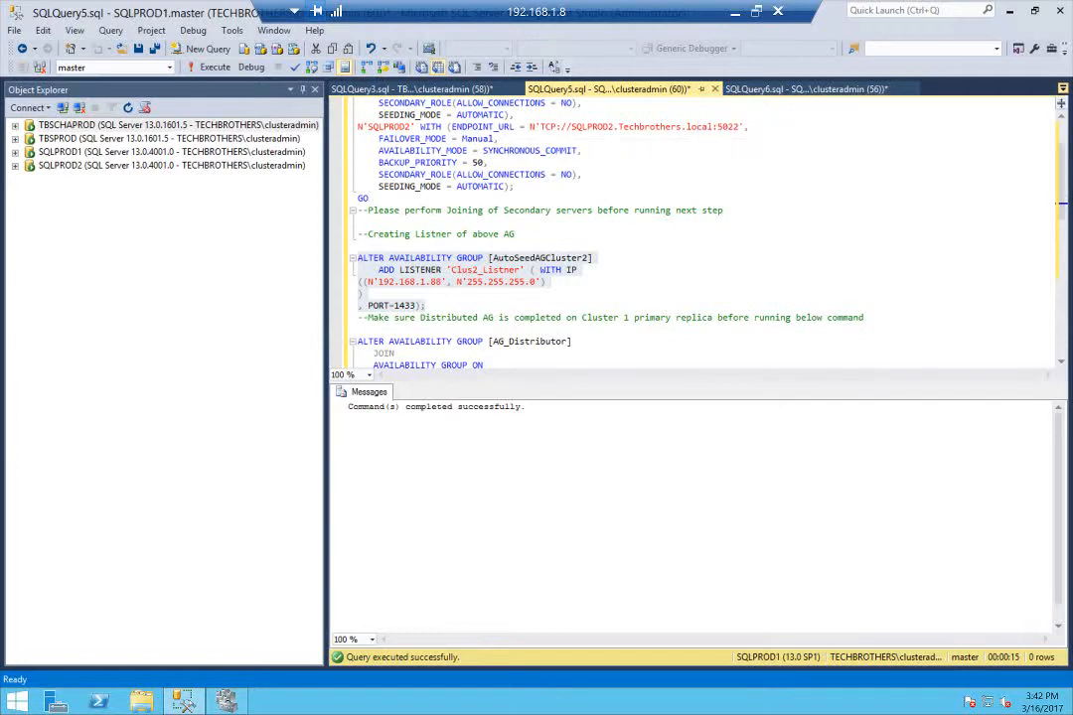
scroll(696, 228, down, 2)
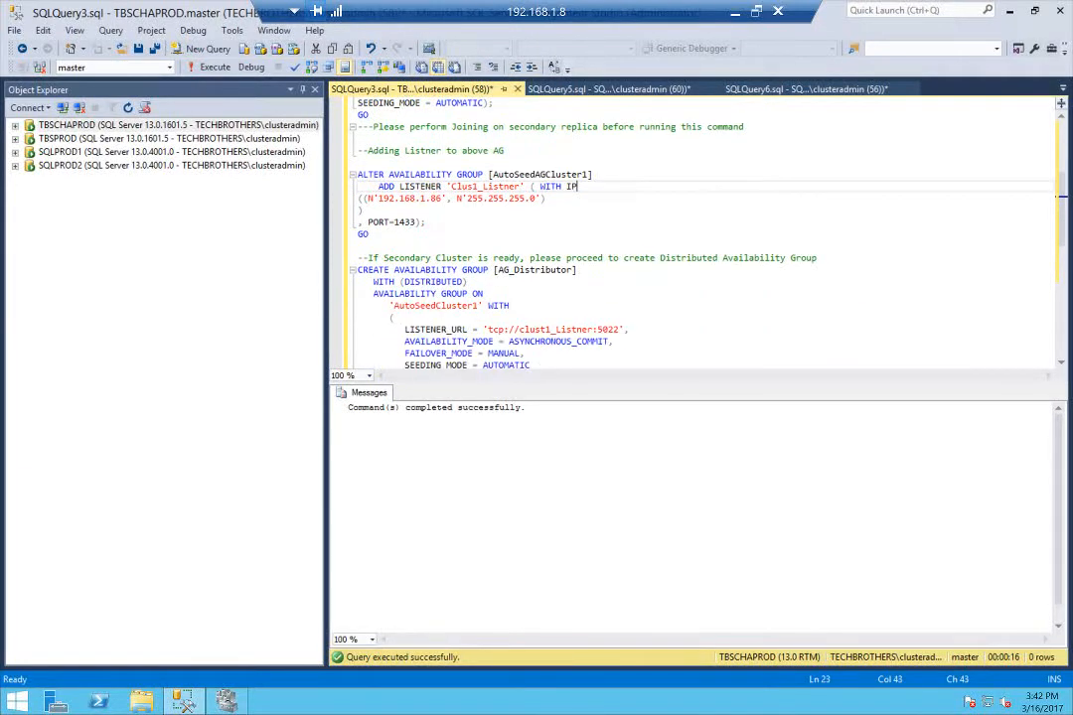
scroll(695, 229, down, 1)
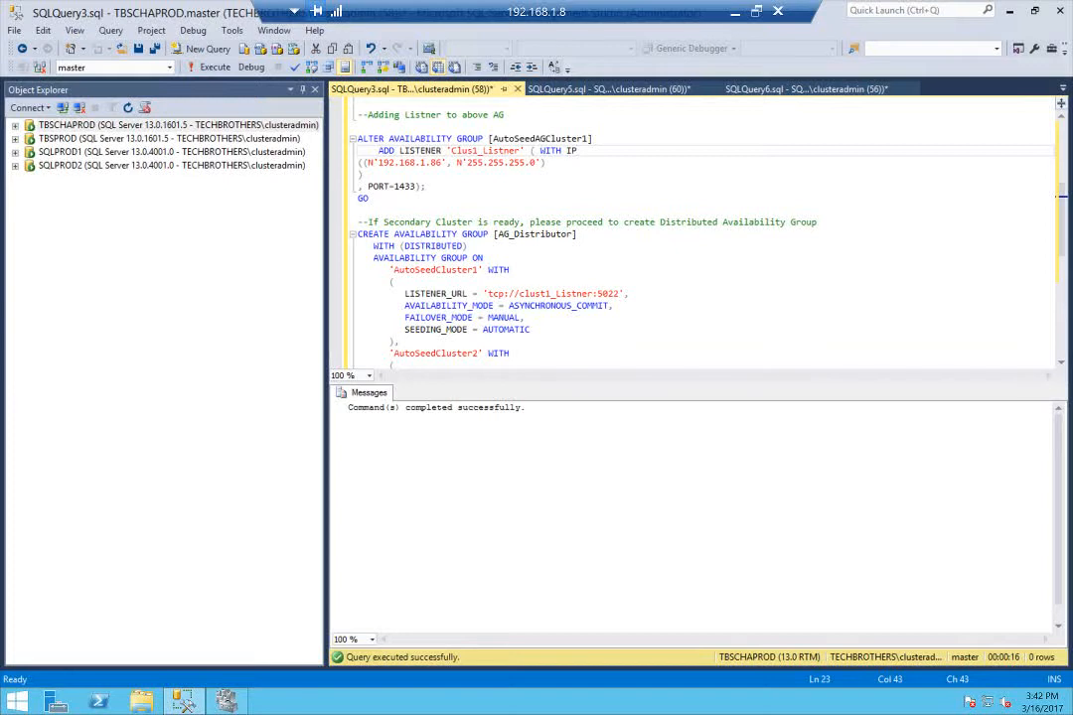
scroll(696, 228, down, 1)
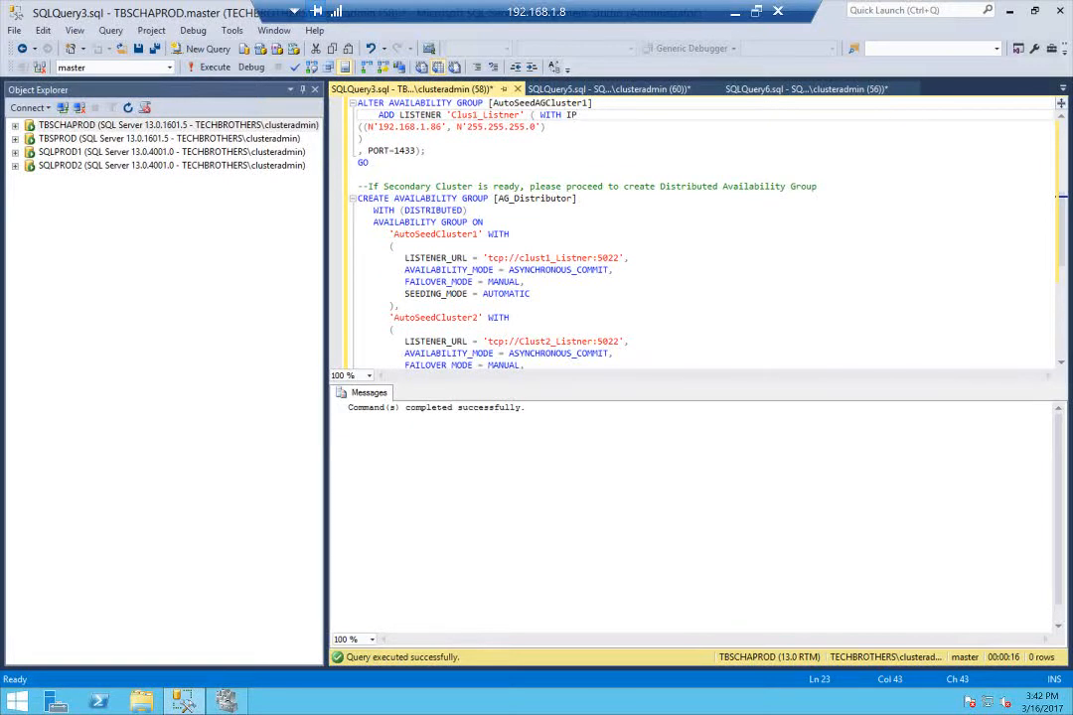
scroll(695, 228, down, 1)
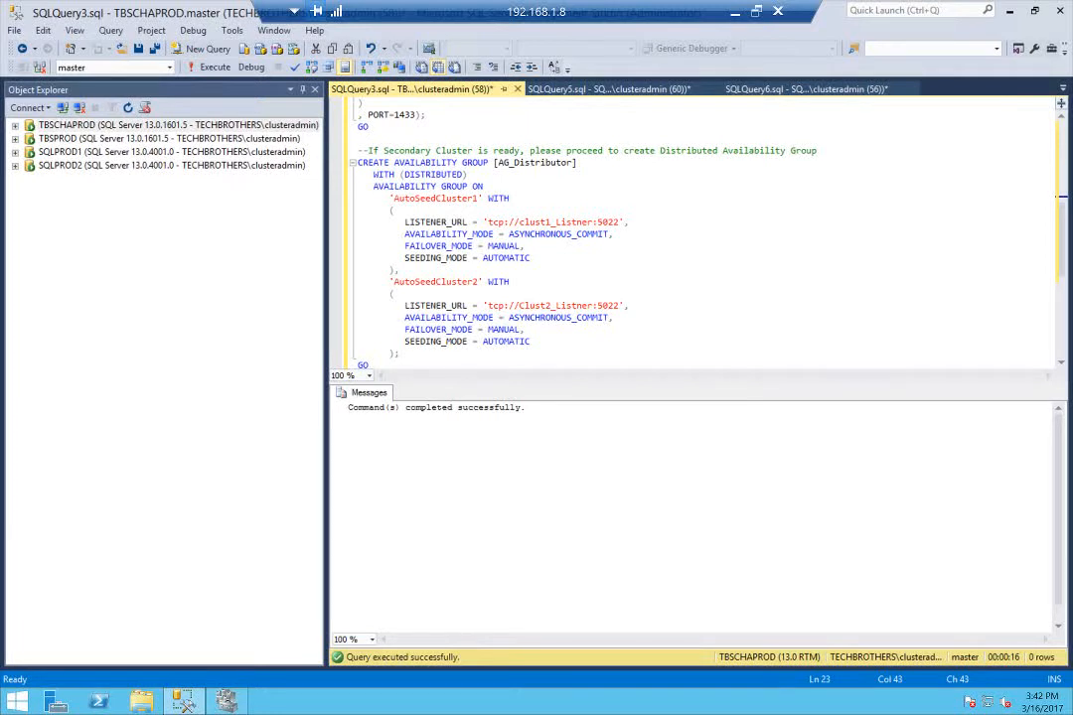
drag(593, 222, 520, 223)
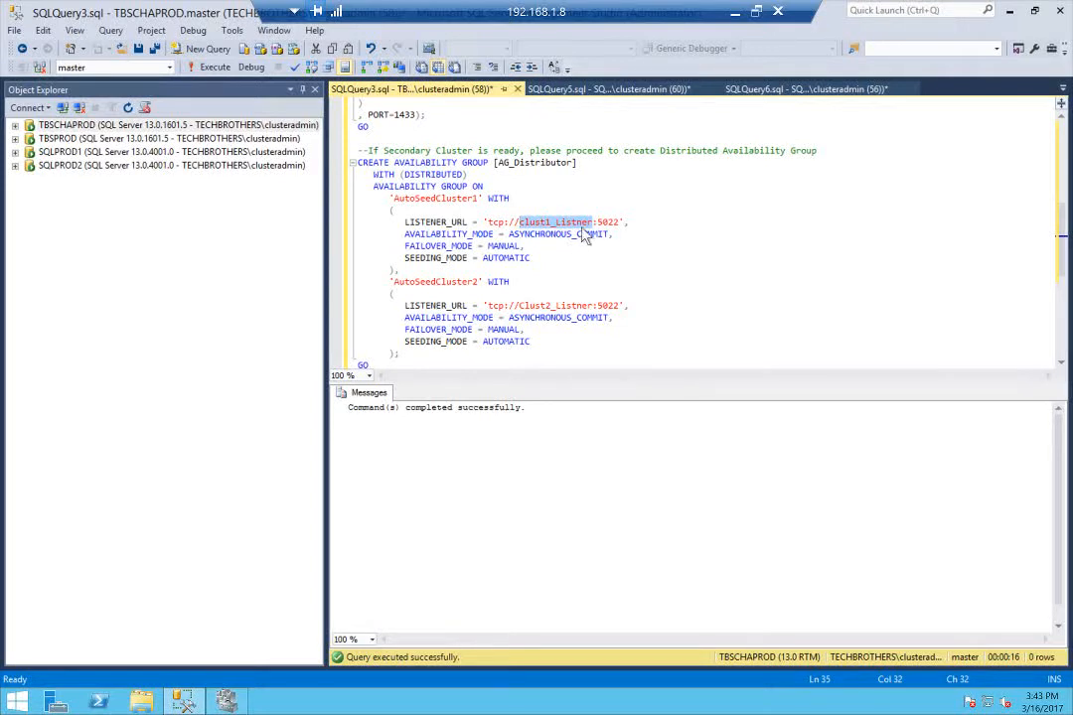
click(527, 162)
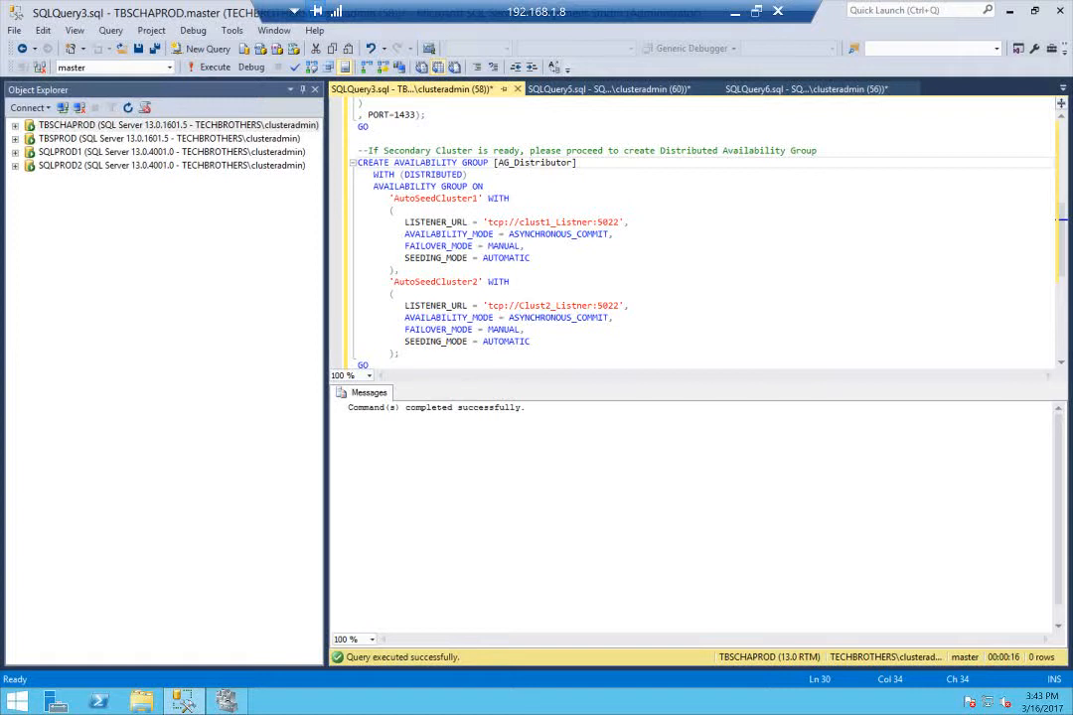
double_click(607, 223)
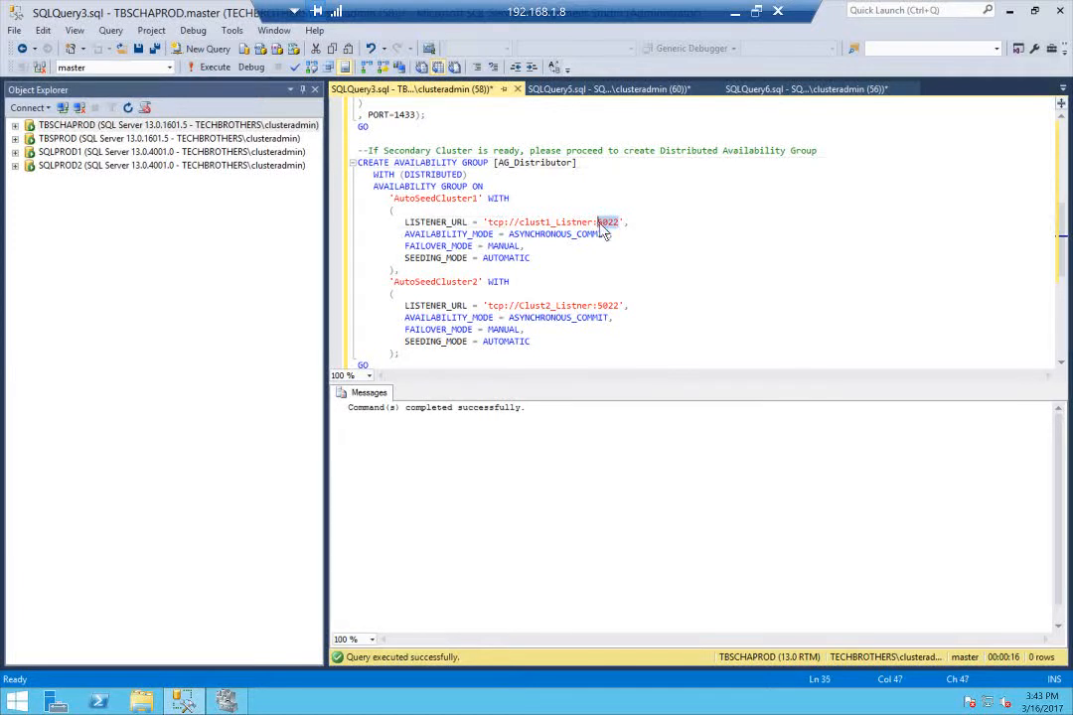
click(652, 222)
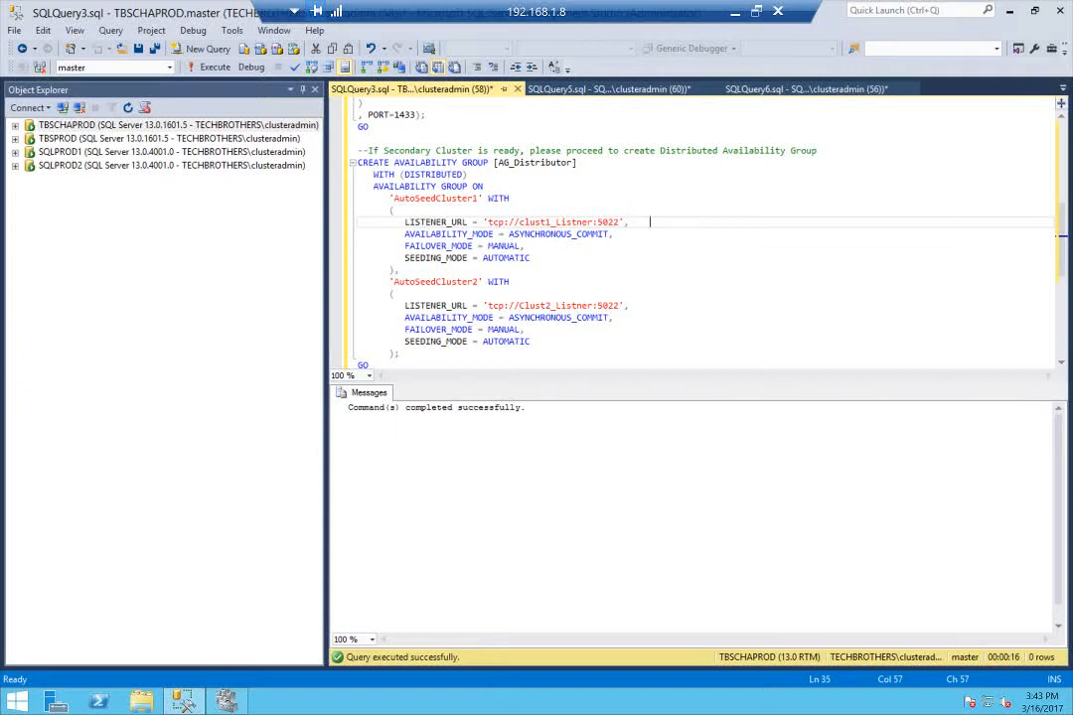
Try to create the distributed availability group AG_Distributor by running its CREATE statement in SQLQuery3.sql on TBSCHAPROD
drag(358, 162, 383, 363)
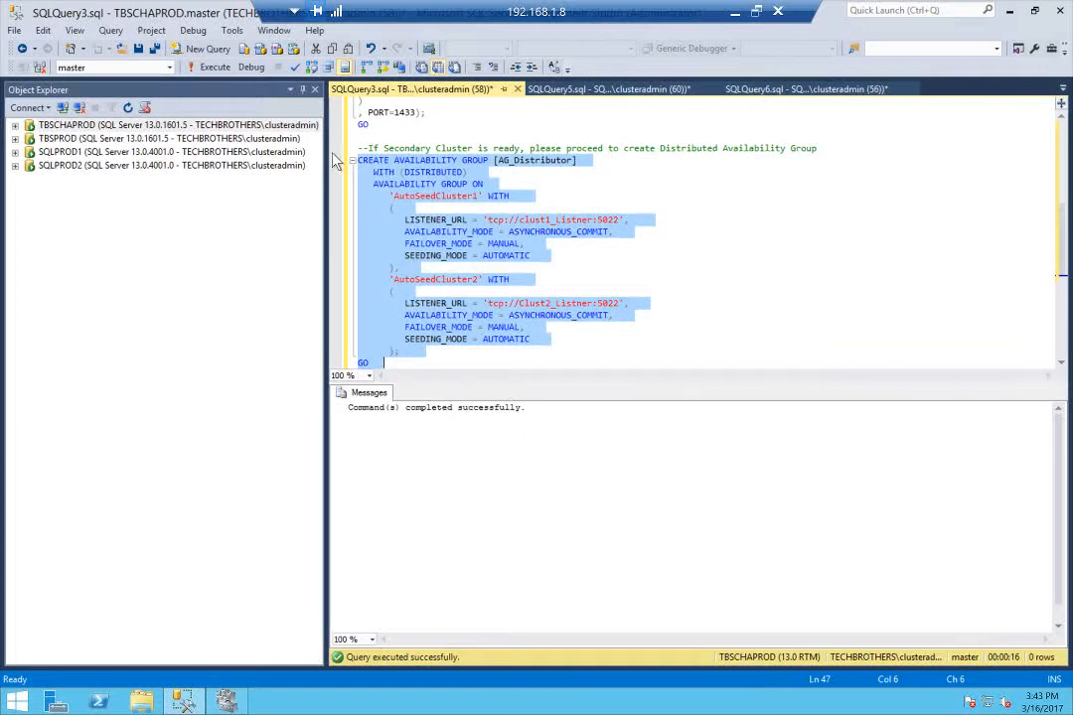
click(216, 76)
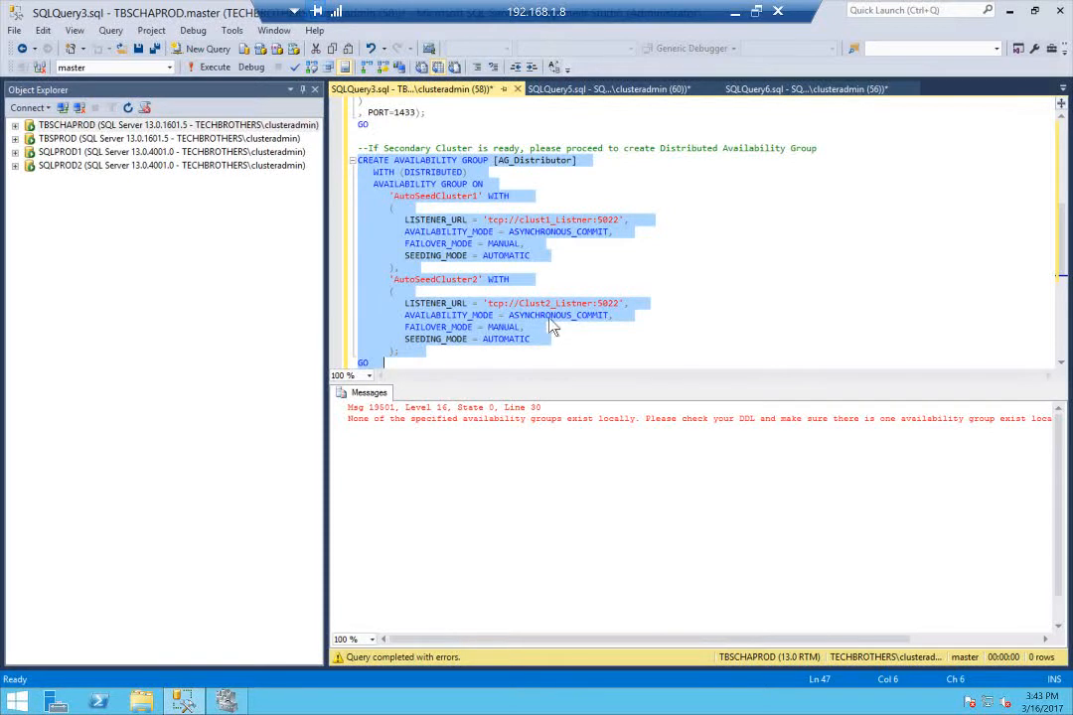
click(411, 208)
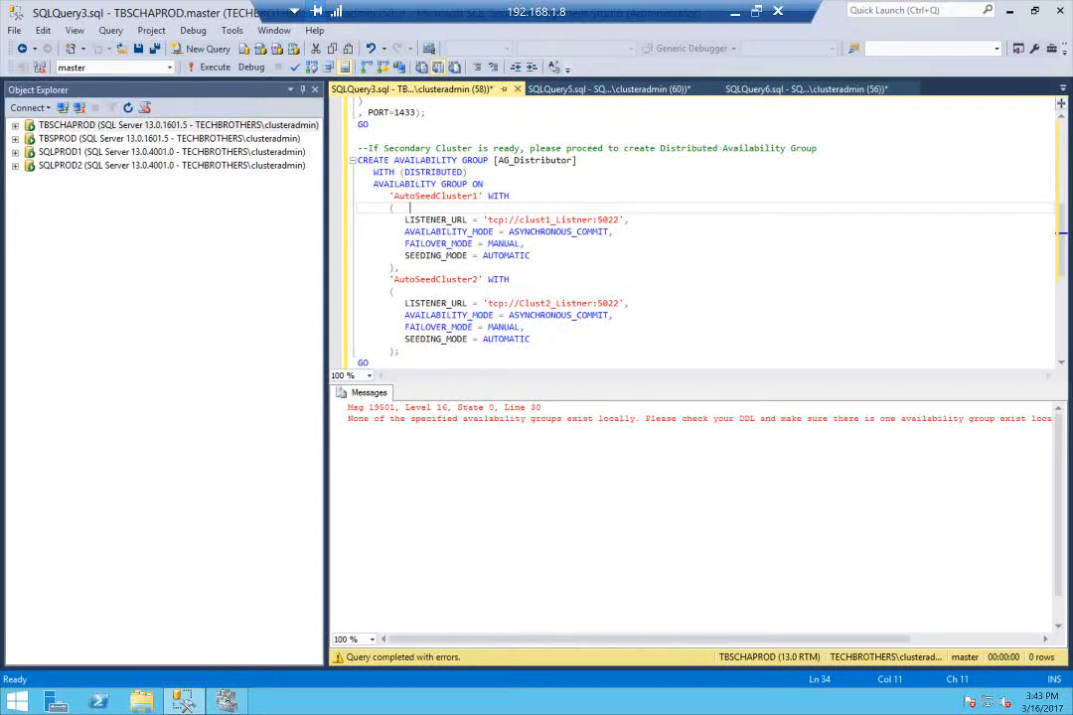
click(409, 279)
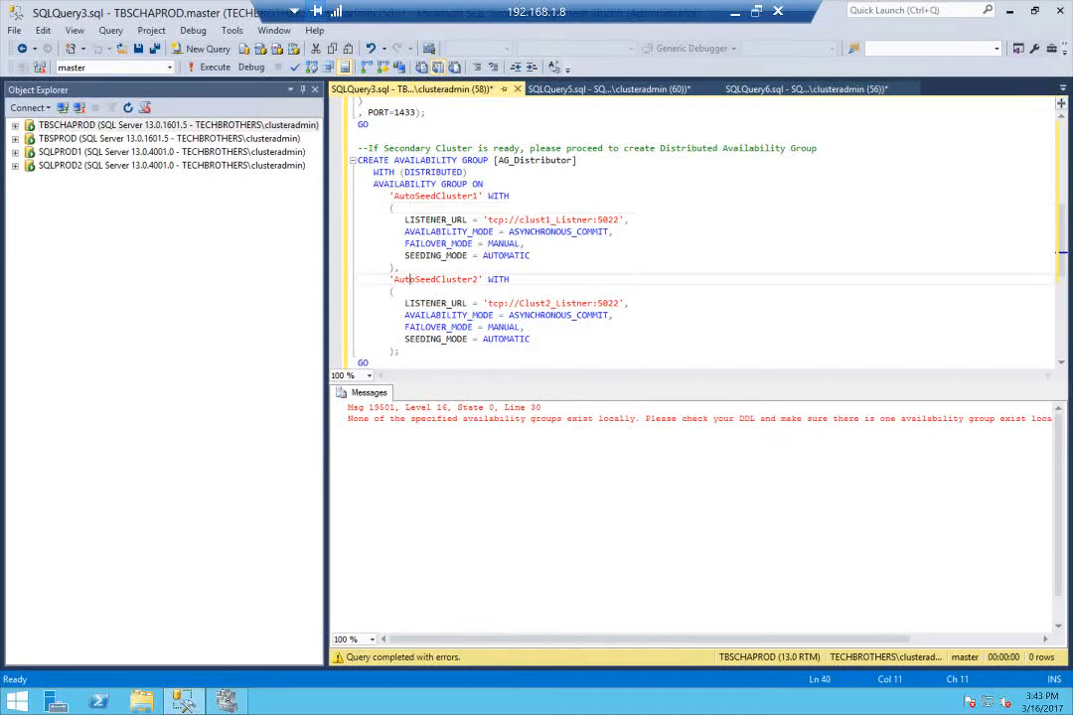
Match the first AG_Distributor entry to the TBSCHAPROD objects, naming the group AutoSeedAGCluster1 and its listener URL tcp://clus1_Listner:5022
click(15, 125)
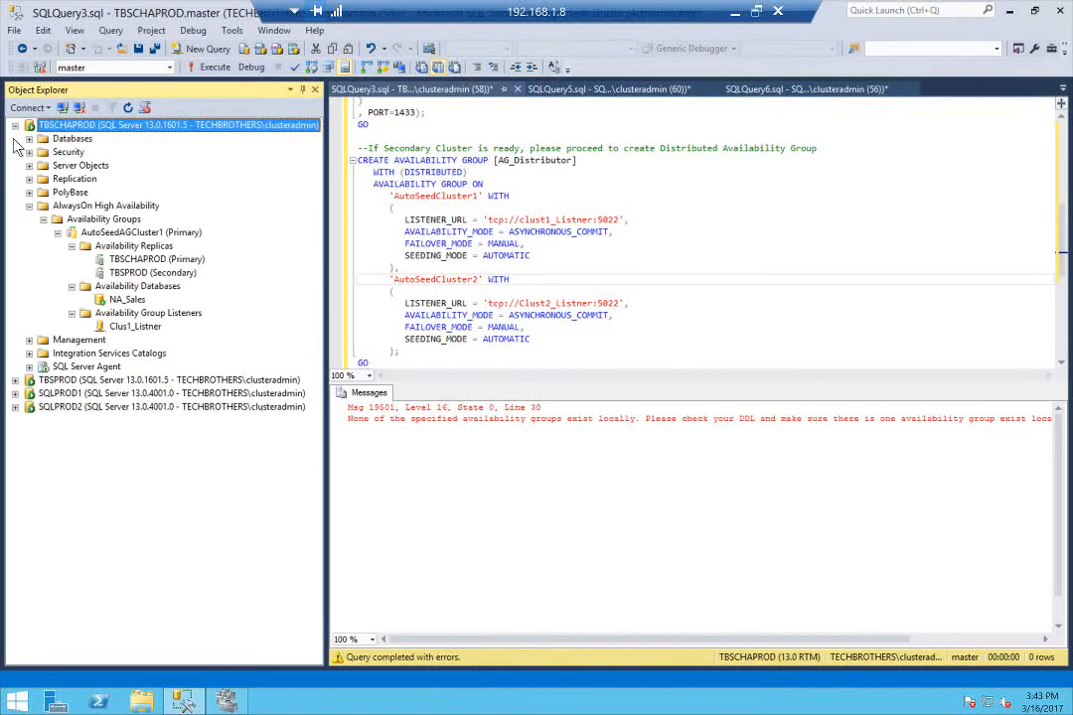
click(137, 233)
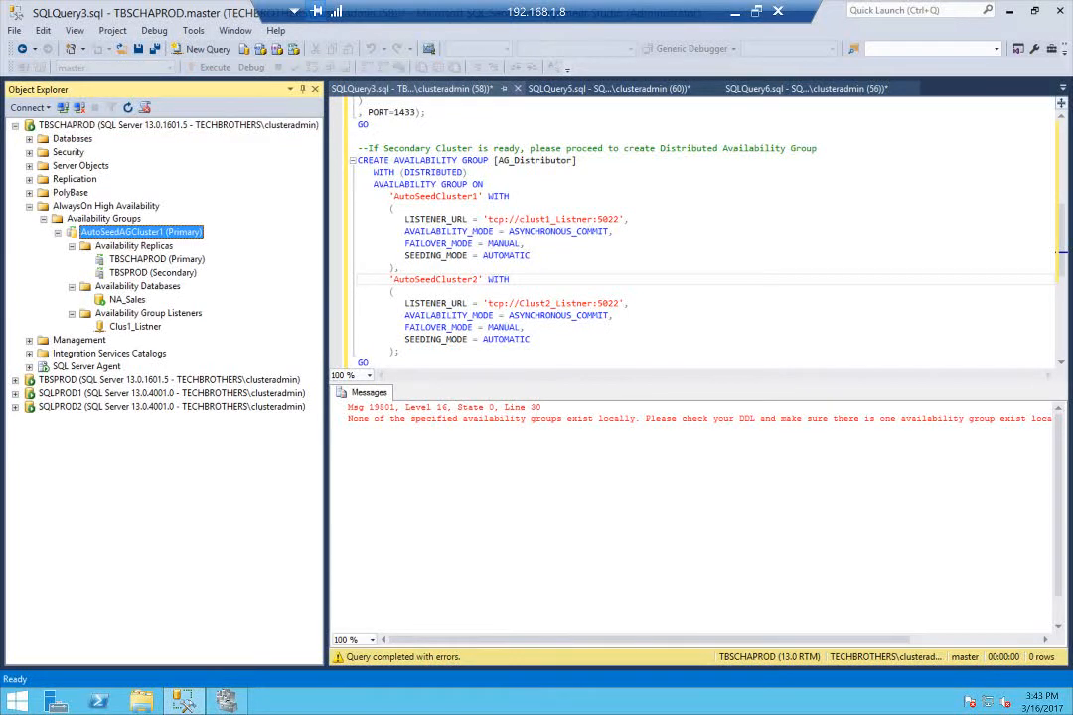
click(437, 196)
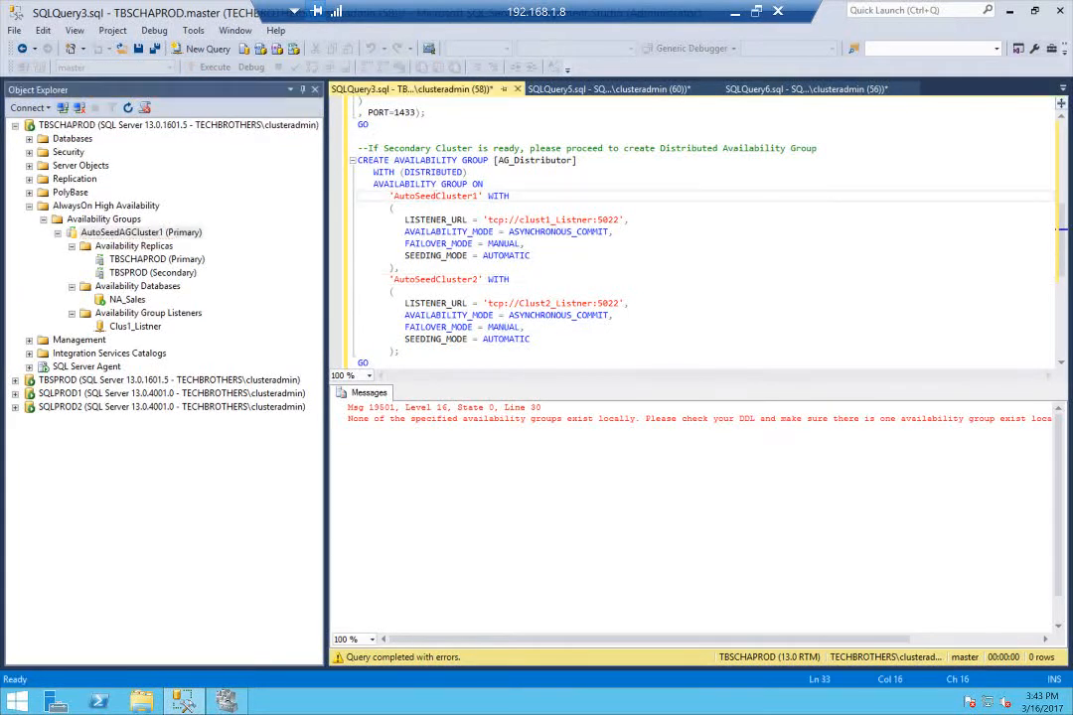
text(AG)
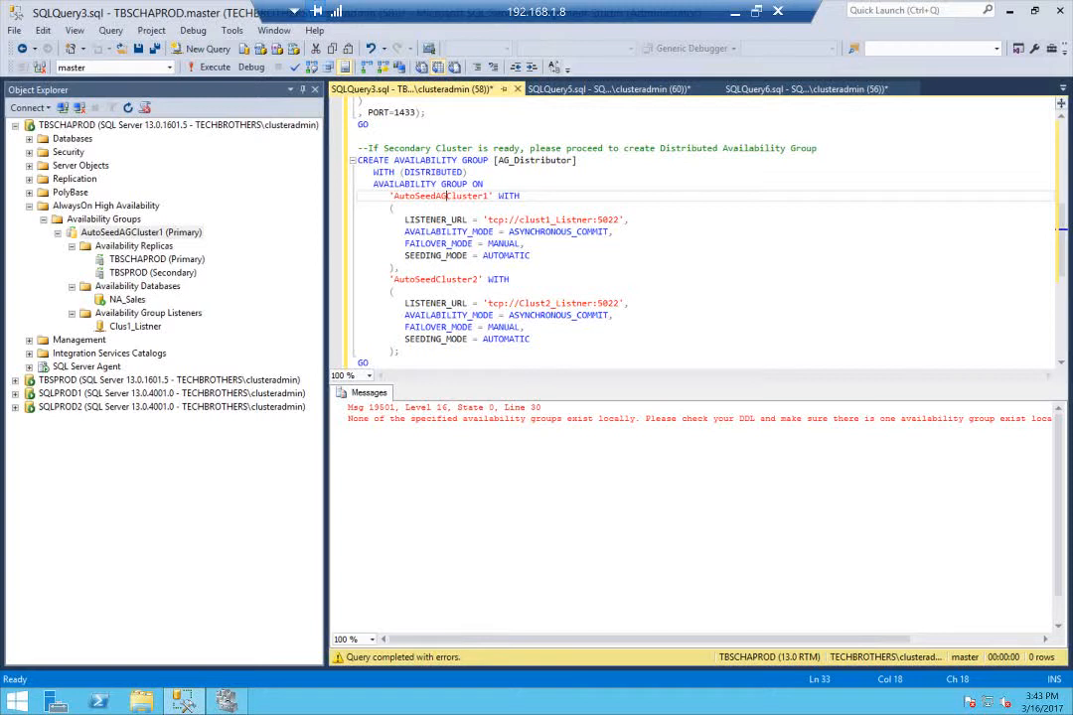
click(551, 219)
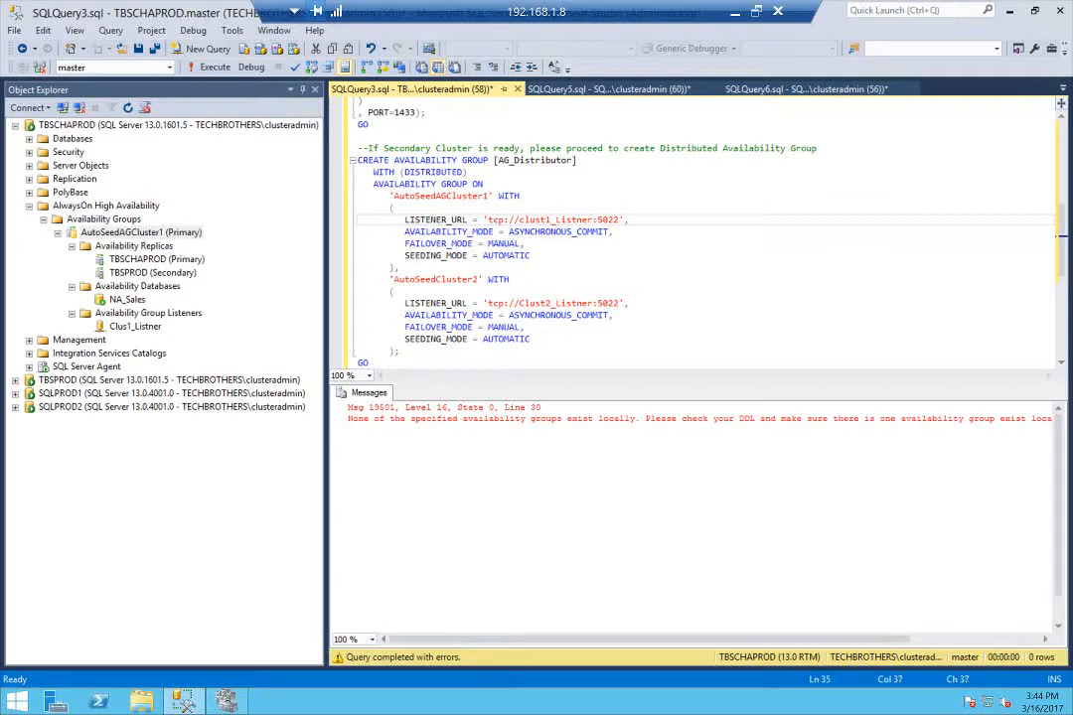
key(BackSpace)
Match the second AG_Distributor entry to the SQLPROD1 objects, naming the group AutoSeedAGCluster2 and its listener URL tcp://Clus2_Listner:5022
click(10, 338)
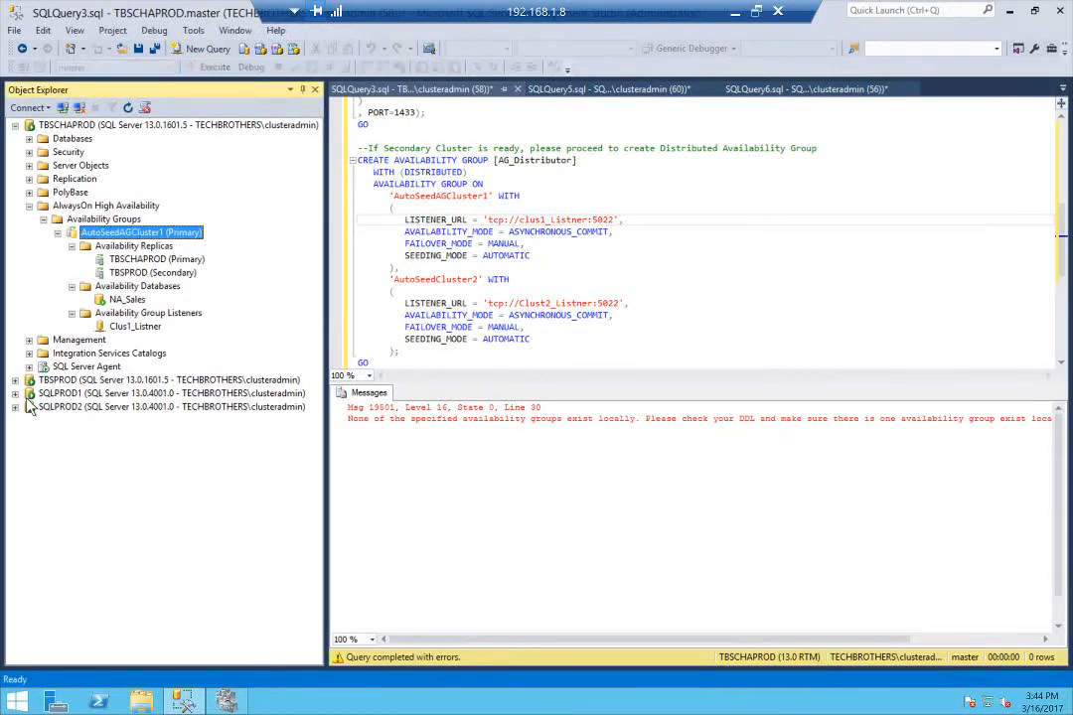
click(15, 393)
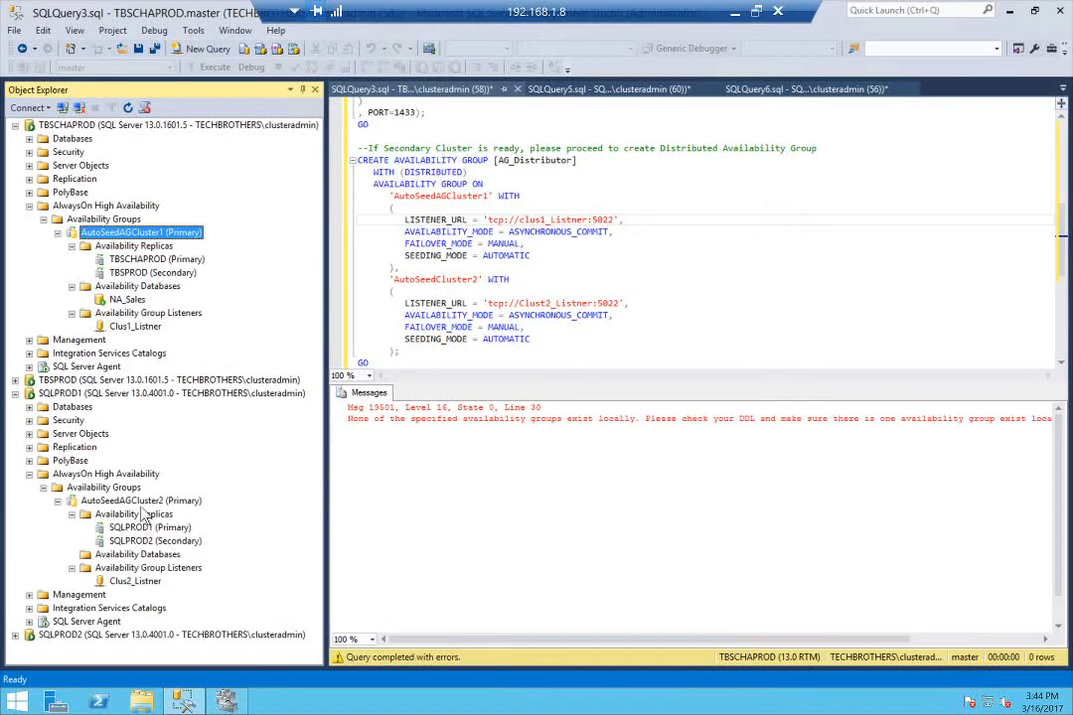
click(139, 501)
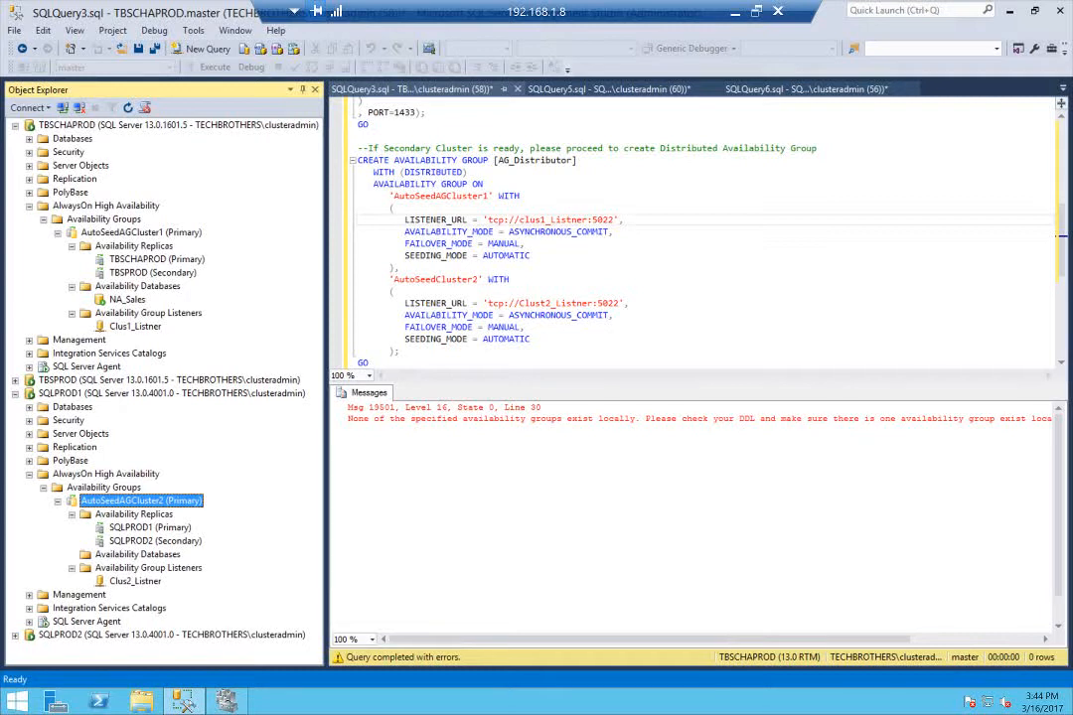
click(446, 279)
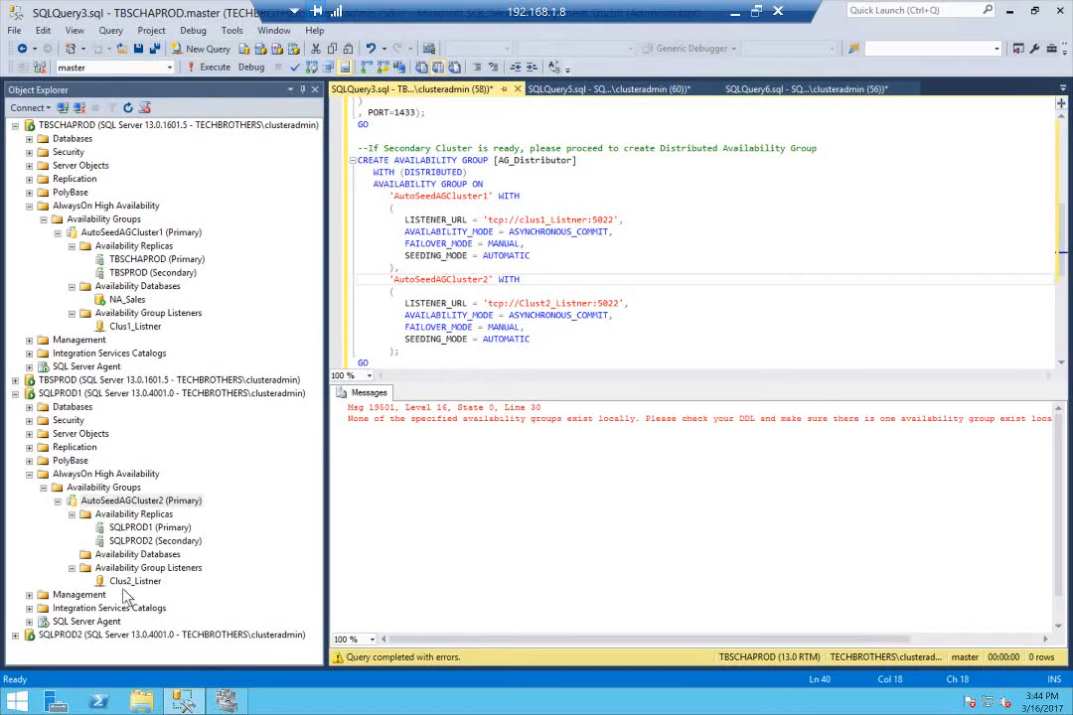
click(545, 303)
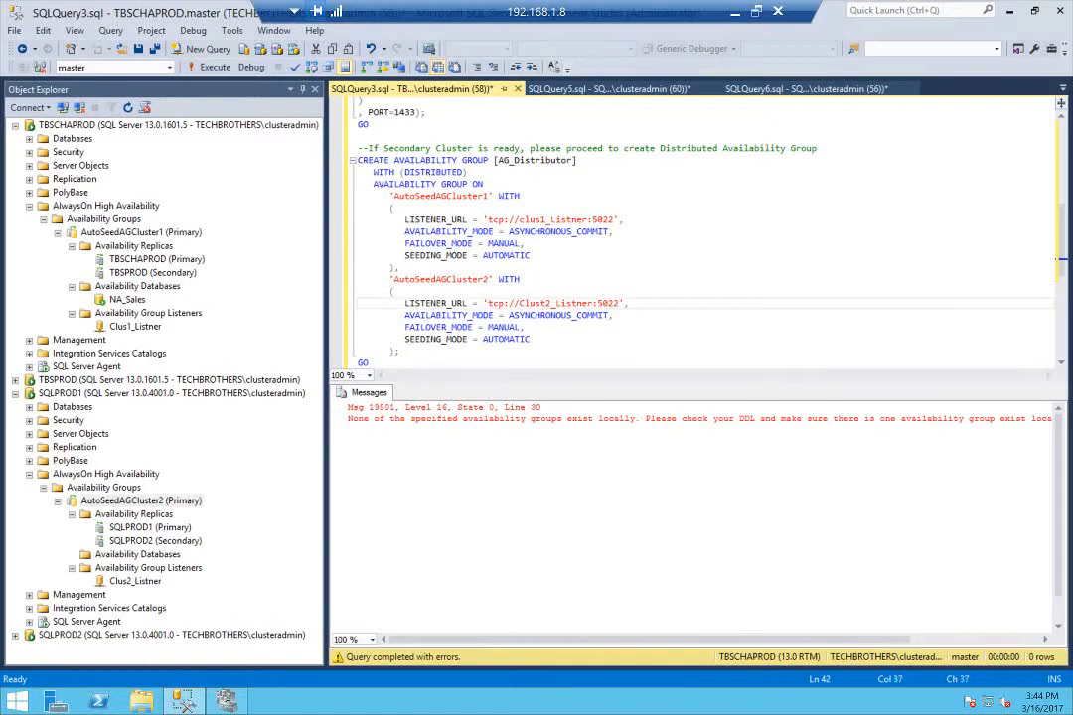
key(BackSpace)
Run the corrected CREATE AVAILABILITY GROUP AG_Distributor statement on TBSCHAPROD and refresh that server's availability groups
drag(360, 363, 360, 148)
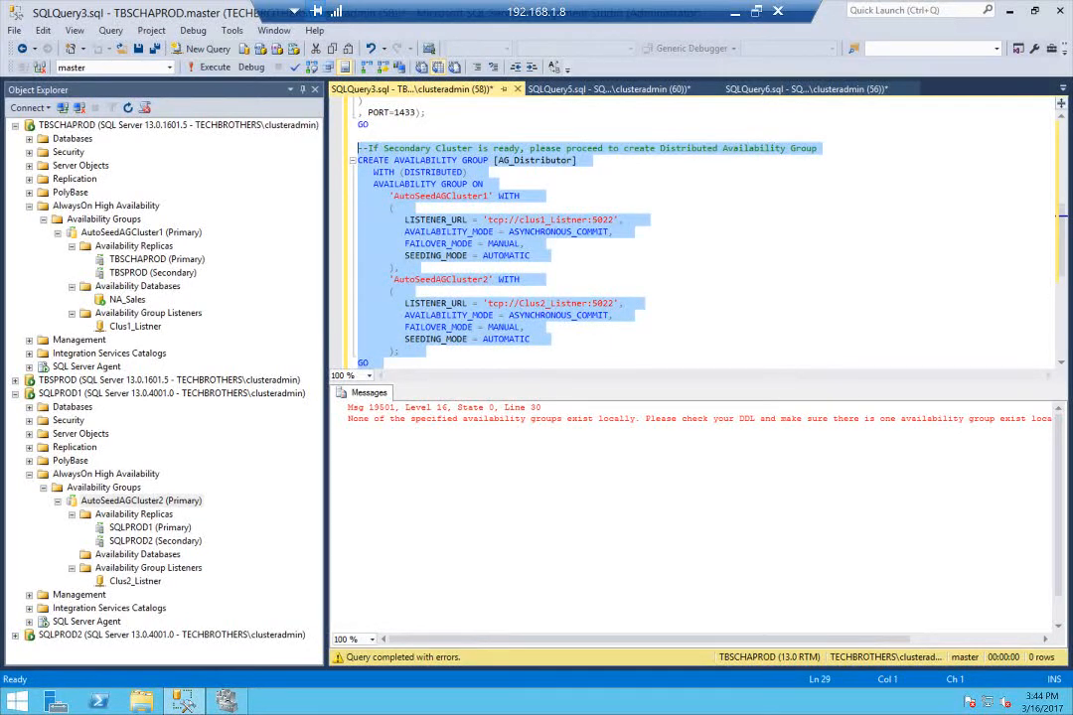
click(215, 68)
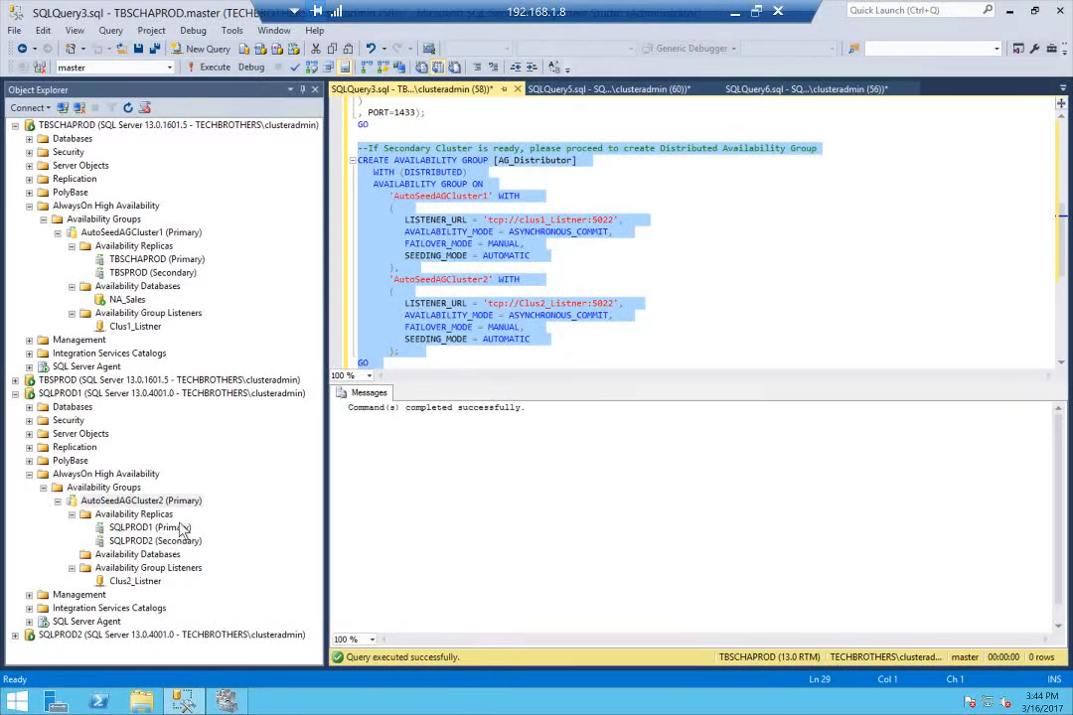
right_click(110, 220)
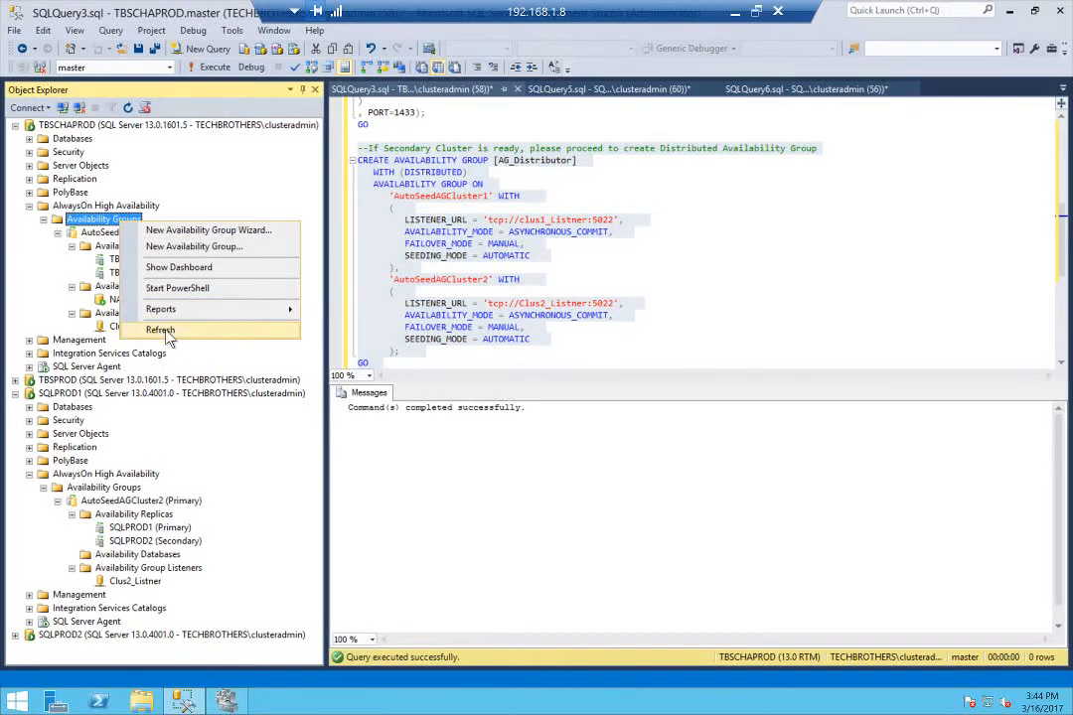
click(169, 330)
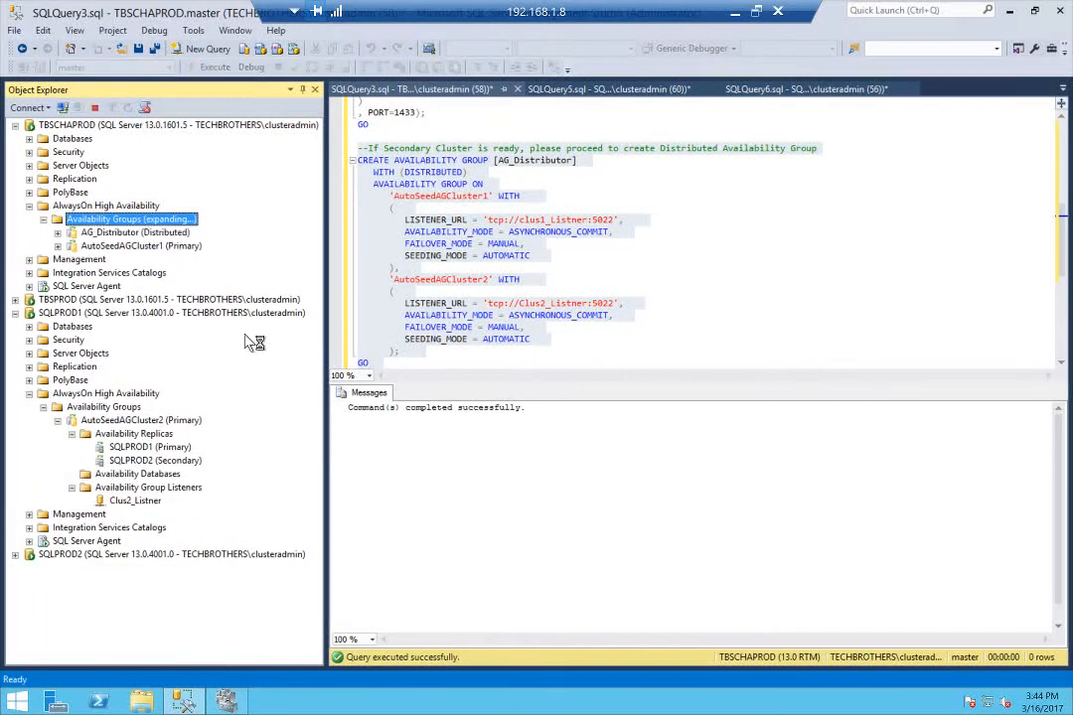
Examine the AG_Distributor group and its availability replicas on TBSCHAPROD, along with the closing instruction in SQLQuery3.sql
click(139, 248)
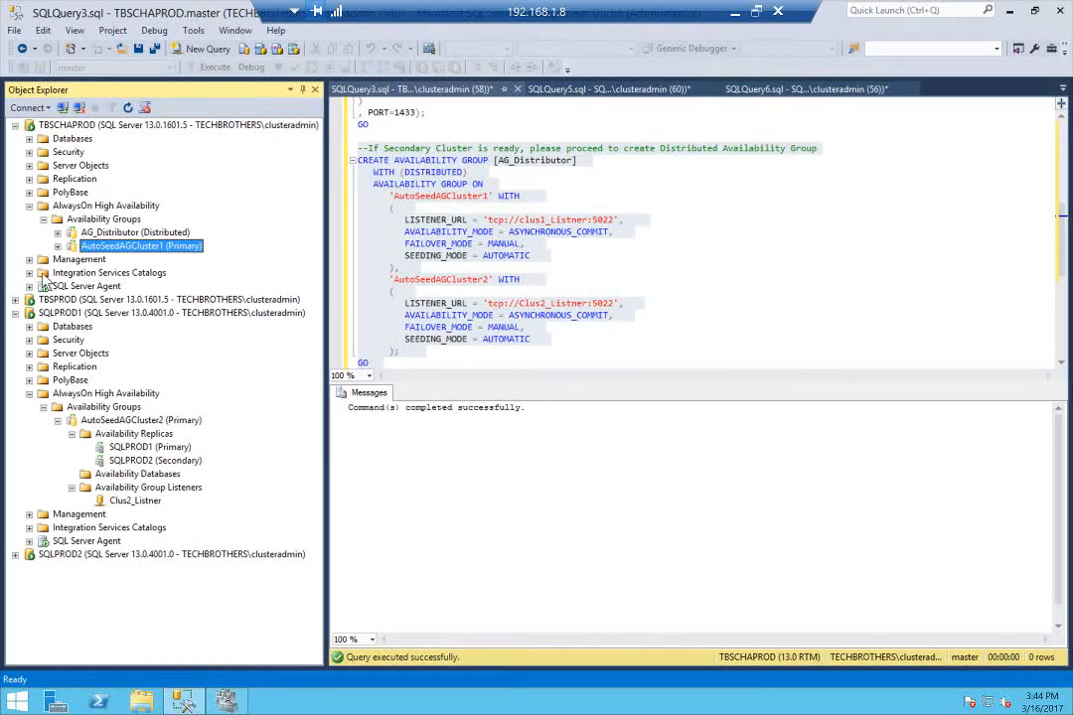
click(114, 232)
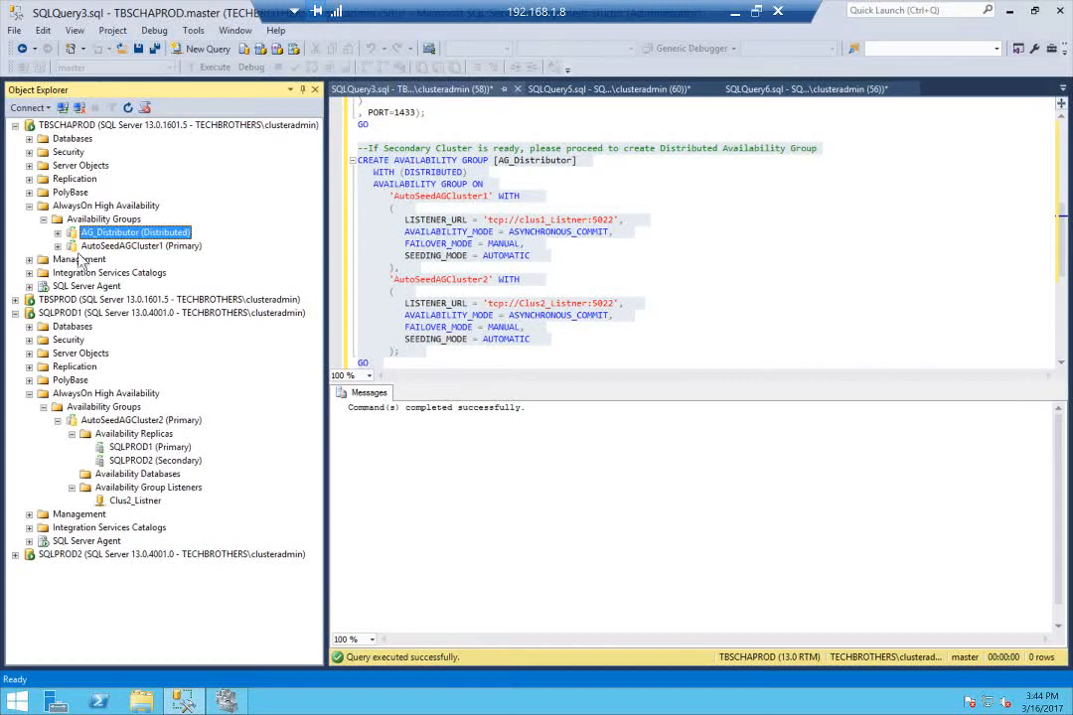
click(542, 328)
scroll(695, 238, down, 3)
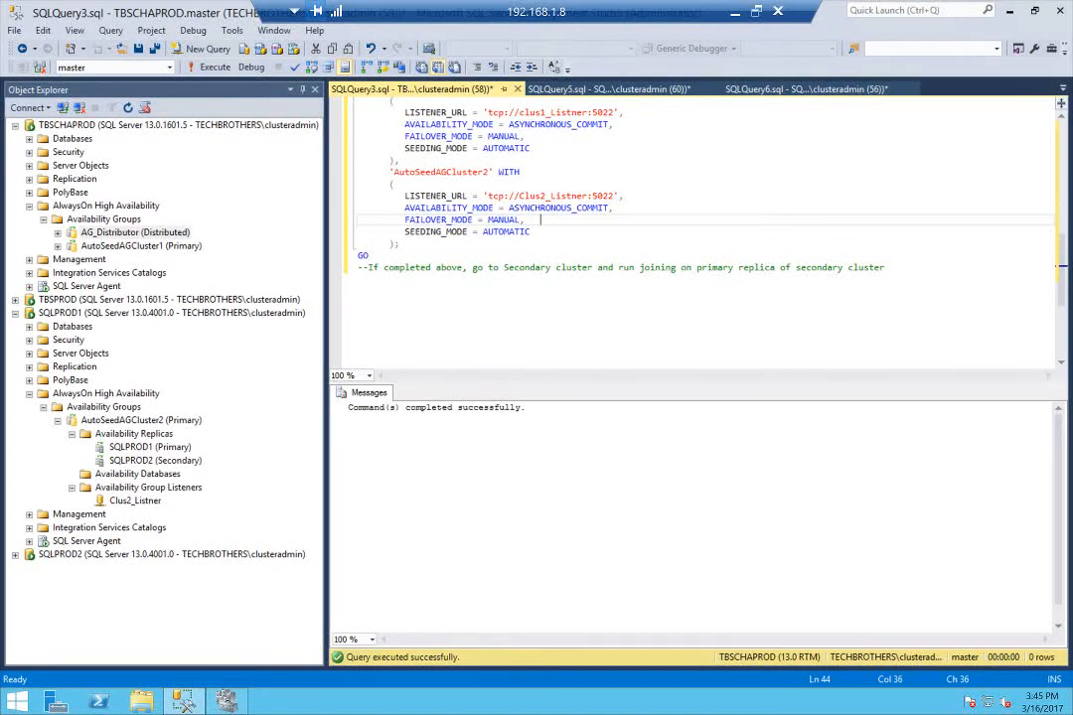
click(59, 234)
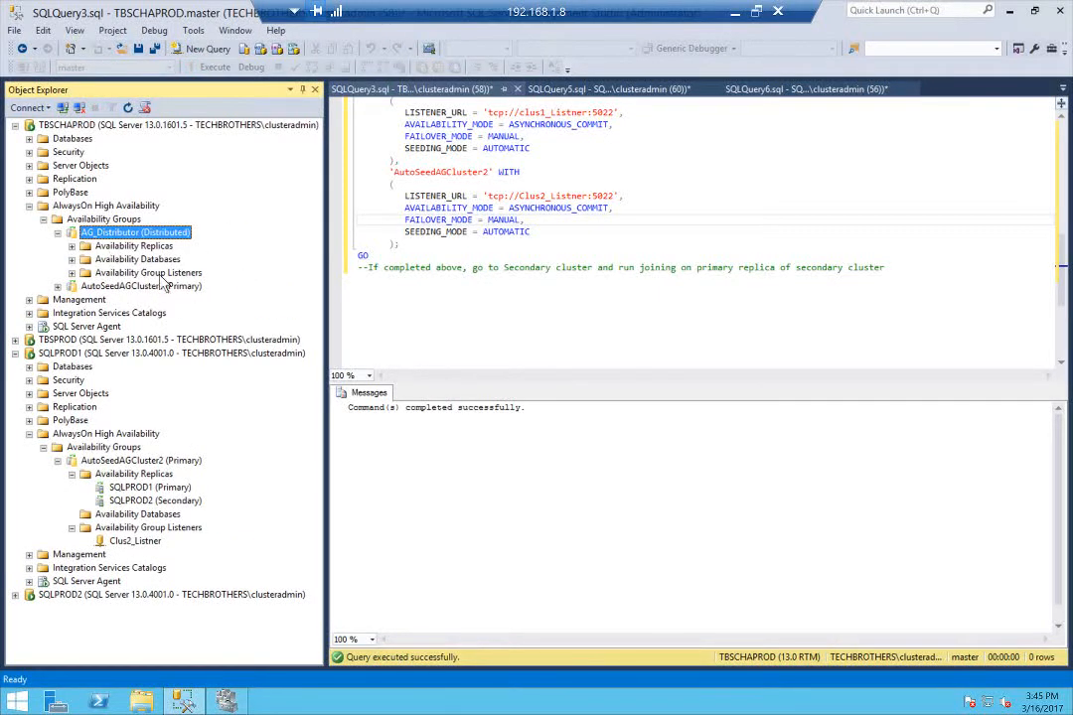
click(71, 246)
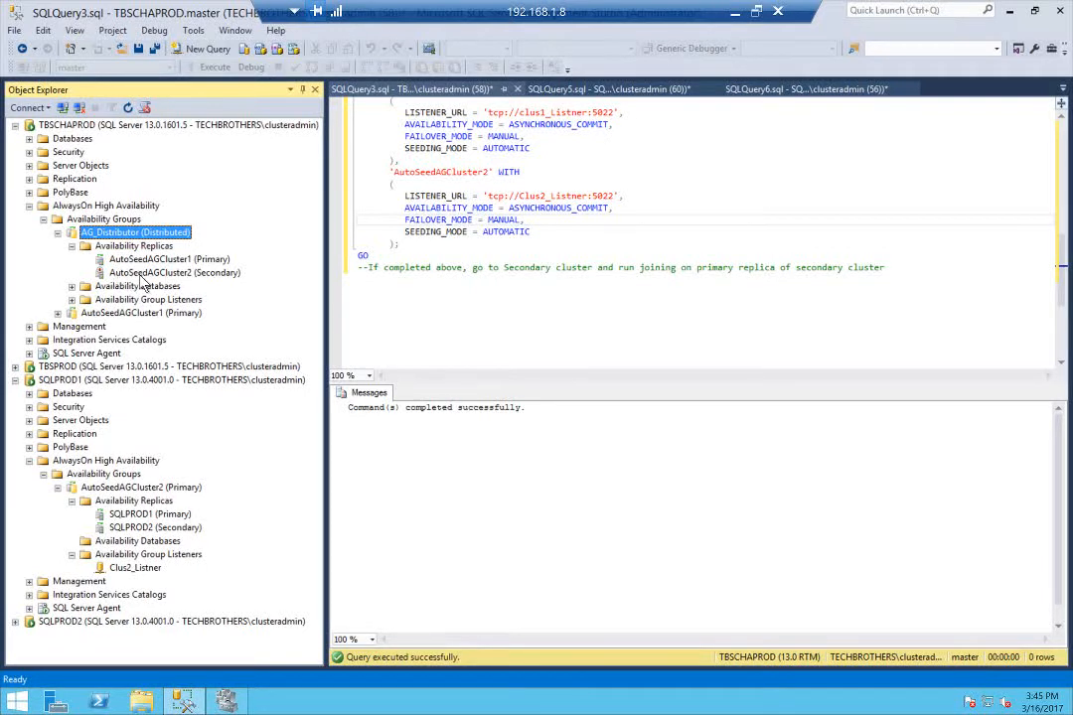
In SQLQuery5.sql on SQLPROD1, correct the AG_Distributor JOIN statement to AutoSeedAGCluster1 with tcp://clus1_Listner:5022 and AutoSeedAGCluster2 with tcp://Clus2_Listner:5022
click(79, 381)
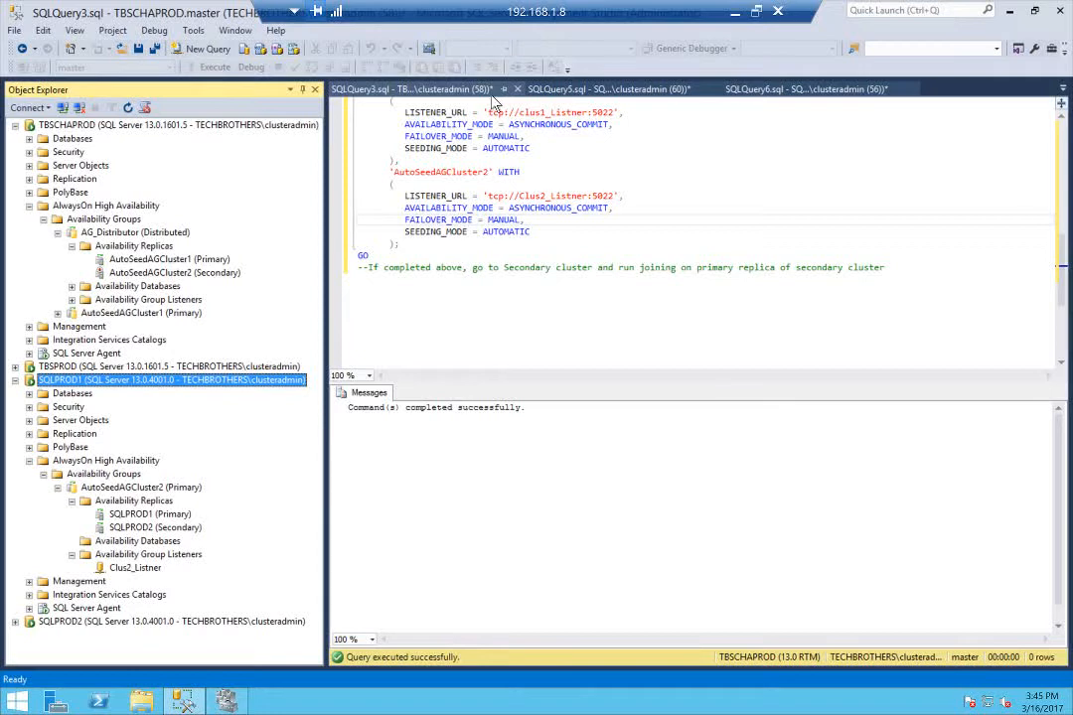
click(1063, 89)
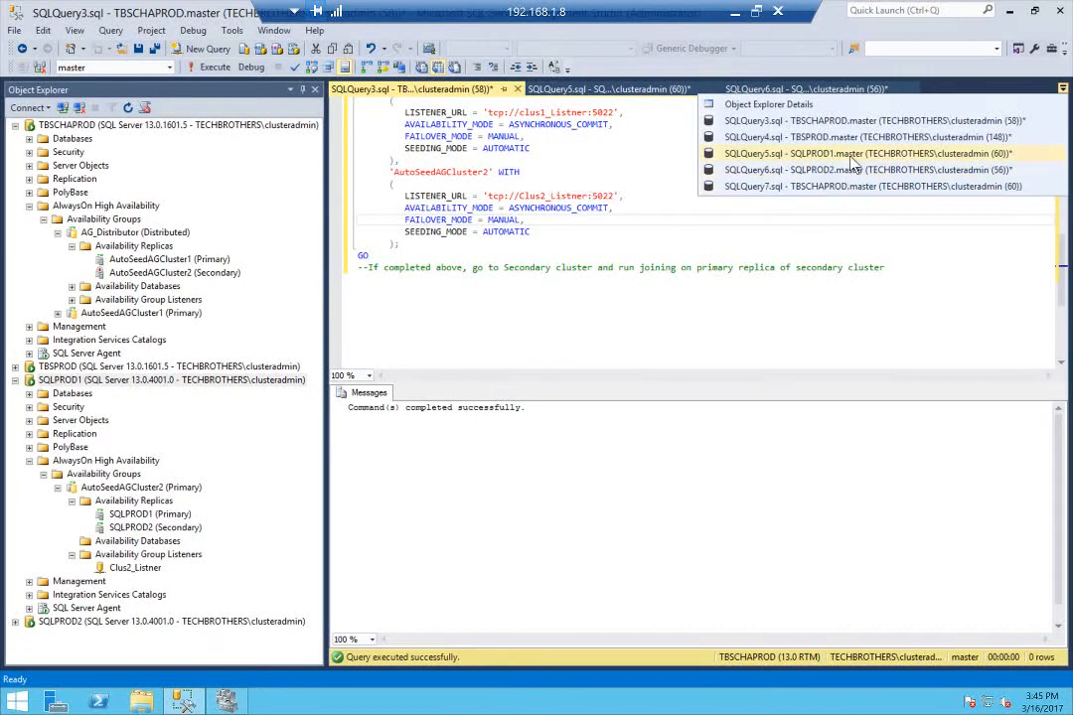
click(795, 154)
click(364, 294)
scroll(695, 294, down, 1)
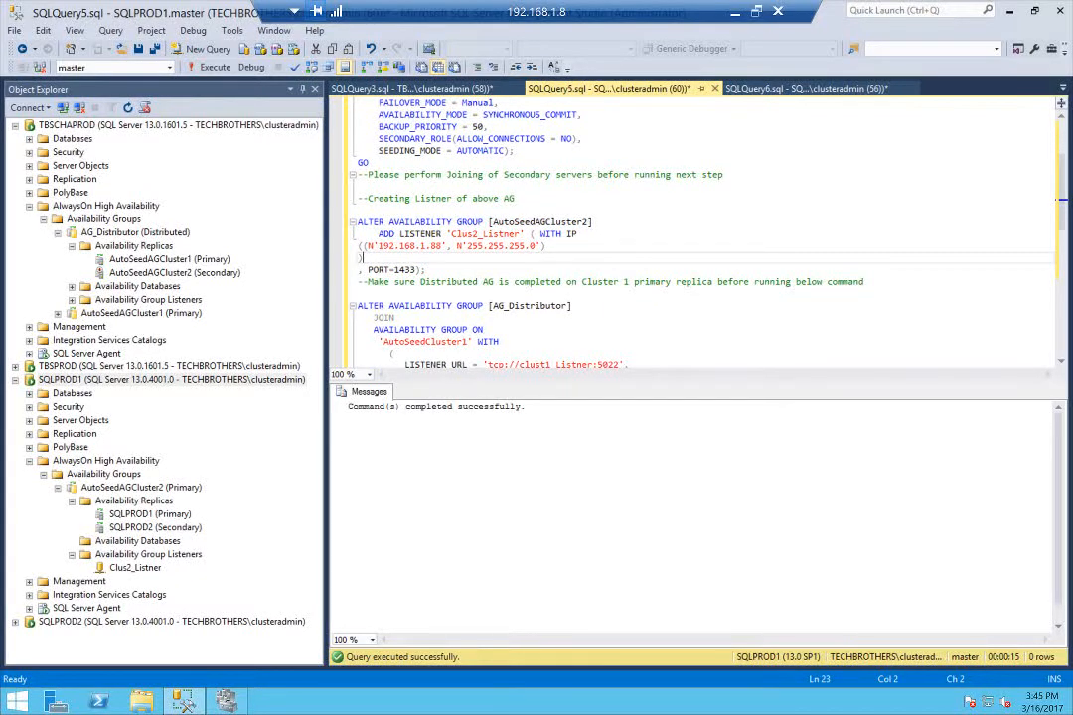
scroll(695, 228, down, 2)
scroll(696, 229, down, 2)
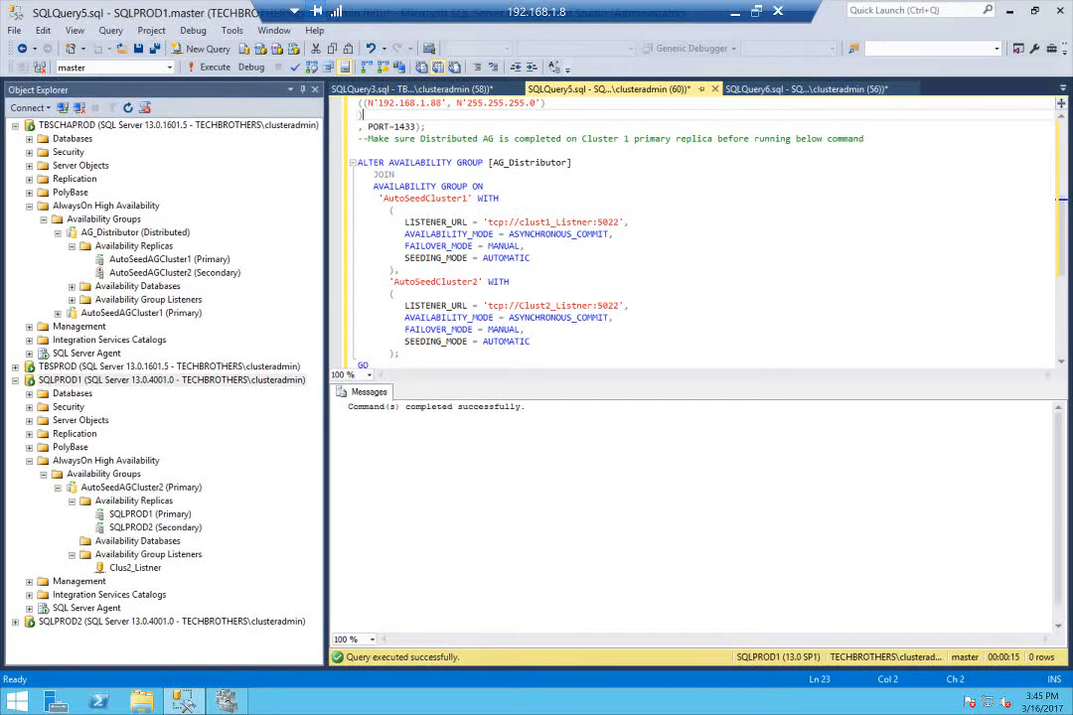
click(426, 198)
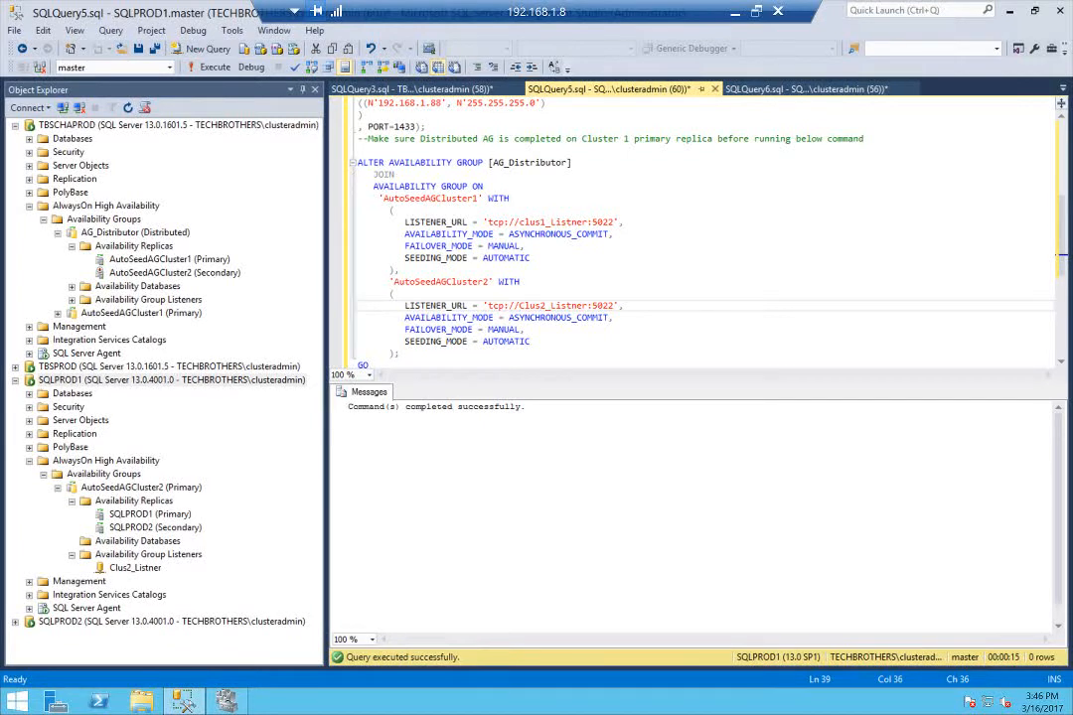
Run the ALTER AVAILABILITY GROUP AG_Distributor JOIN statement on SQLPROD1 and refresh the group's availability replicas on TBSCHAPROD
drag(357, 162, 359, 364)
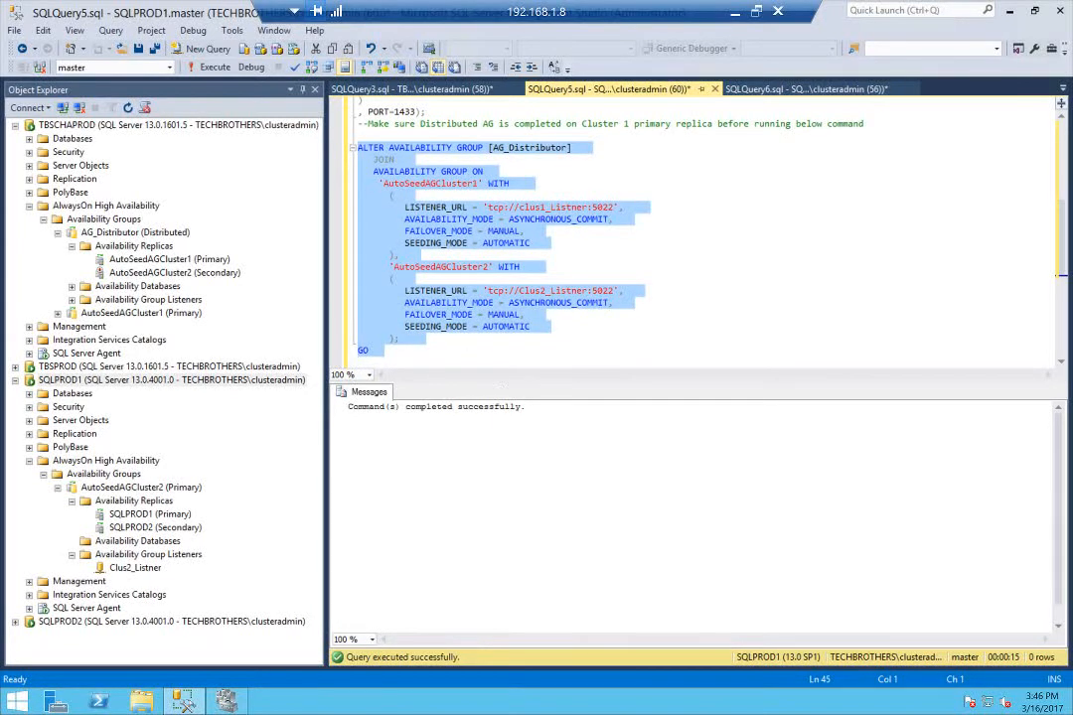
click(191, 64)
right_click(137, 246)
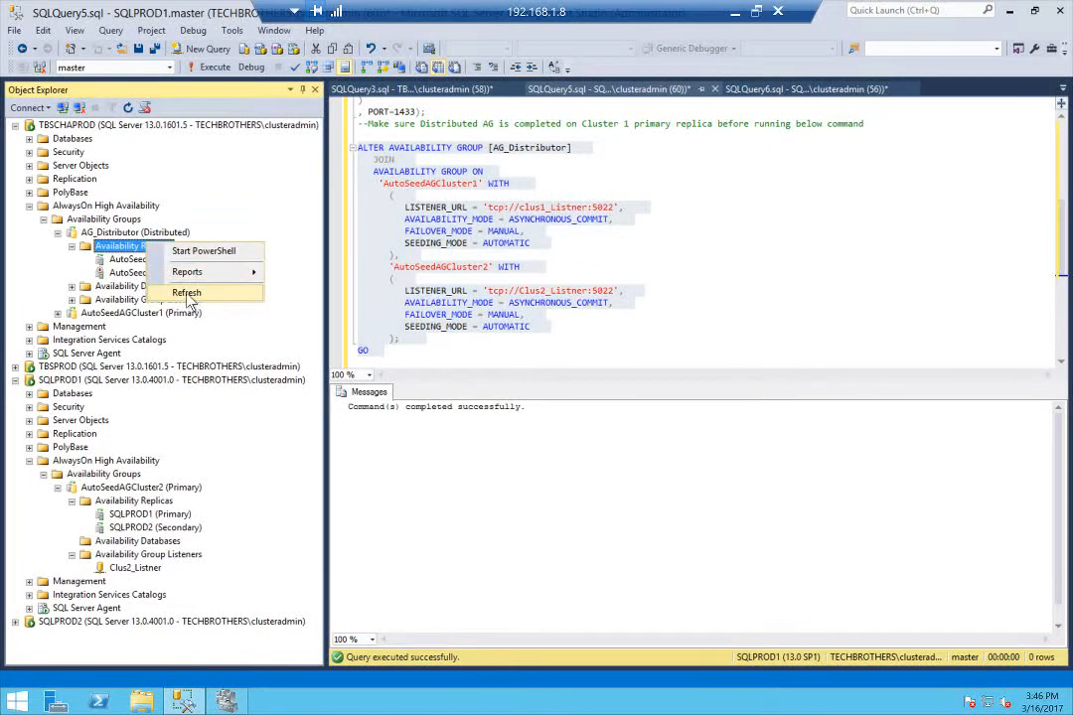
click(186, 293)
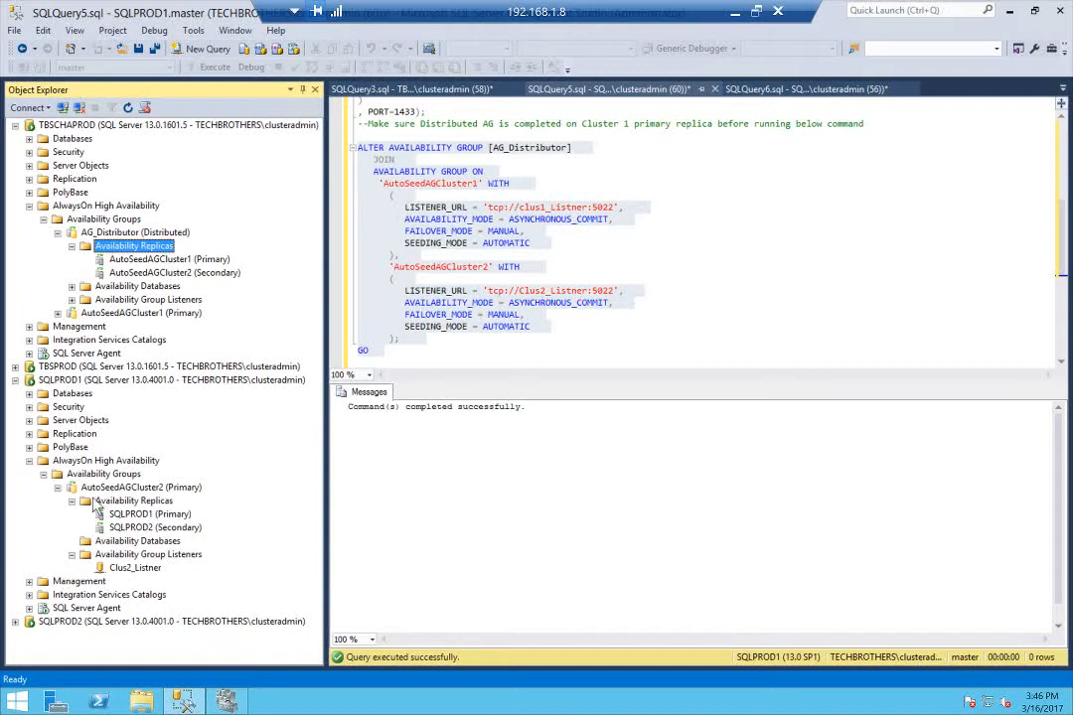
Collapse AG_Distributor on TBSCHAPROD and inspect the NA_Sales database among the availability databases of AutoSeedAGCluster1
click(43, 474)
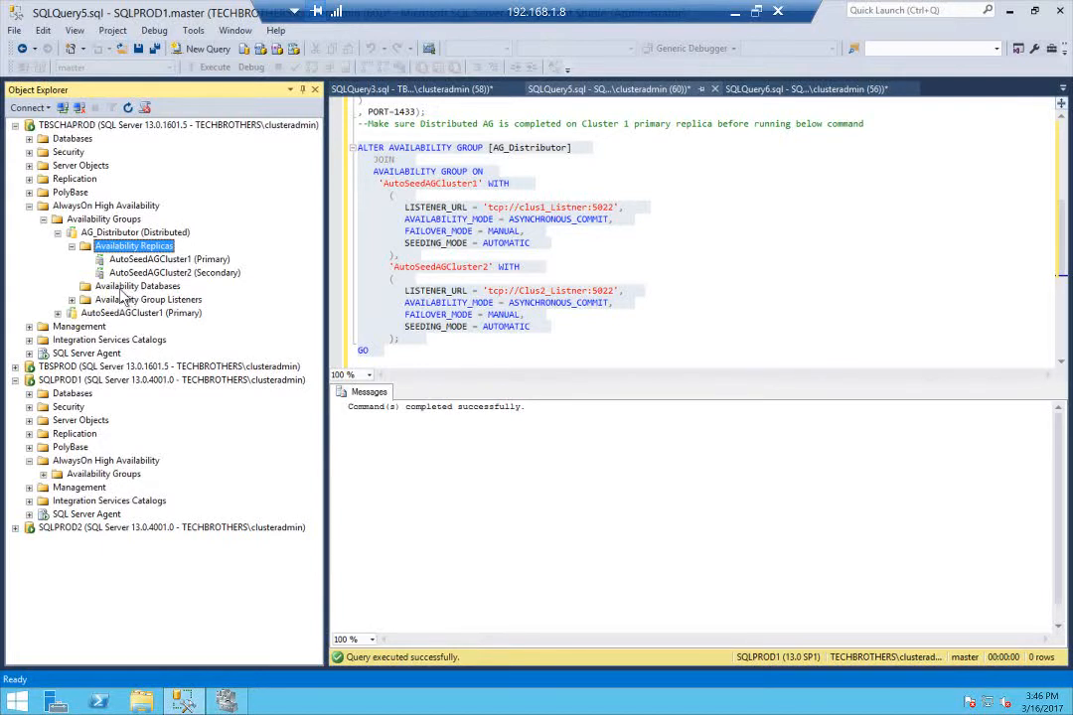
click(73, 247)
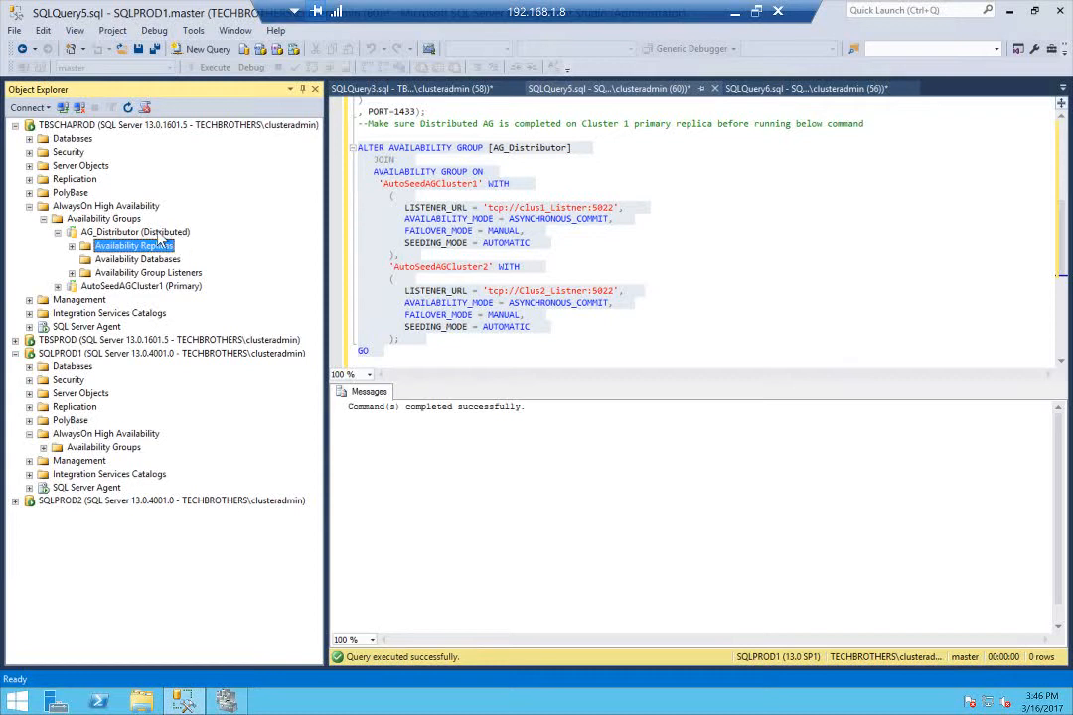
click(56, 231)
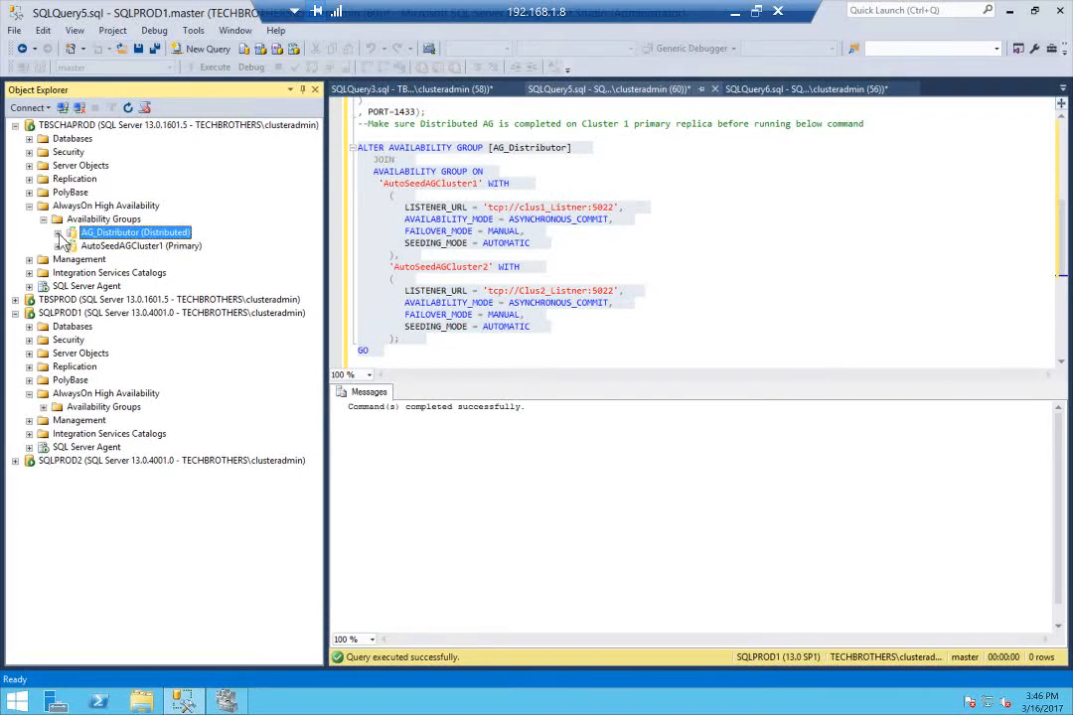
click(141, 247)
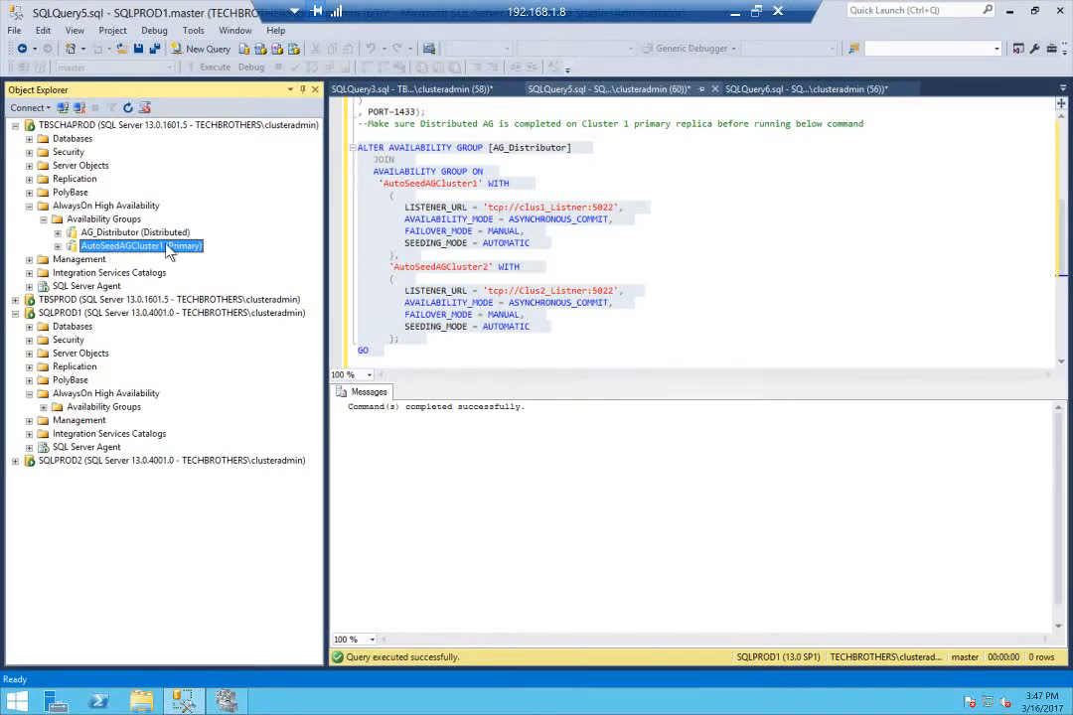
click(58, 246)
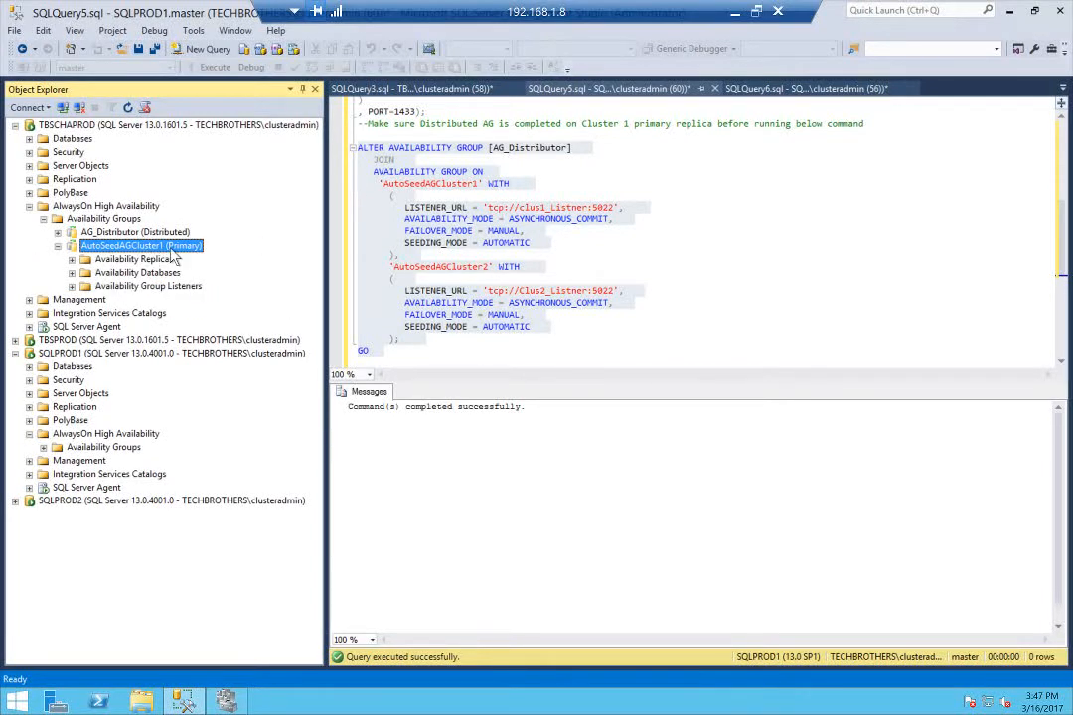
click(72, 272)
click(124, 287)
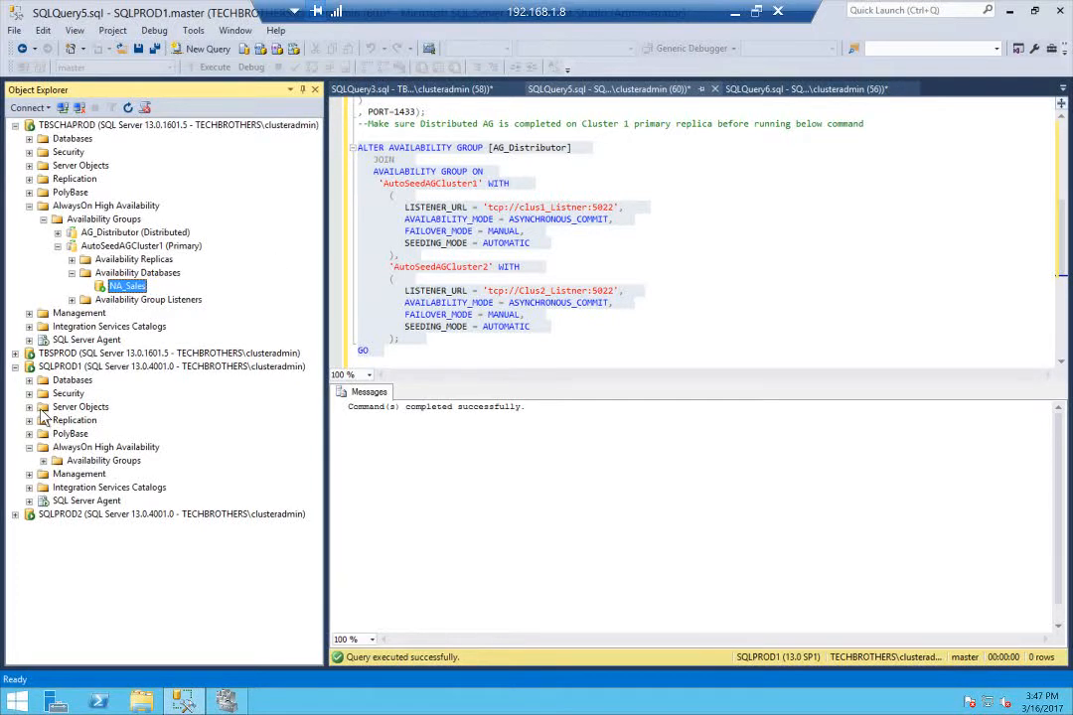
Refresh the availability groups on SQLPROD1 and check the availability databases of AutoSeedAGCluster2
right_click(100, 461)
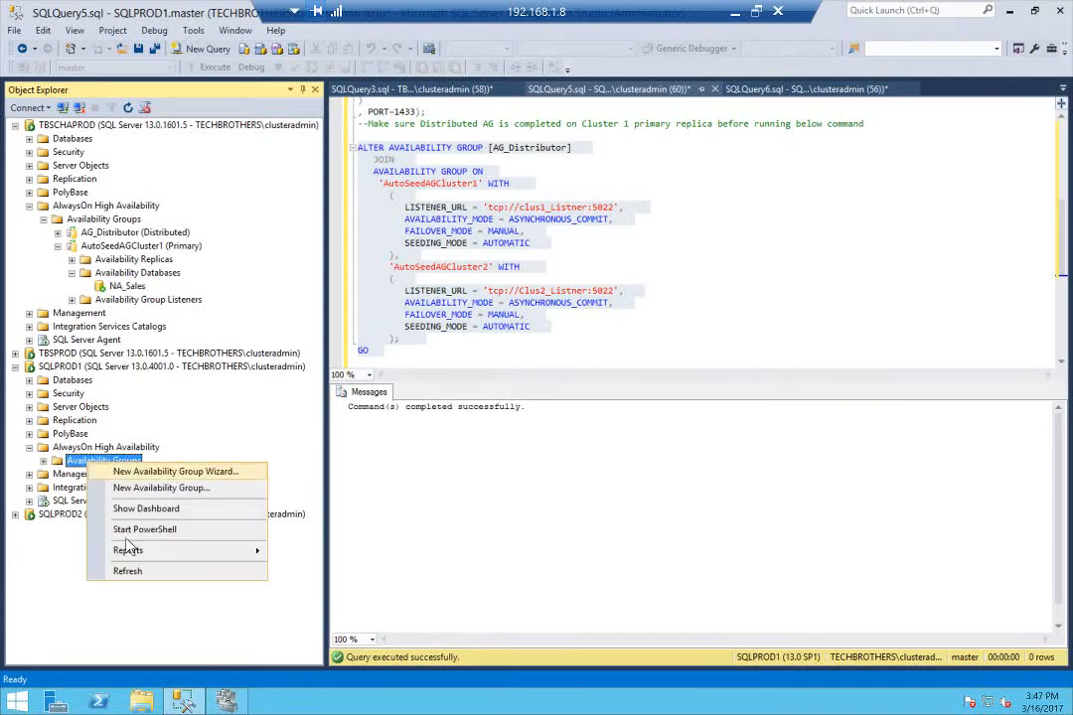
click(117, 571)
click(43, 461)
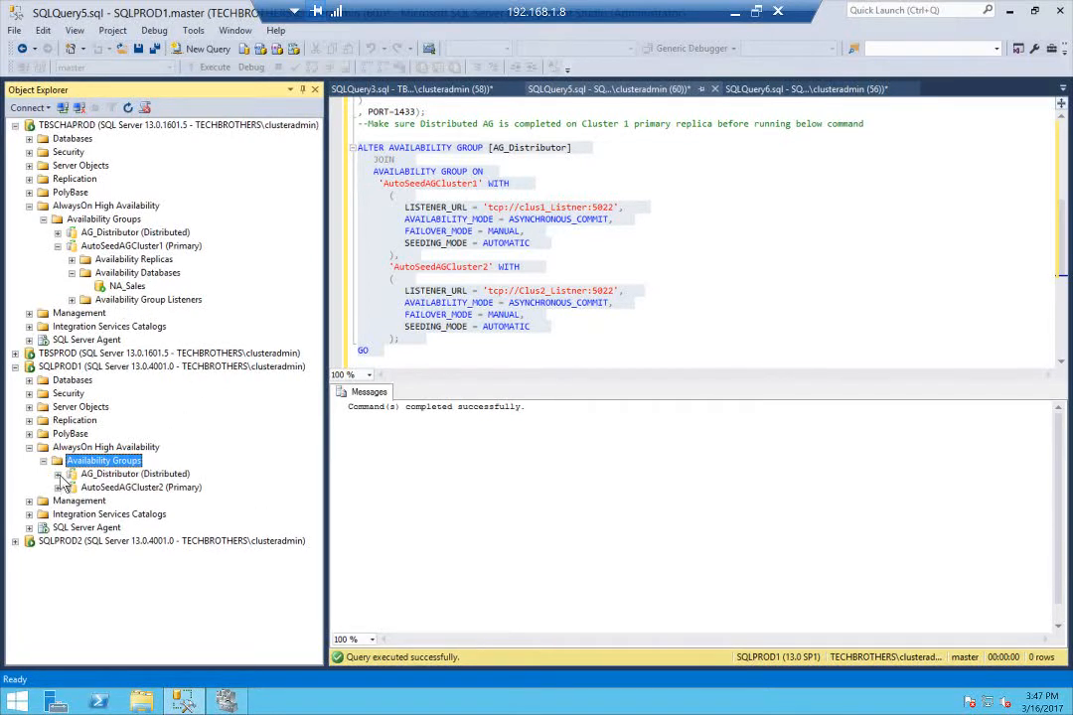
click(58, 488)
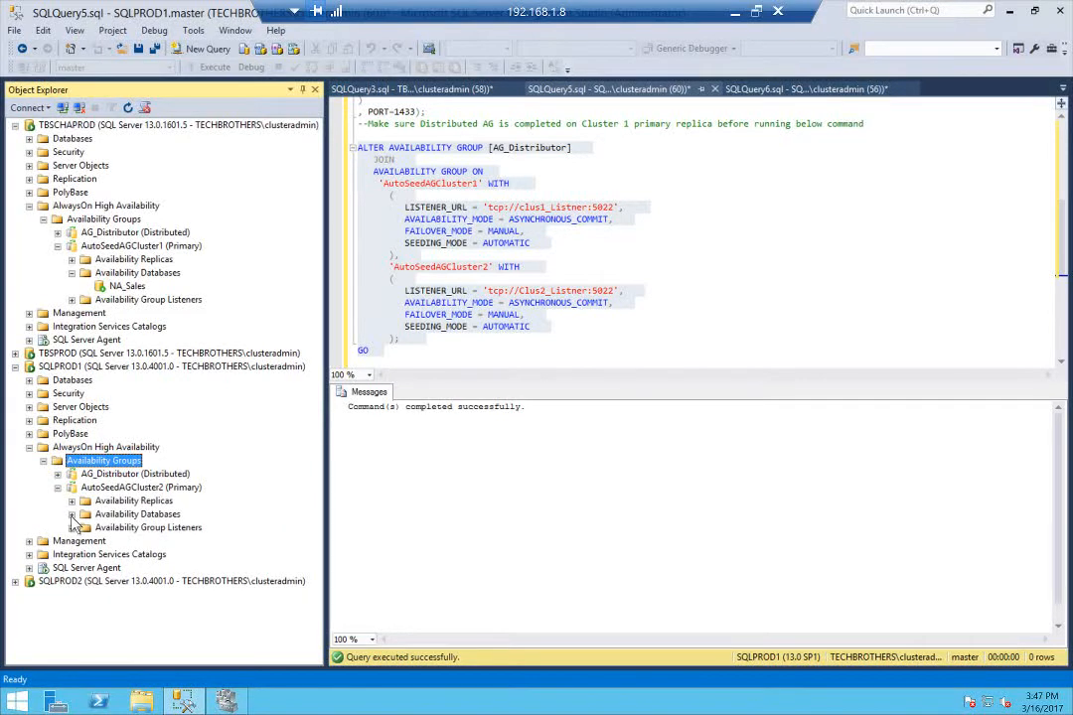
click(72, 514)
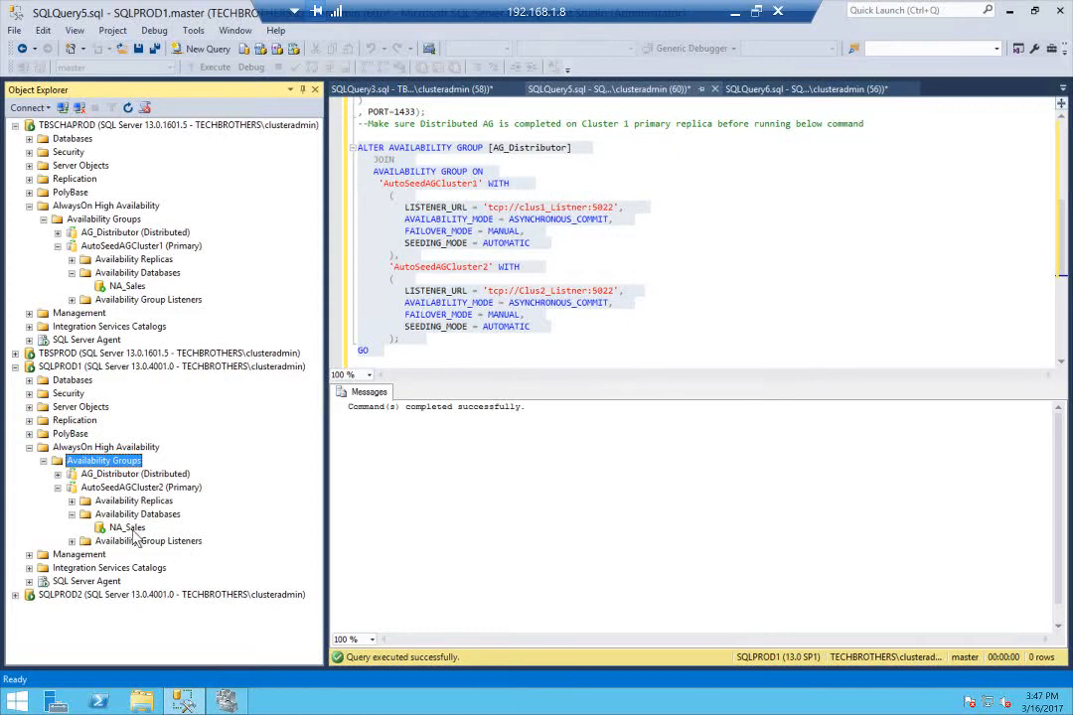
Refresh the Databases list on SQLPROD1 to check for NA_Sales, and collapse TBSCHAPROD's AlwaysOn High Availability node
click(29, 380)
right_click(85, 380)
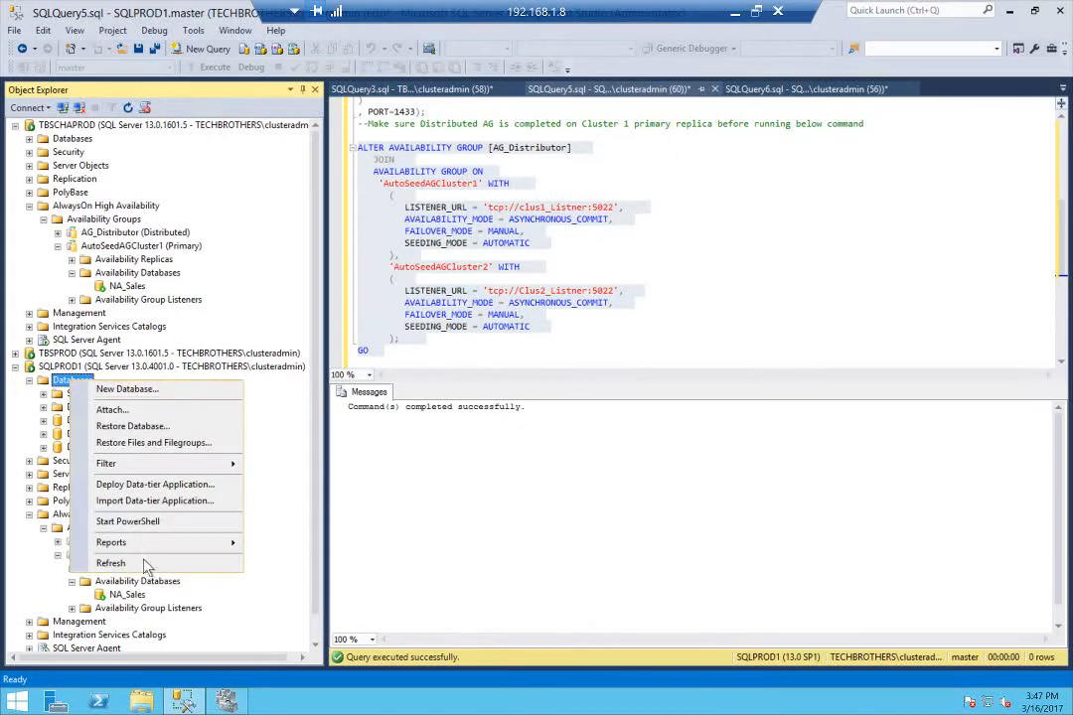
click(133, 565)
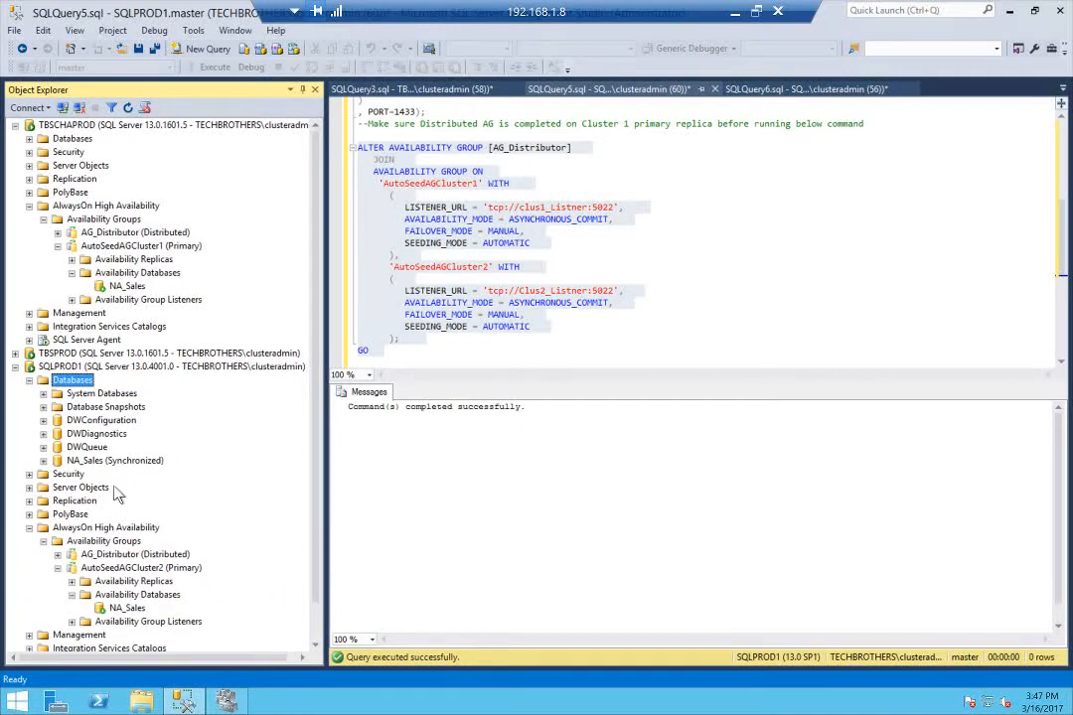
click(43, 206)
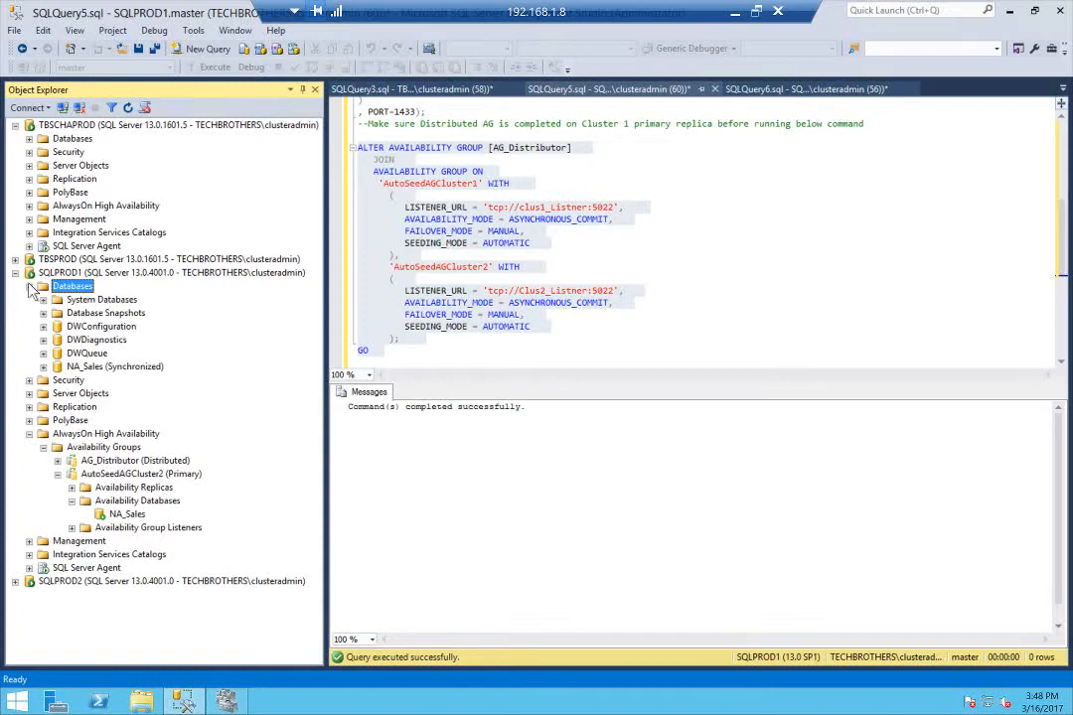
Collapse SQLPROD1, refresh the Databases list on TBSPROD and check the state of NA_Sales there
click(15, 273)
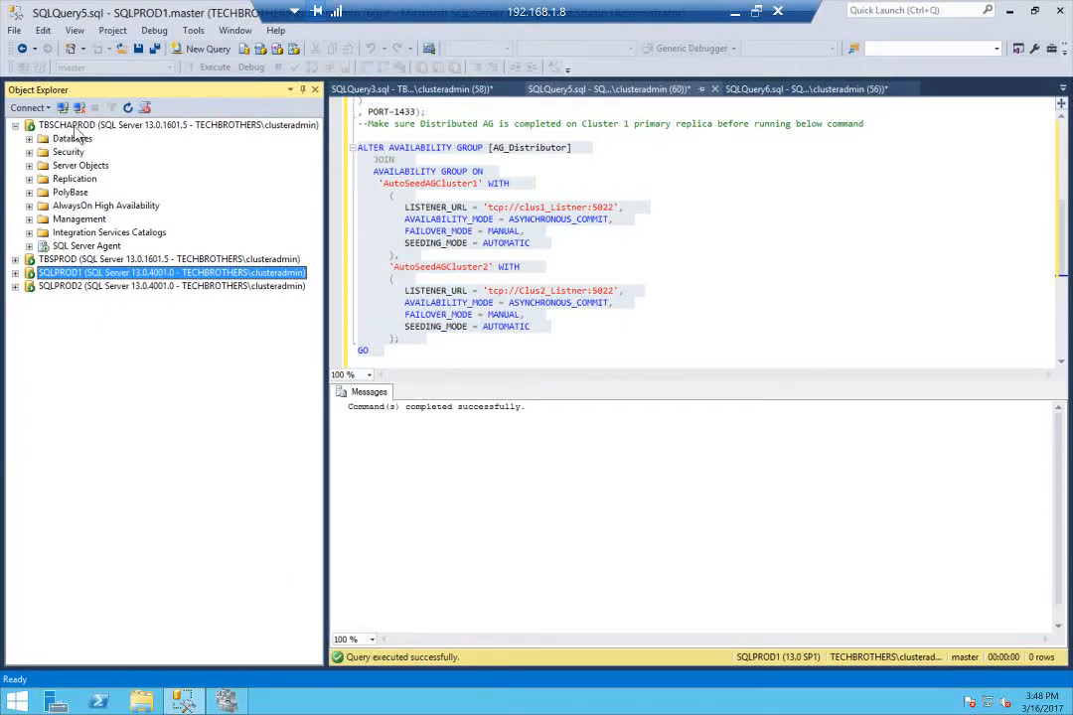
click(51, 126)
click(15, 259)
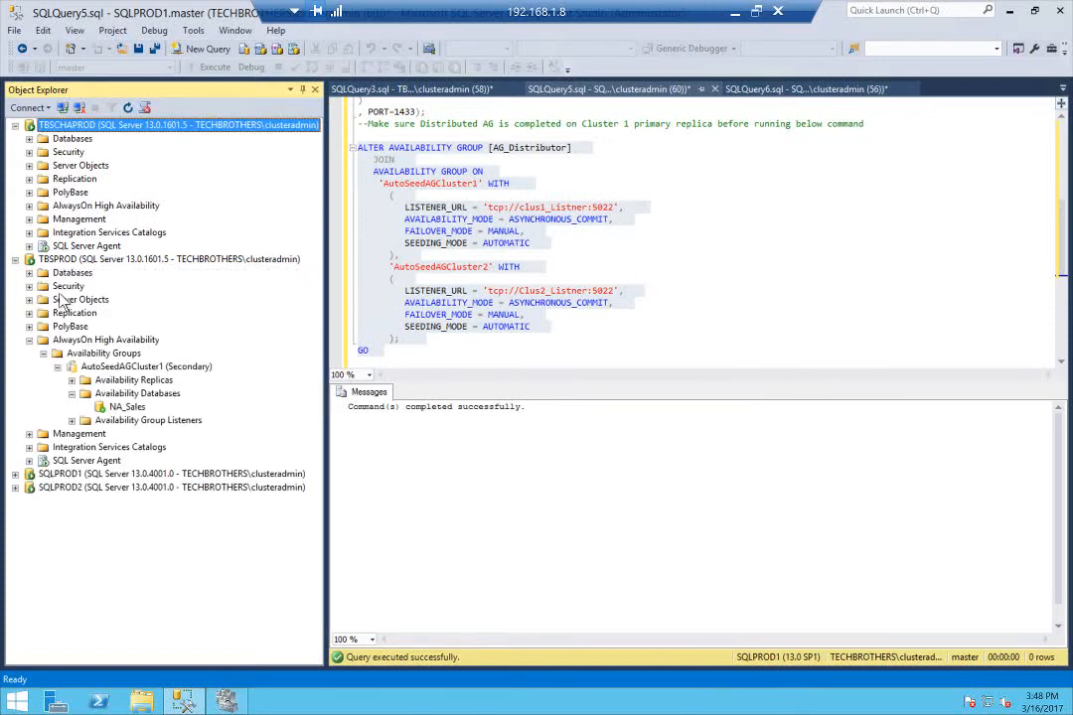
right_click(148, 397)
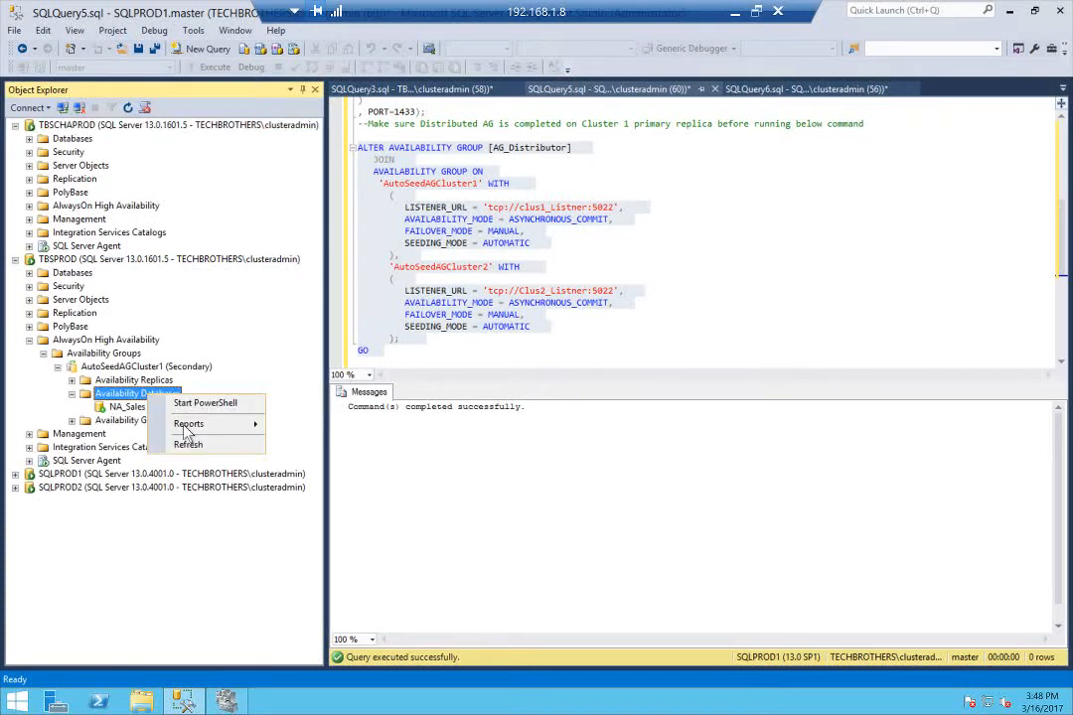
click(28, 272)
right_click(72, 272)
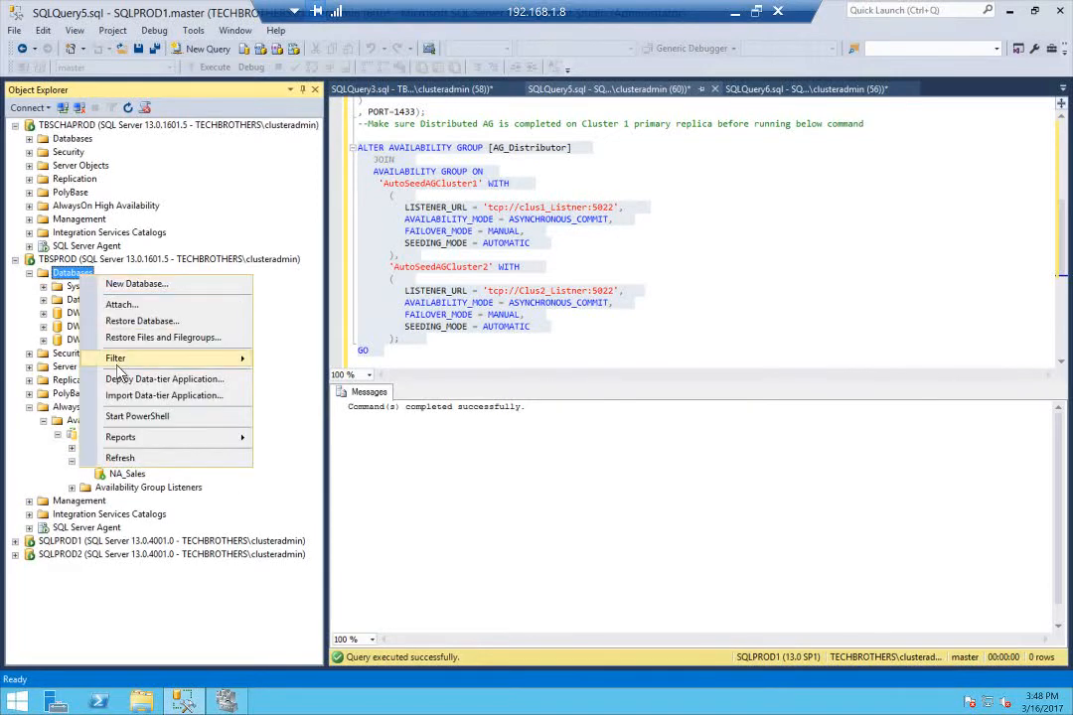
click(119, 459)
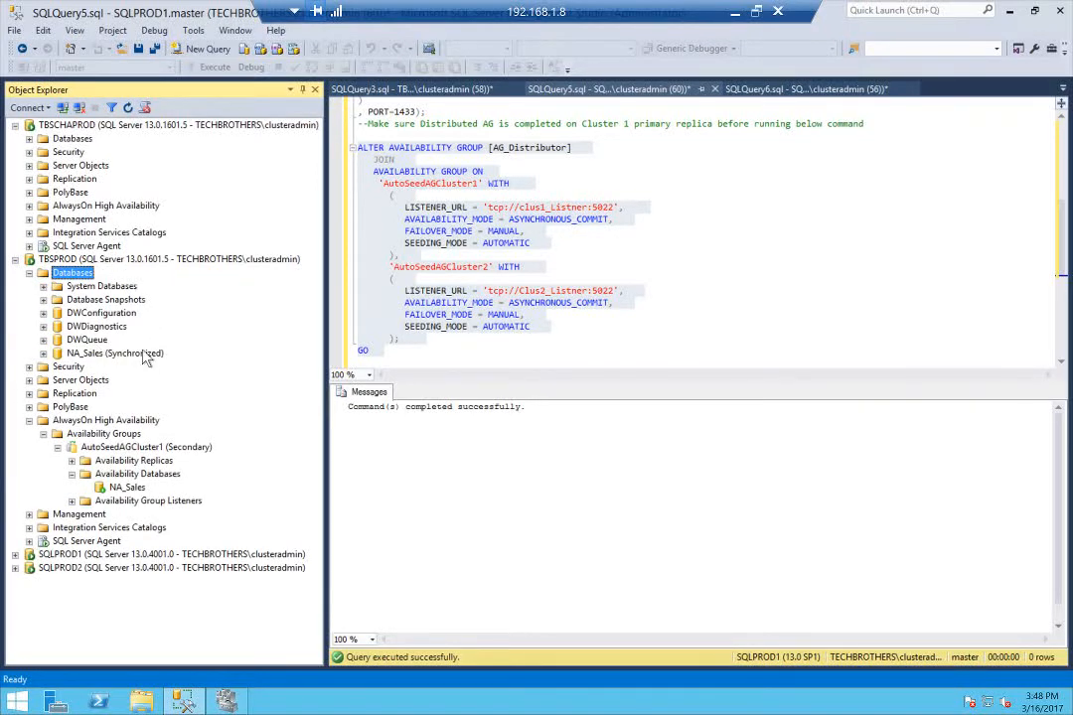
click(144, 355)
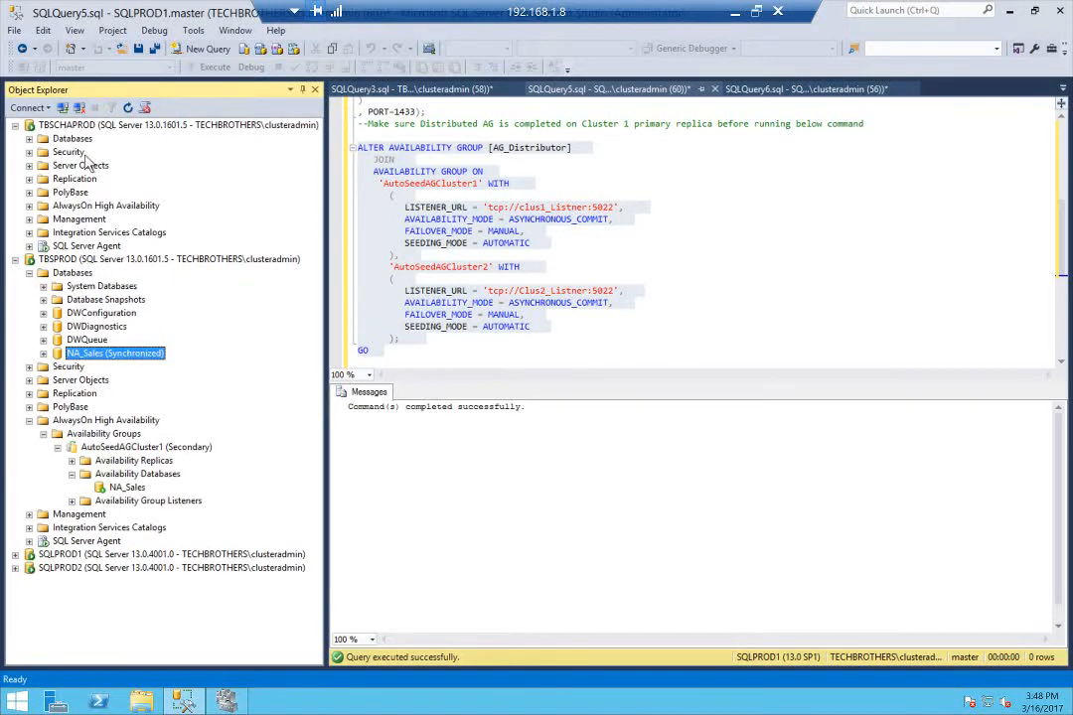
click(29, 272)
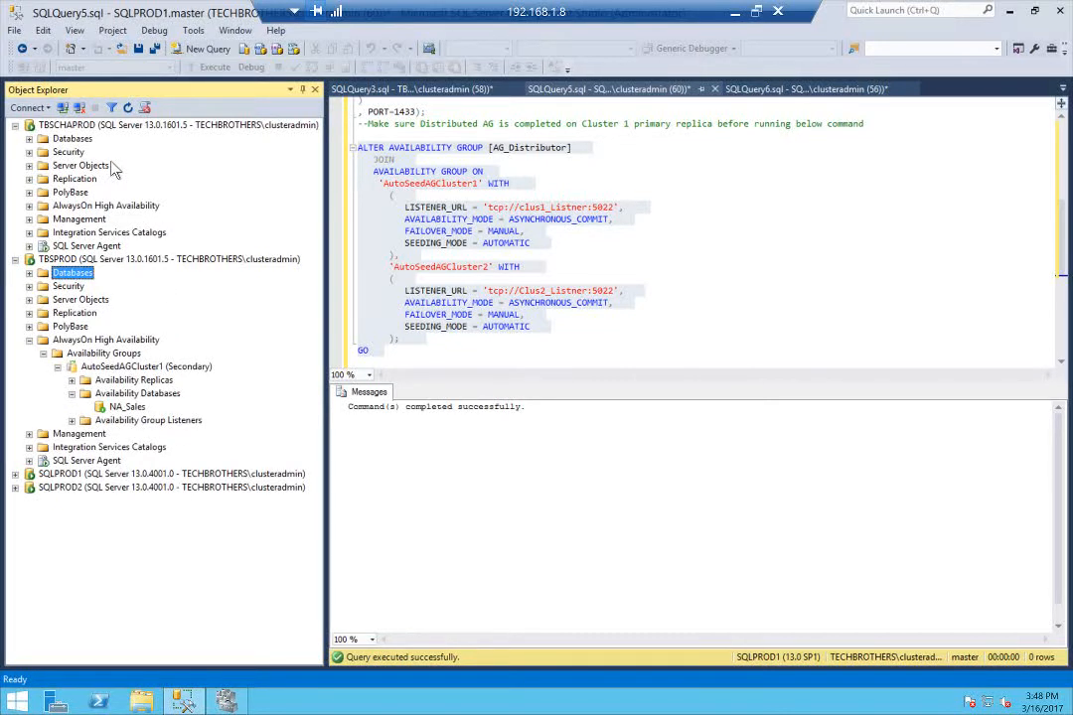
click(15, 259)
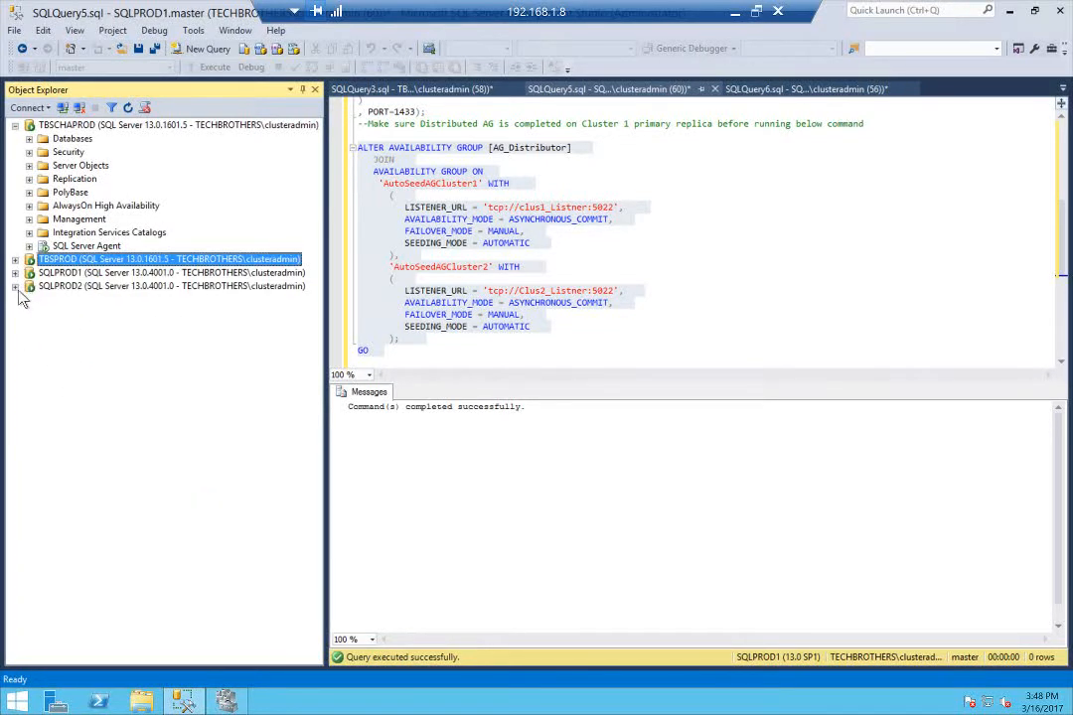
Refresh the Databases list on SQLPROD2 and check the state of NA_Sales there
click(15, 286)
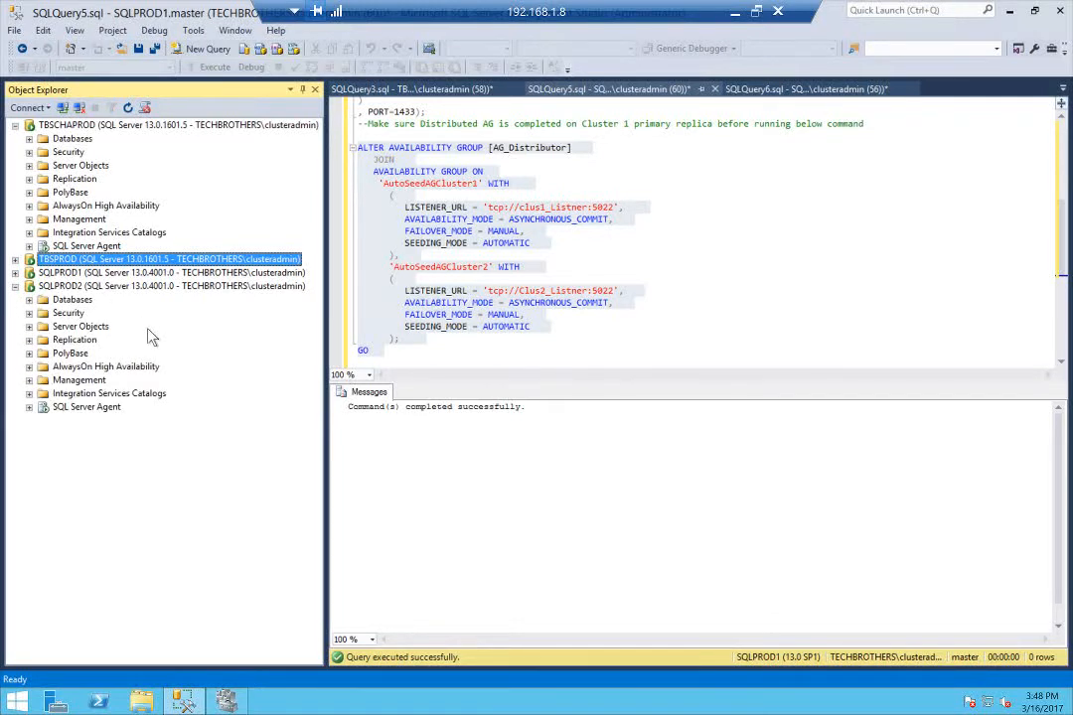
click(109, 368)
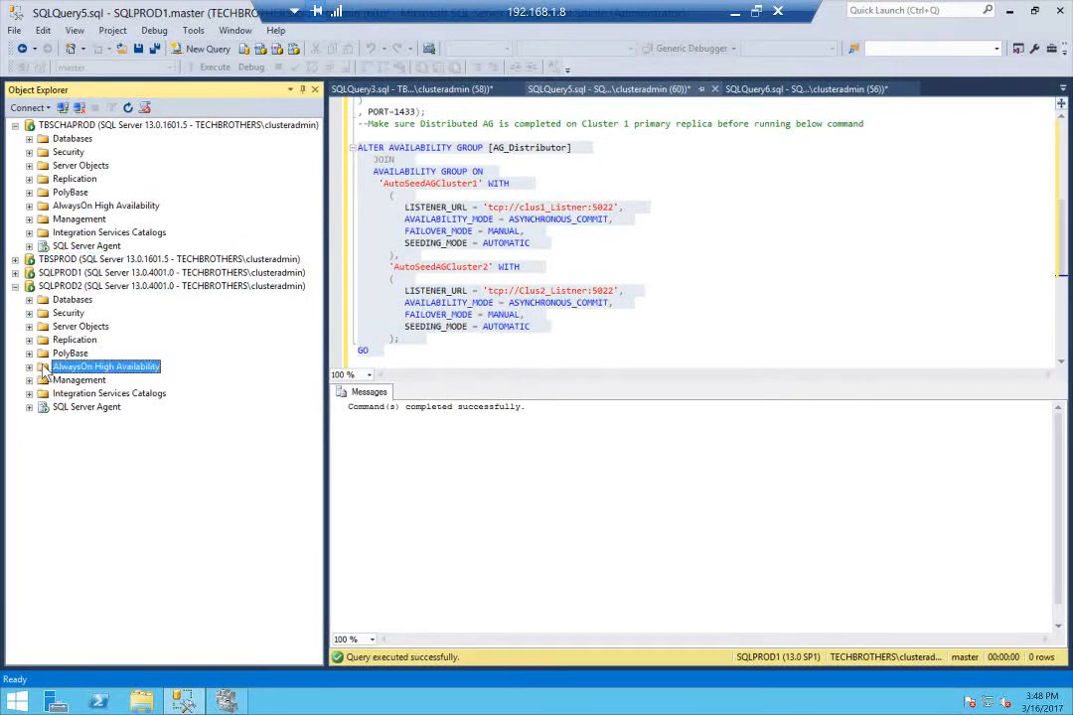
click(29, 299)
right_click(72, 300)
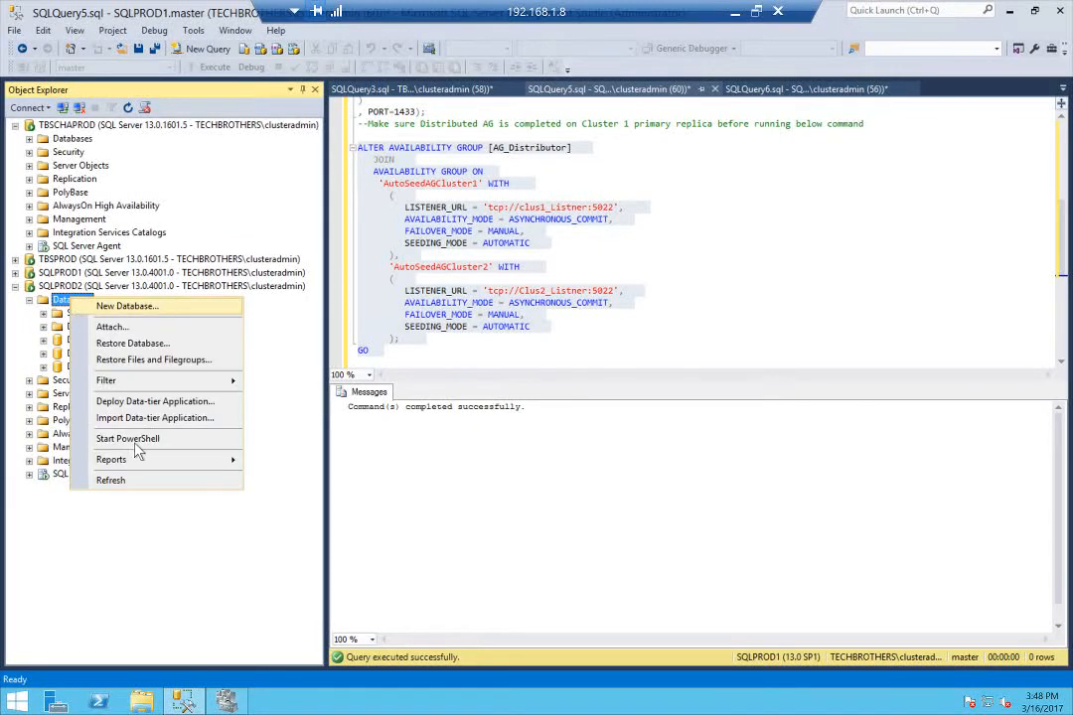
click(133, 481)
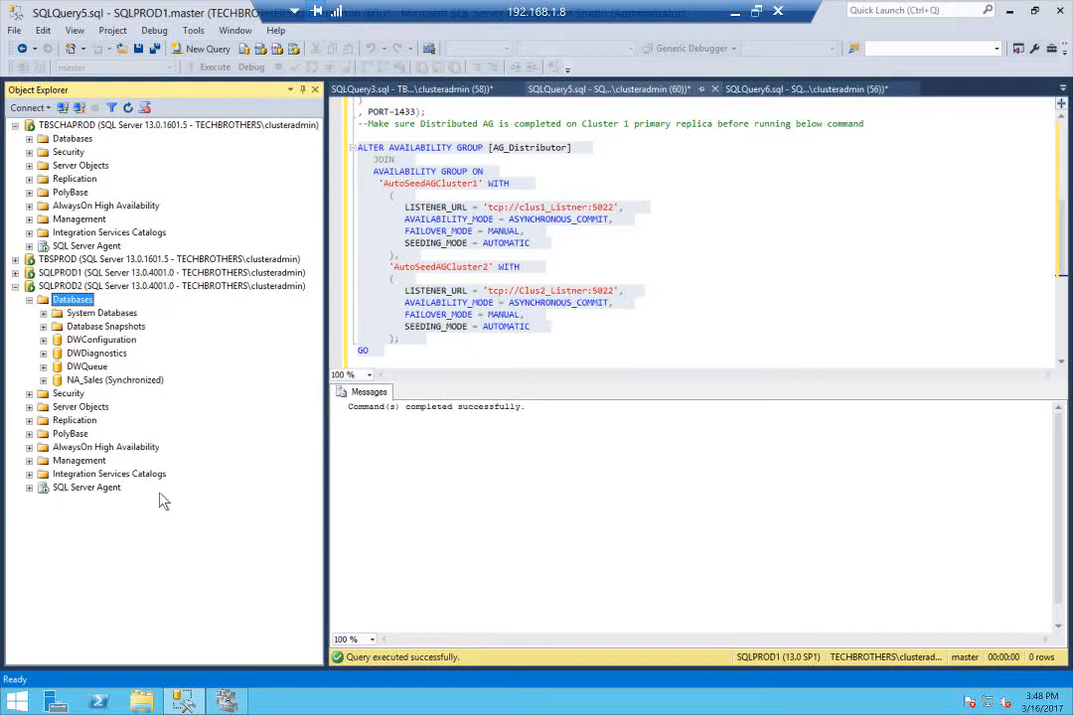
click(124, 382)
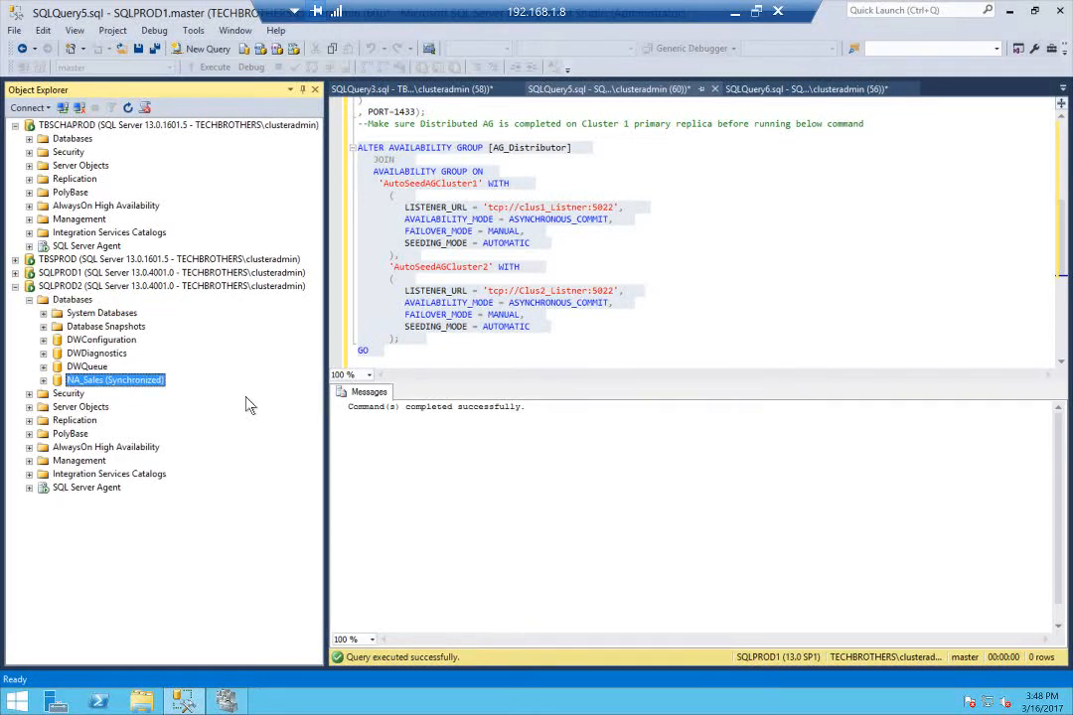
click(29, 300)
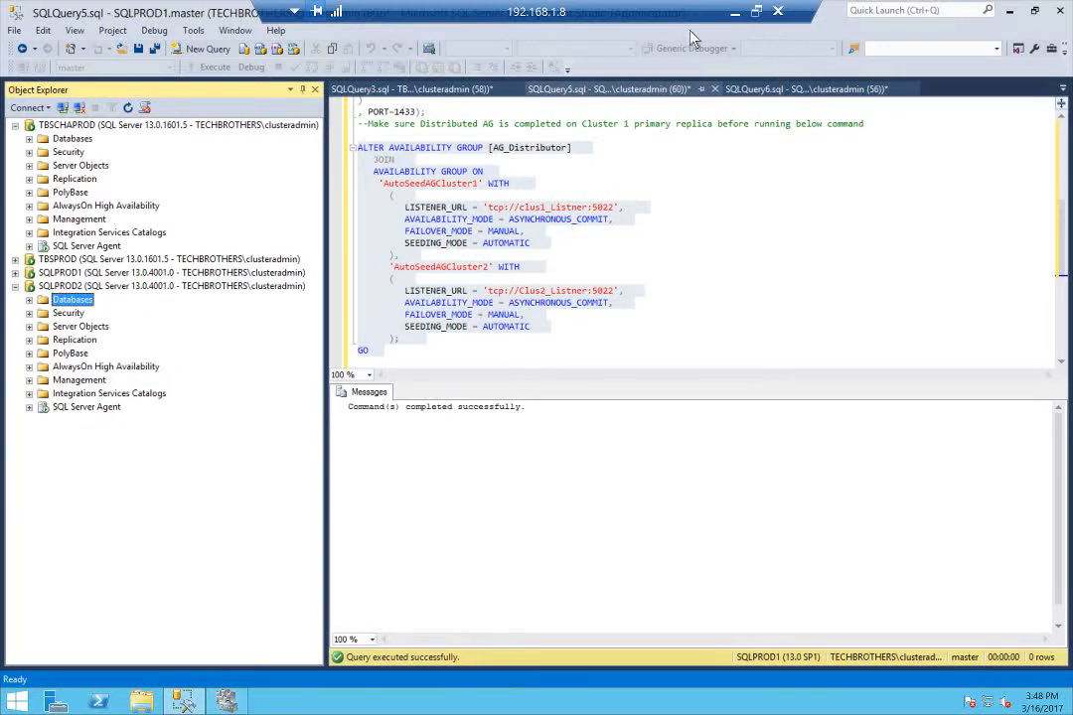
Switch to the setup guide in WordPad and read through to its closing notes on adding databases and testing failover
click(735, 14)
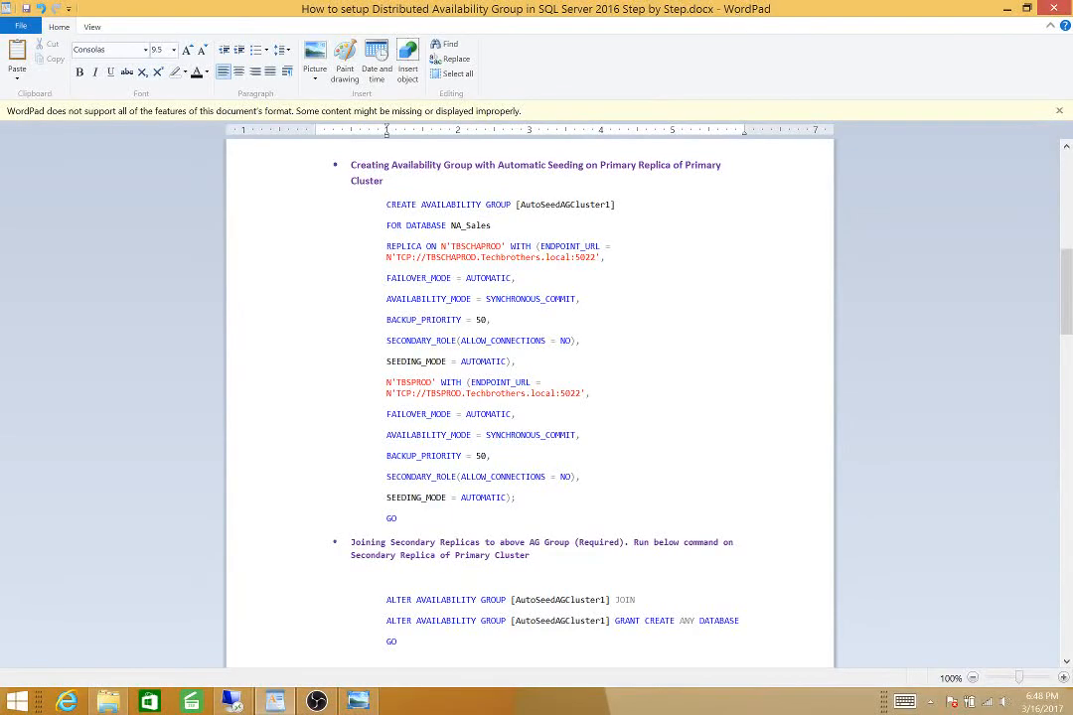
scroll(529, 397, down, 15)
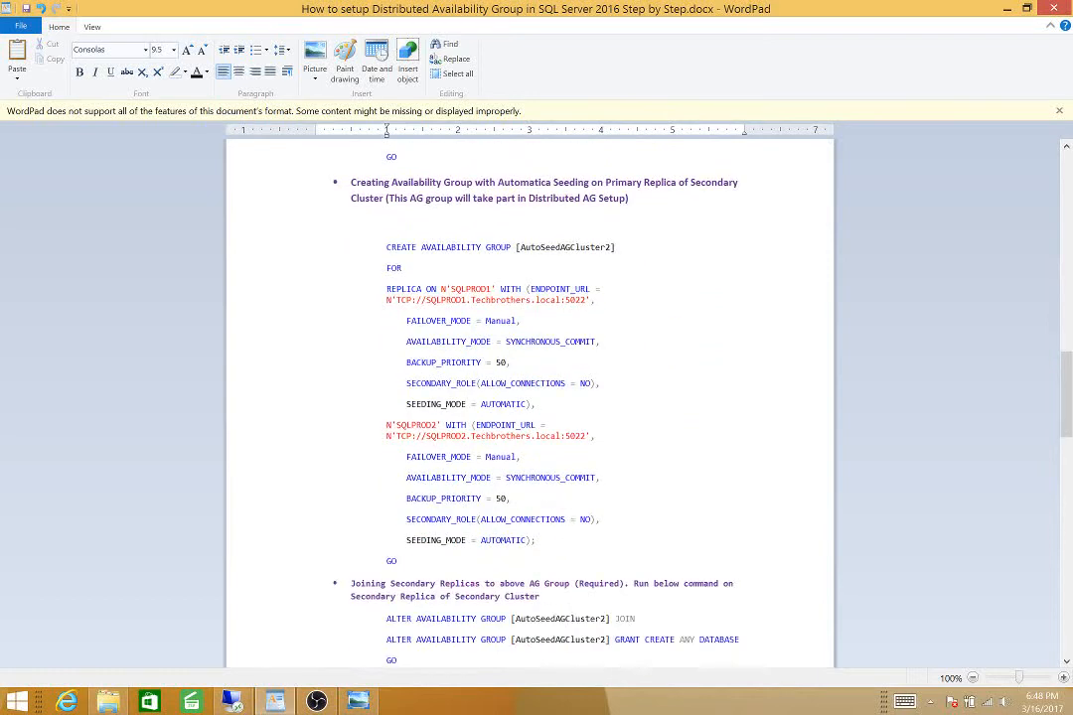
scroll(529, 397, down, 15)
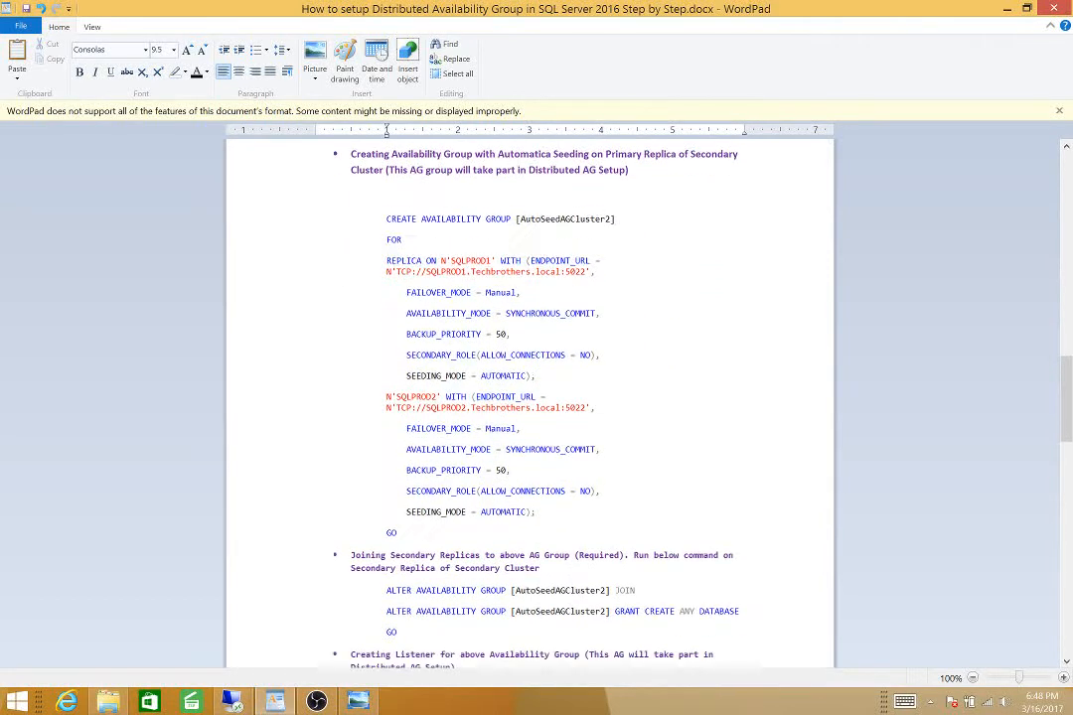
scroll(529, 397, down, 7)
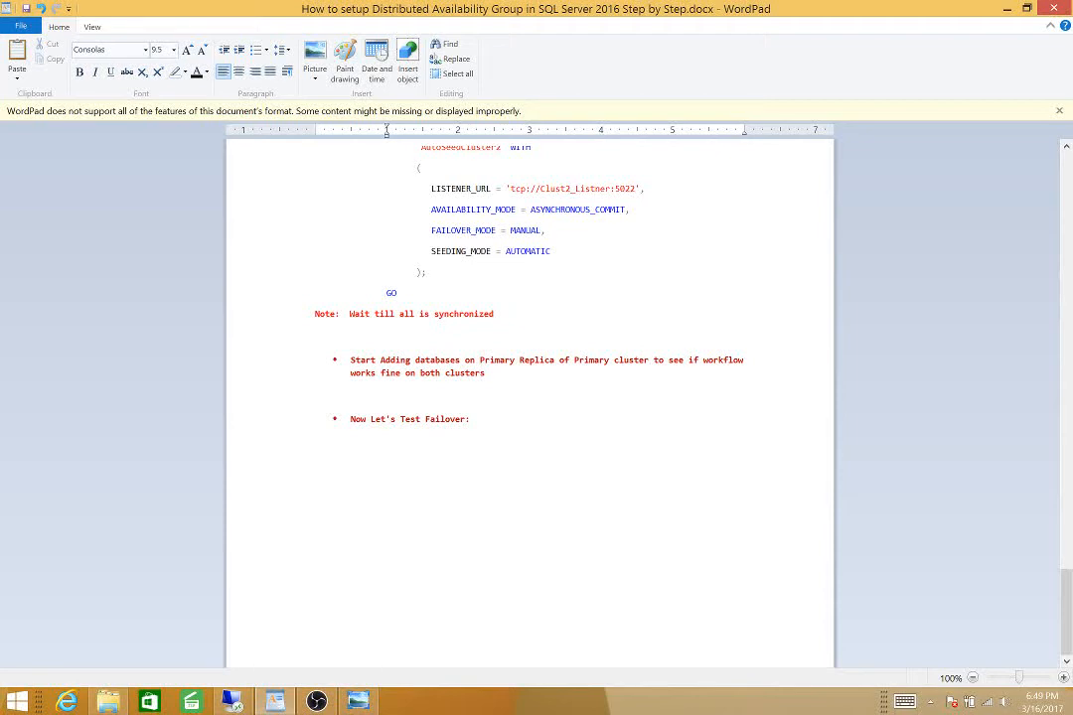
click(1007, 12)
Return to the remote SQL Server Management Studio session and create a database named TEST_Synch on TBSCHAPROD
click(233, 702)
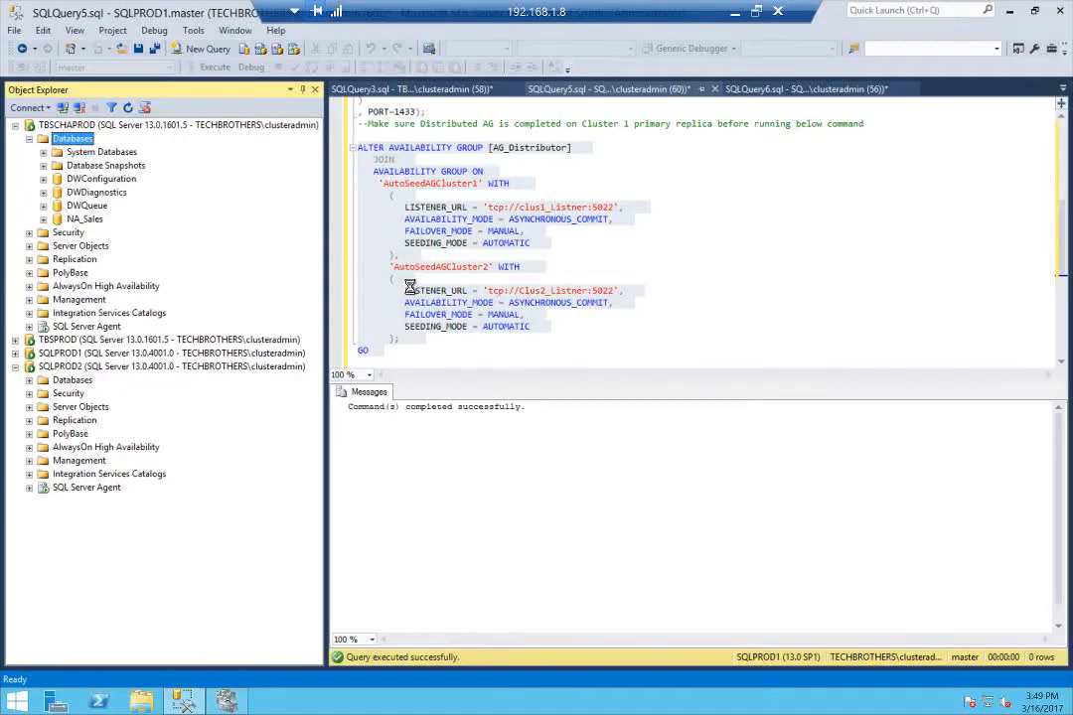
text(TE)
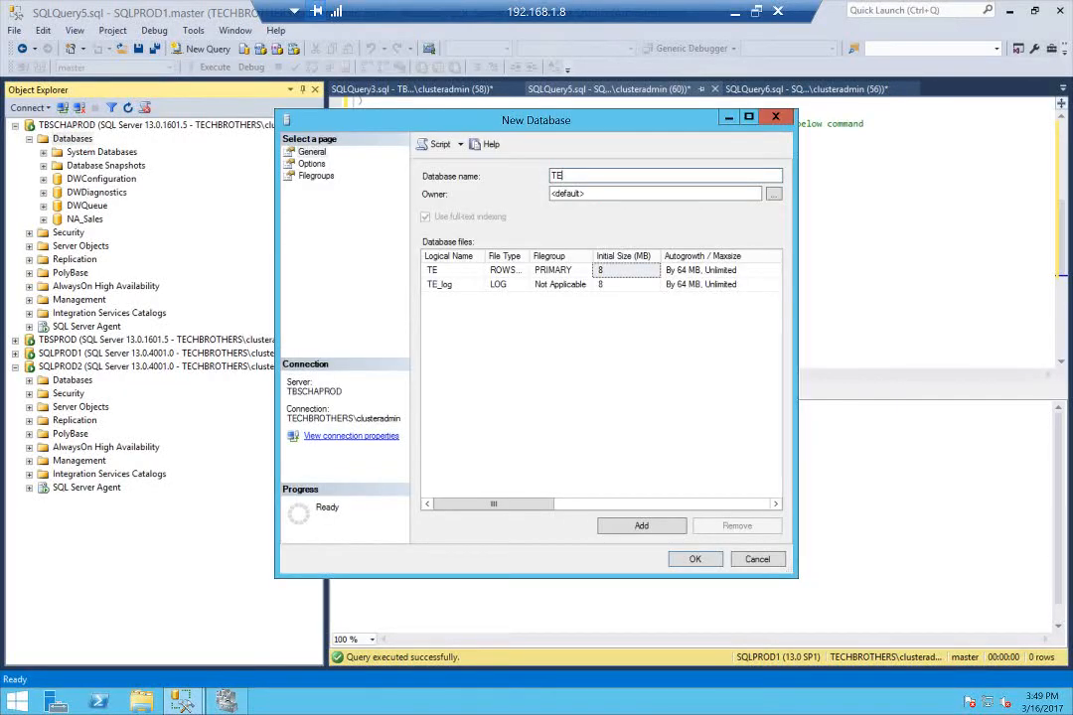
text(ST_Synh)
key(BackSpace)
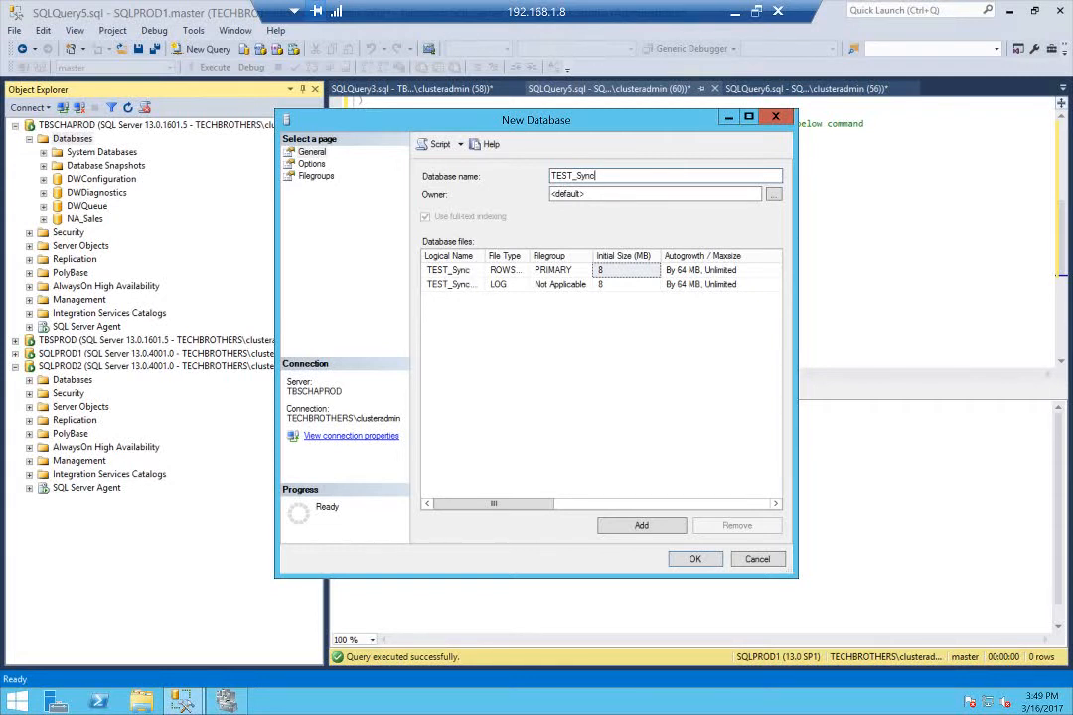
click(692, 560)
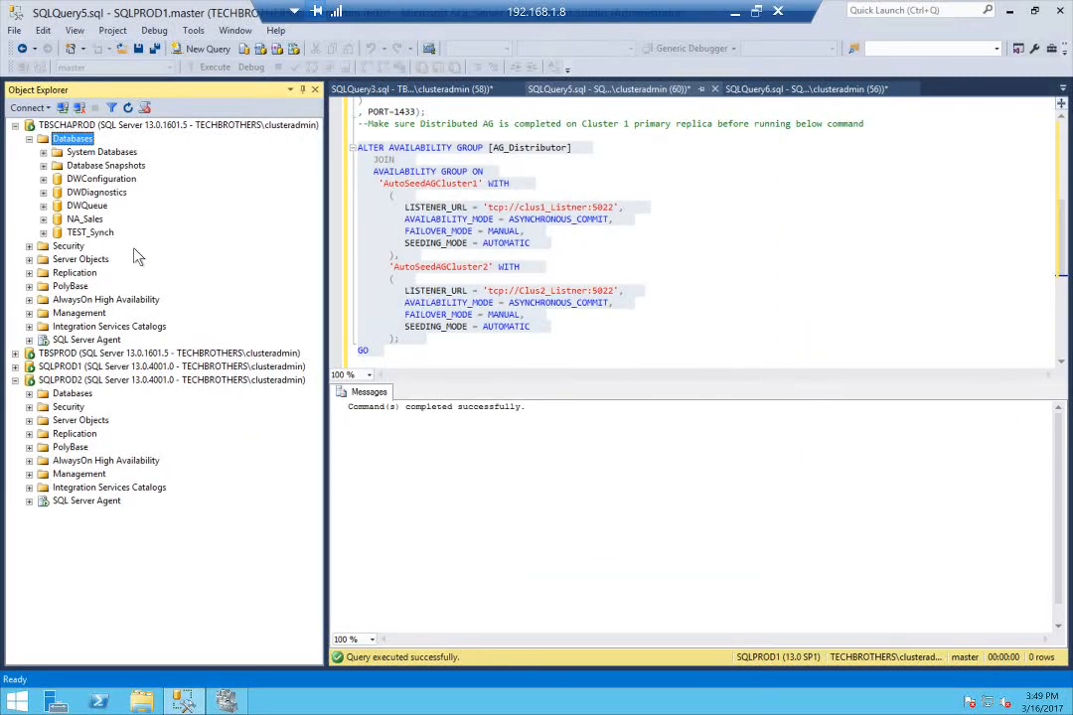
Take a full backup of the TEST_Synch database on TBSCHAPROD to disk with the default settings
click(103, 234)
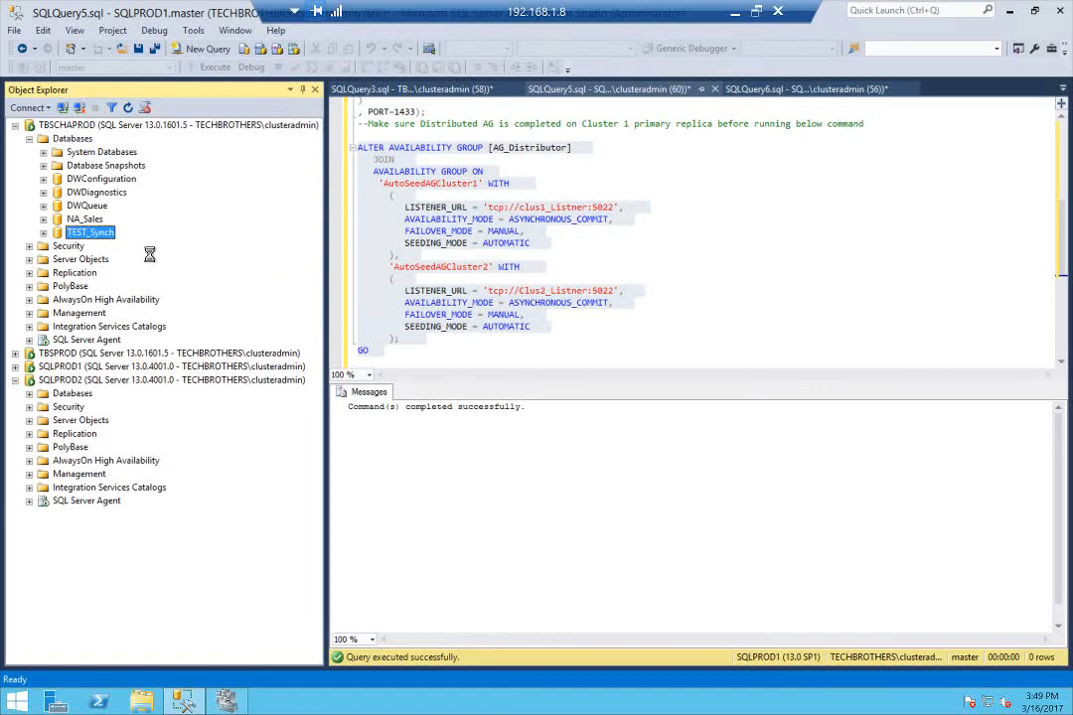
right_click(124, 231)
mouse_move(149, 292)
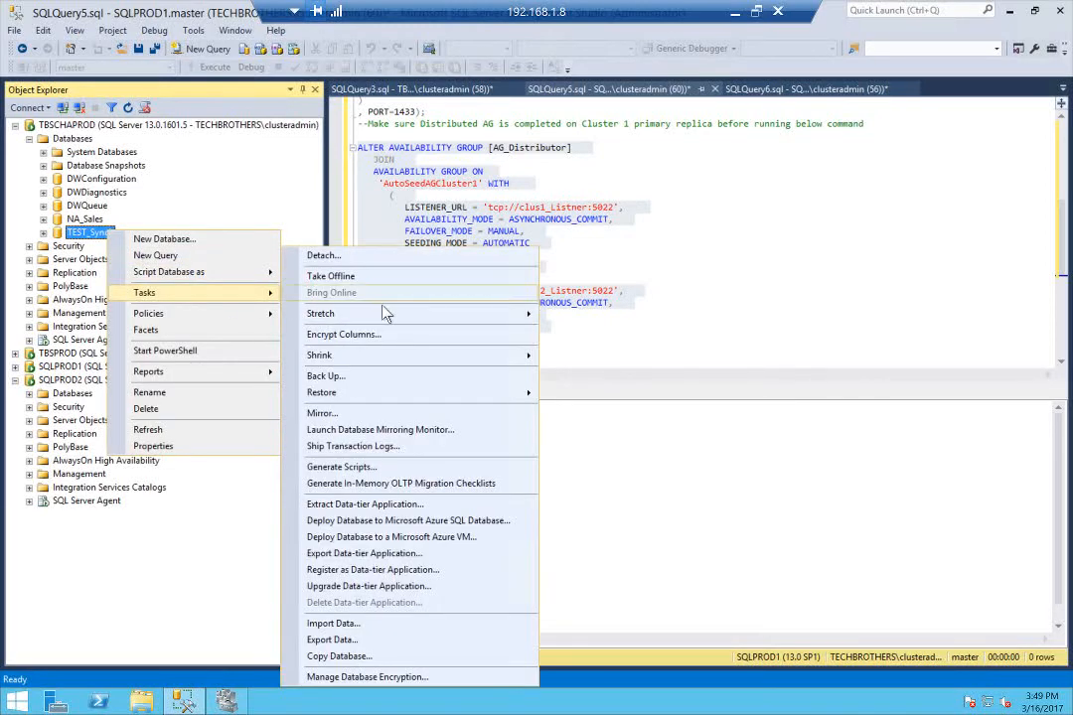
click(356, 378)
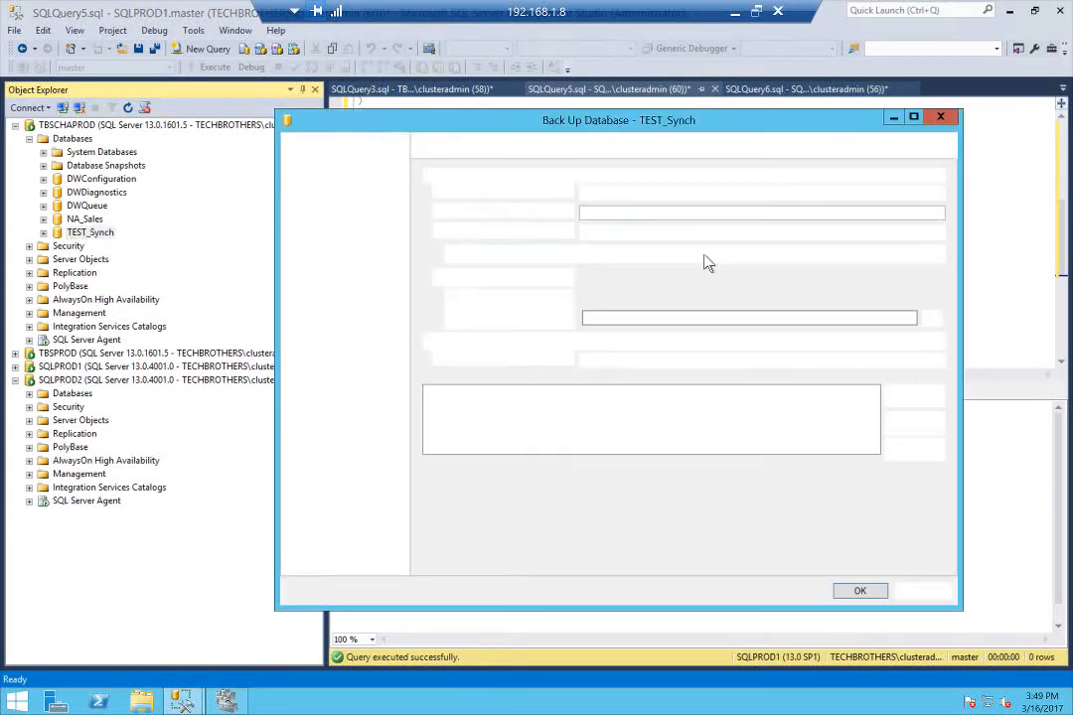
click(860, 592)
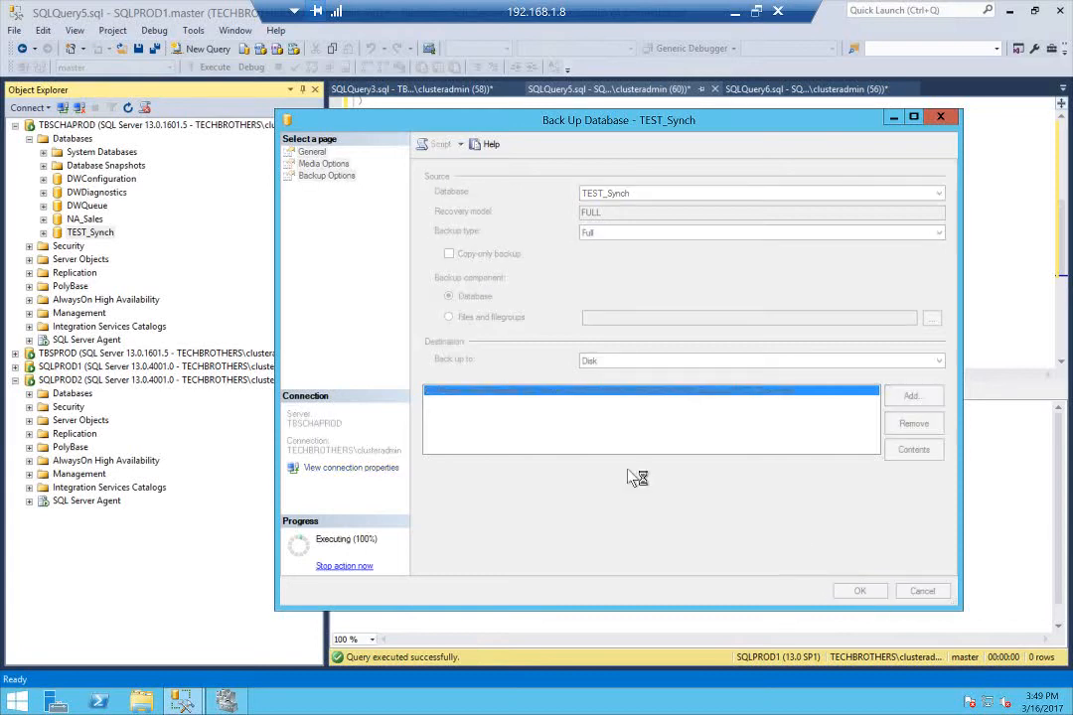
click(795, 389)
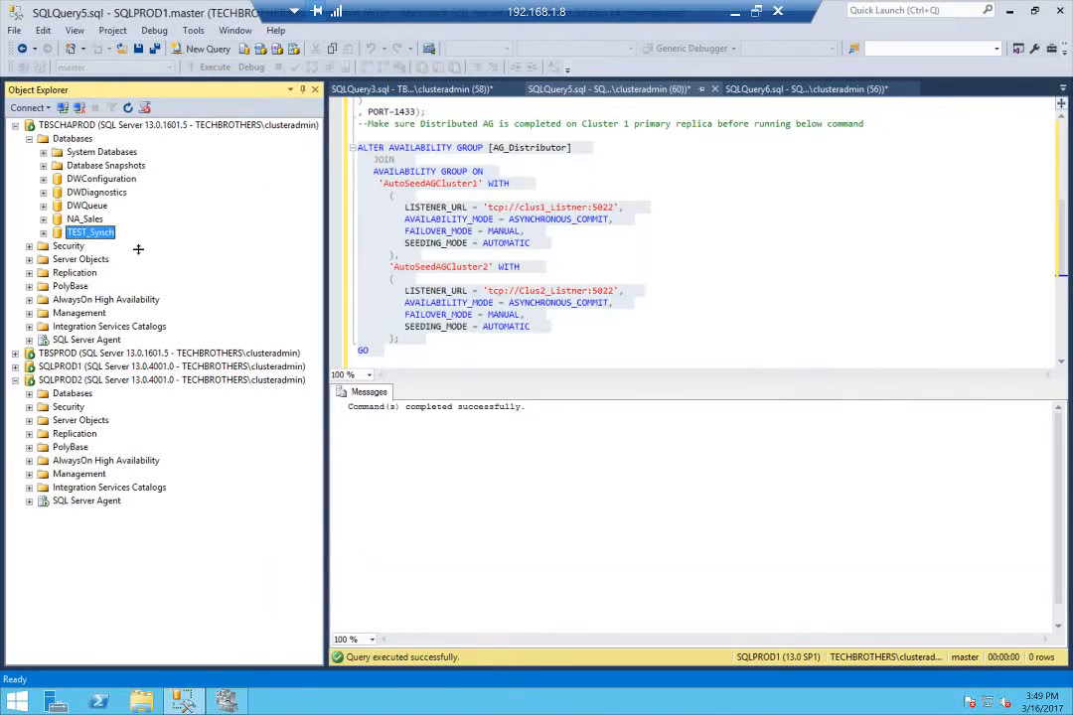
Back up TEST_Synch again with the backup type set to Transaction Log, keeping the TEST_Synch.bak disk destination
right_click(89, 232)
mouse_move(189, 300)
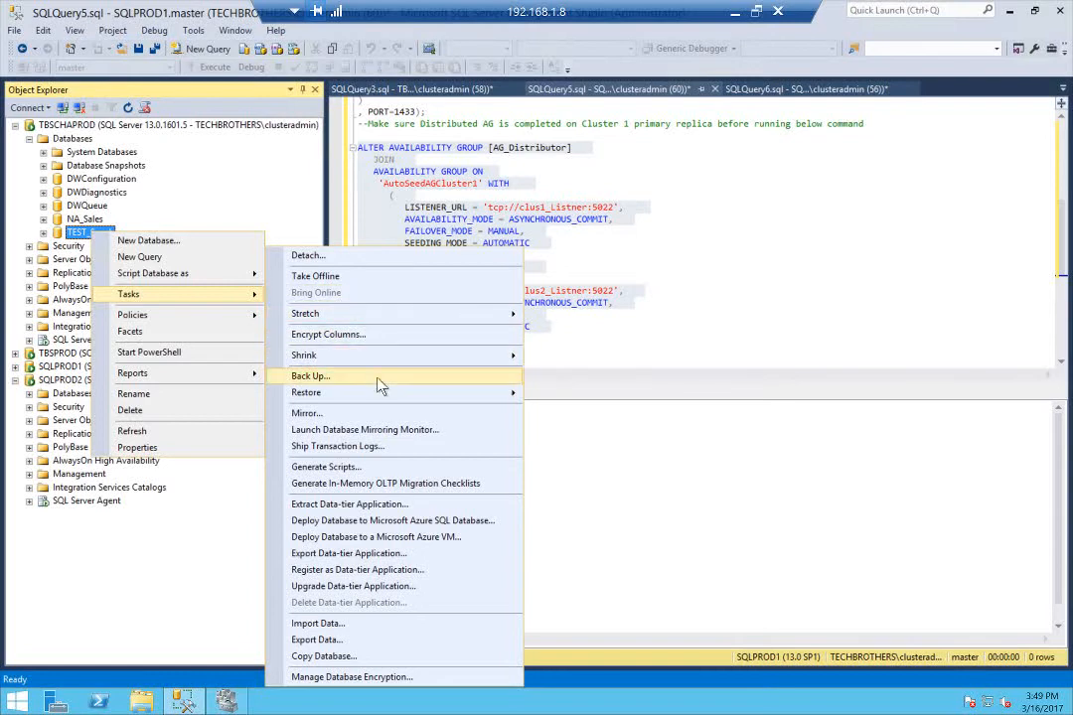
click(402, 377)
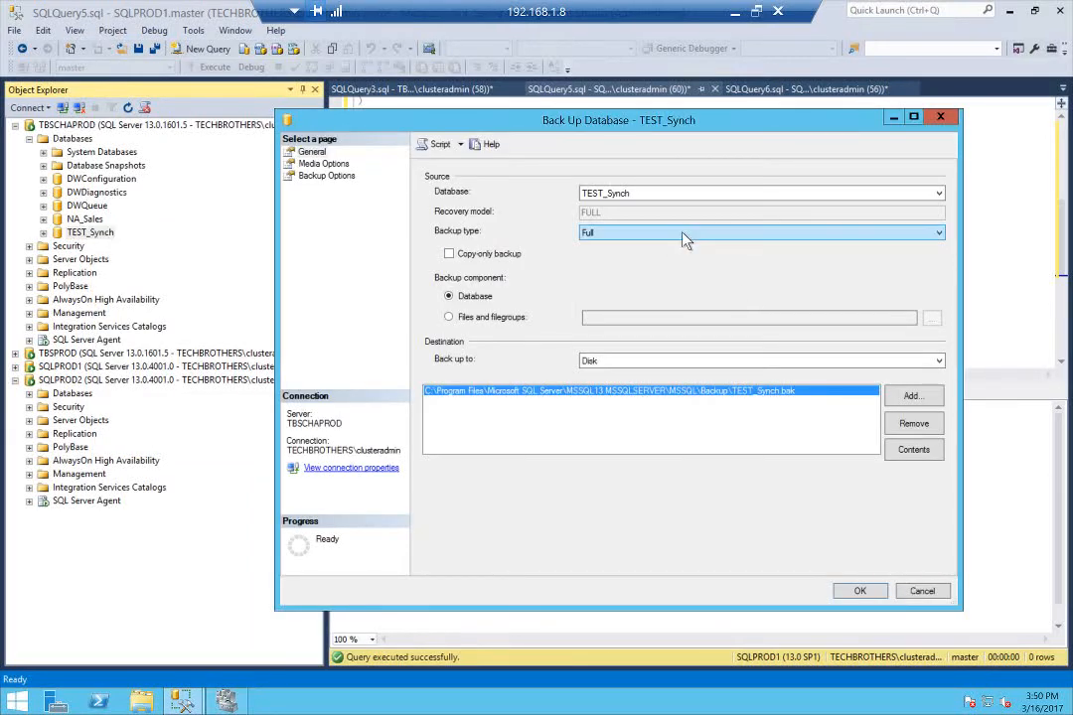
click(682, 234)
click(646, 266)
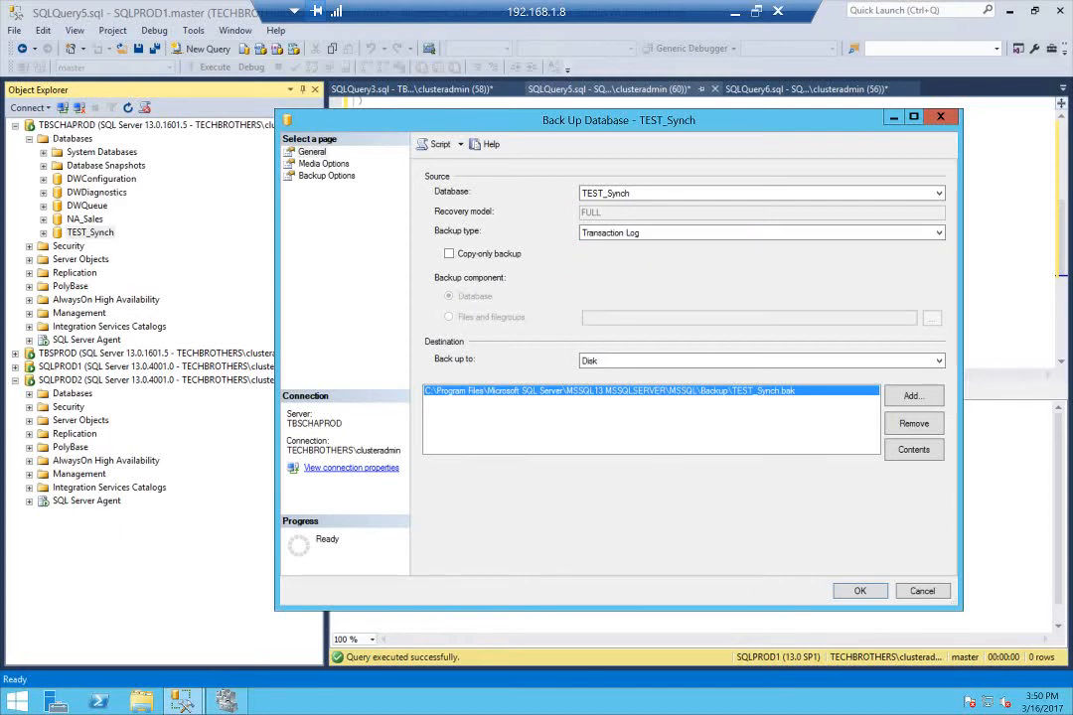
click(861, 592)
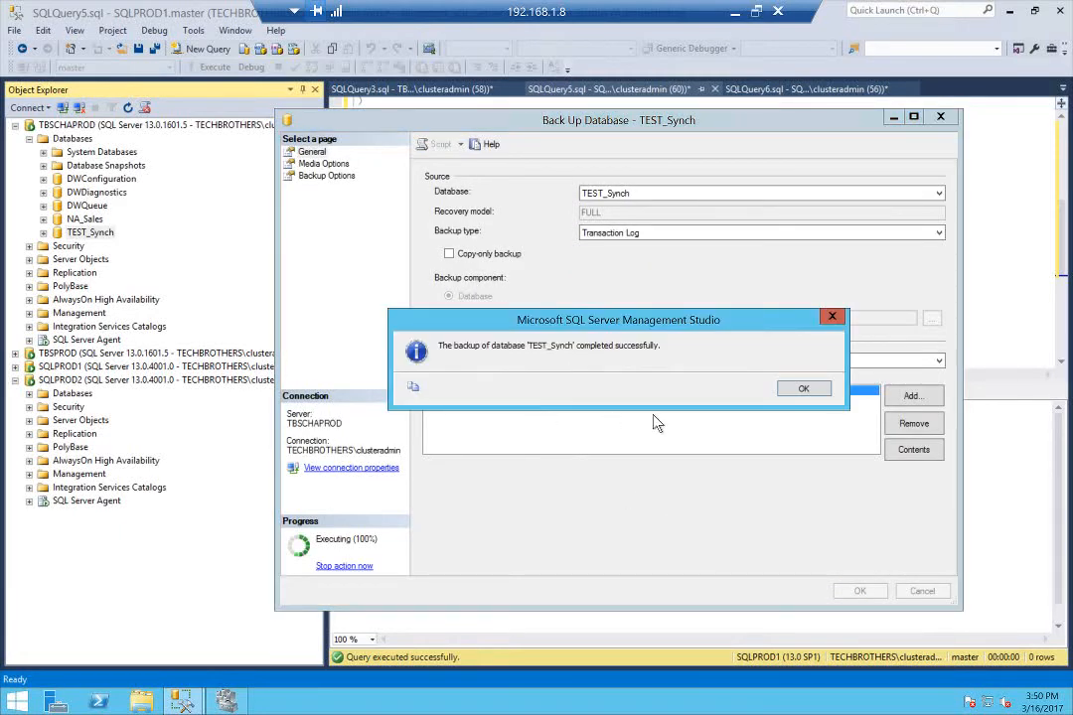
click(790, 390)
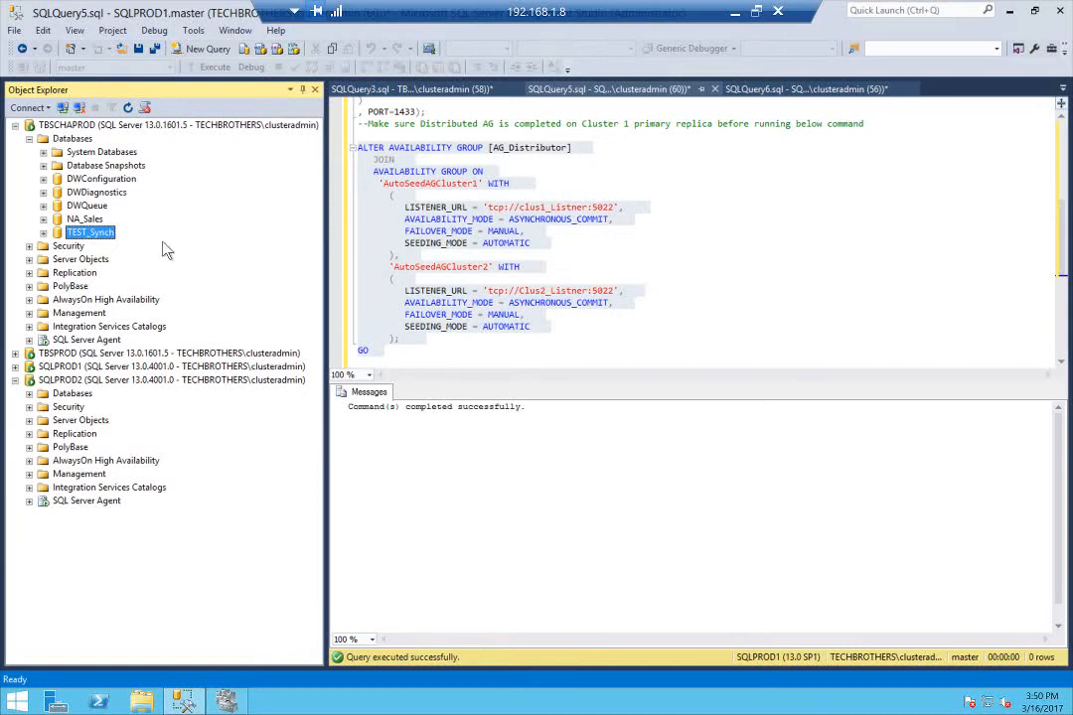
Start adding a database to AutoSeedAGCluster1 on TBSCHAPROD and select TEST_Synch as the database to include
click(90, 302)
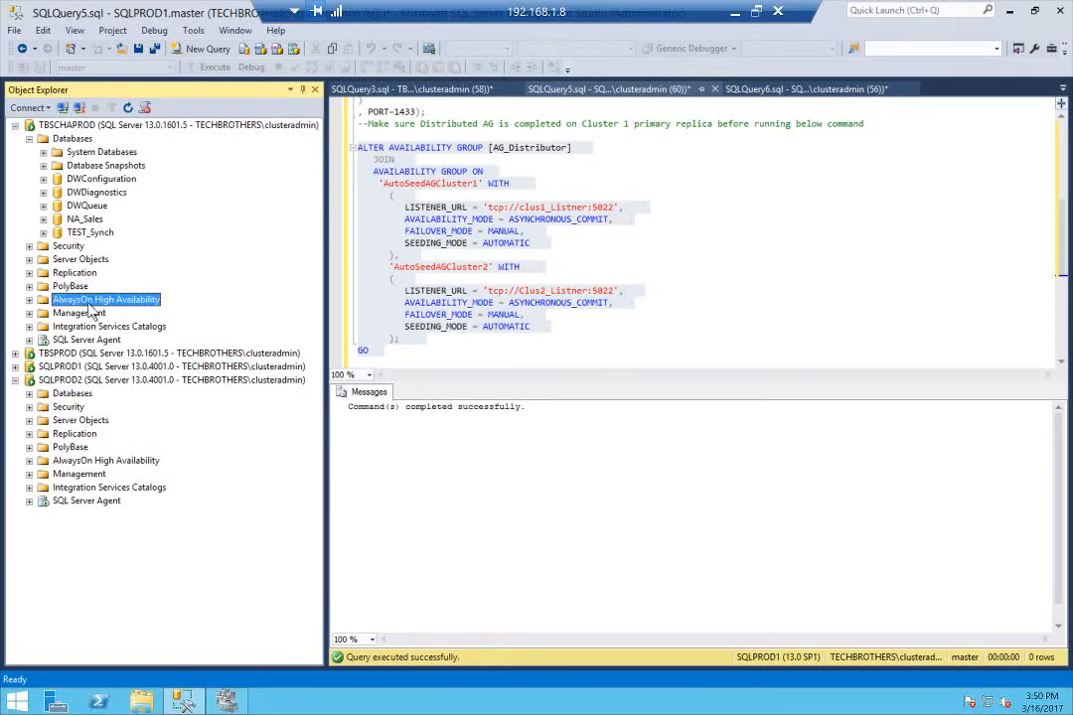
click(31, 299)
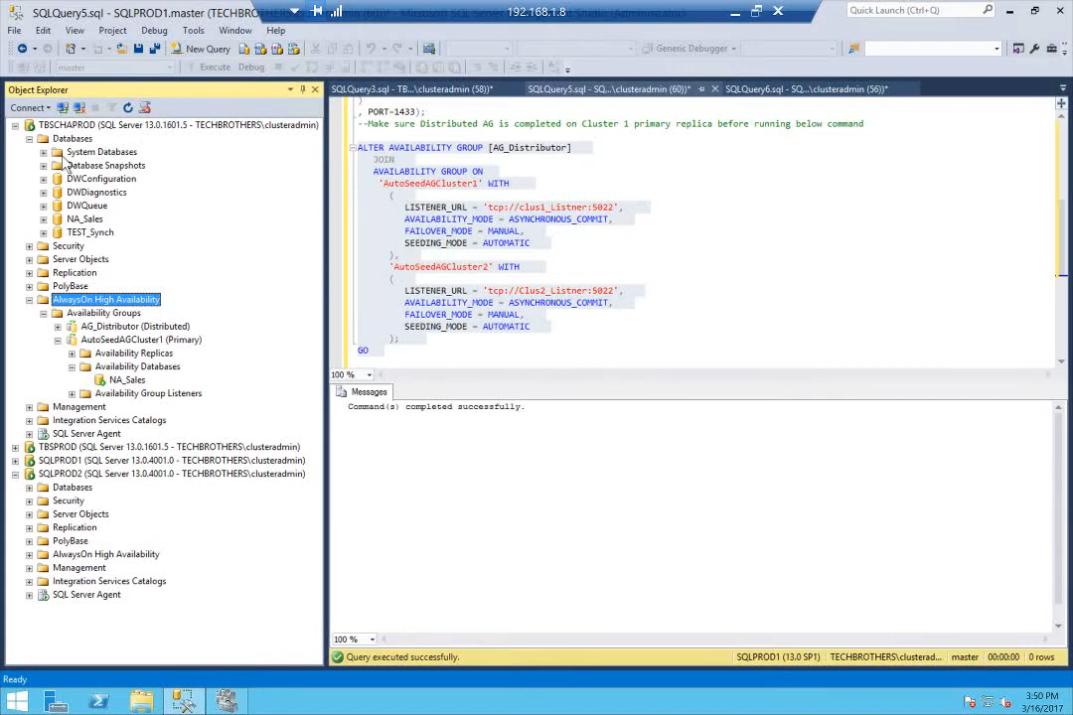
click(127, 368)
right_click(128, 369)
click(159, 379)
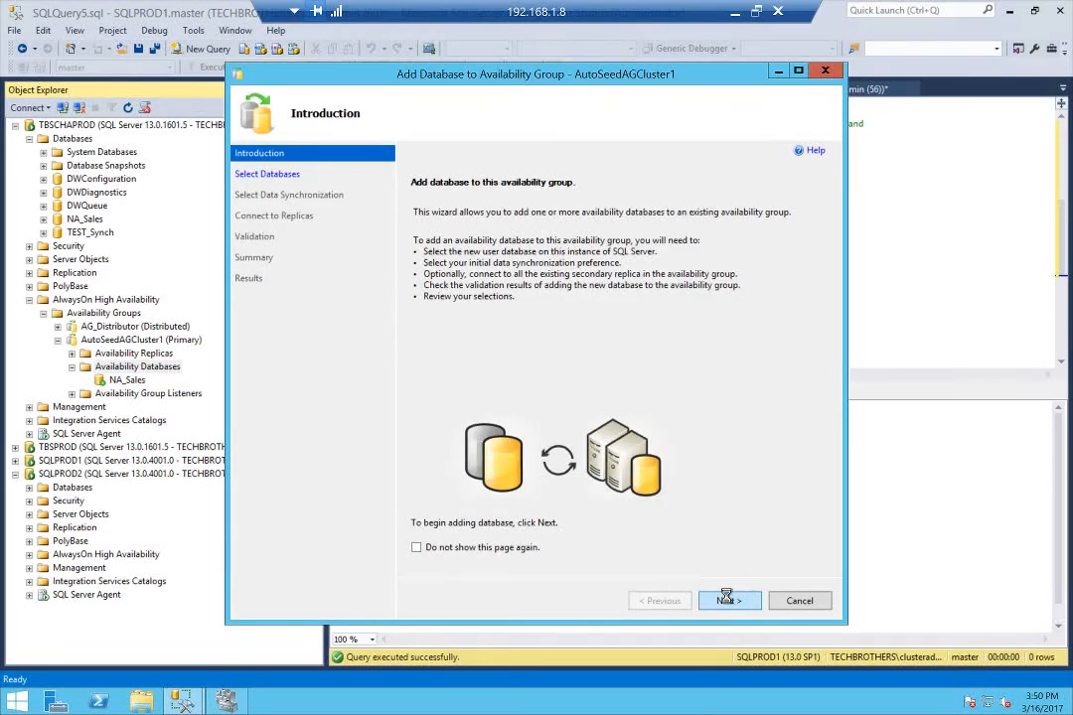
click(726, 599)
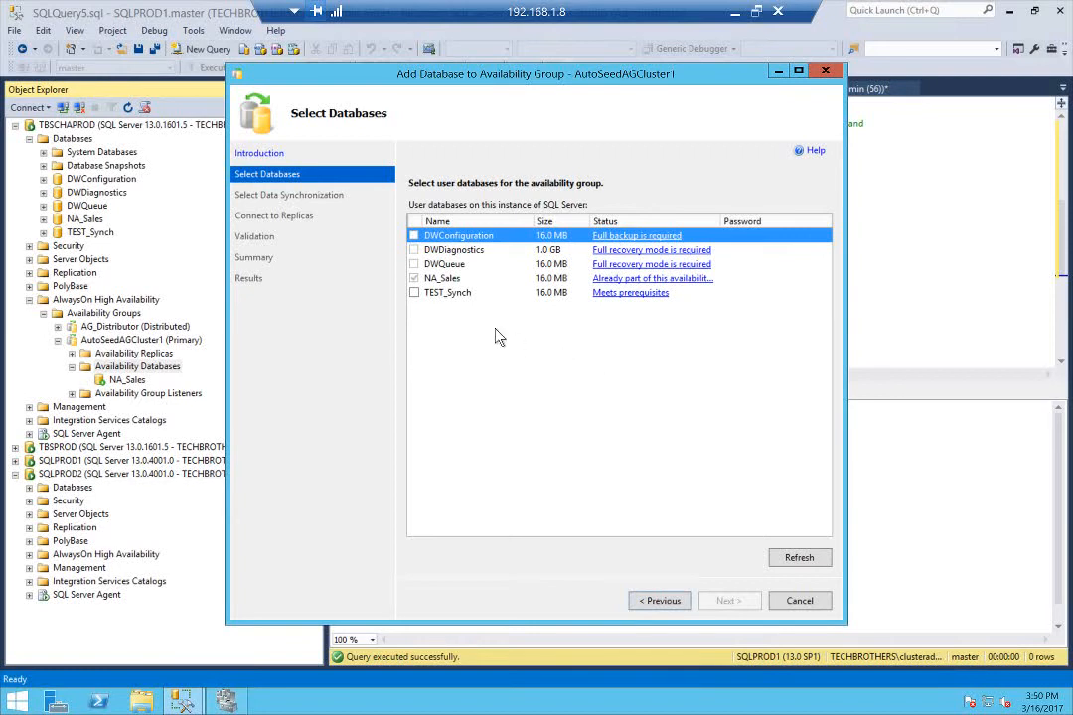
click(432, 293)
click(414, 293)
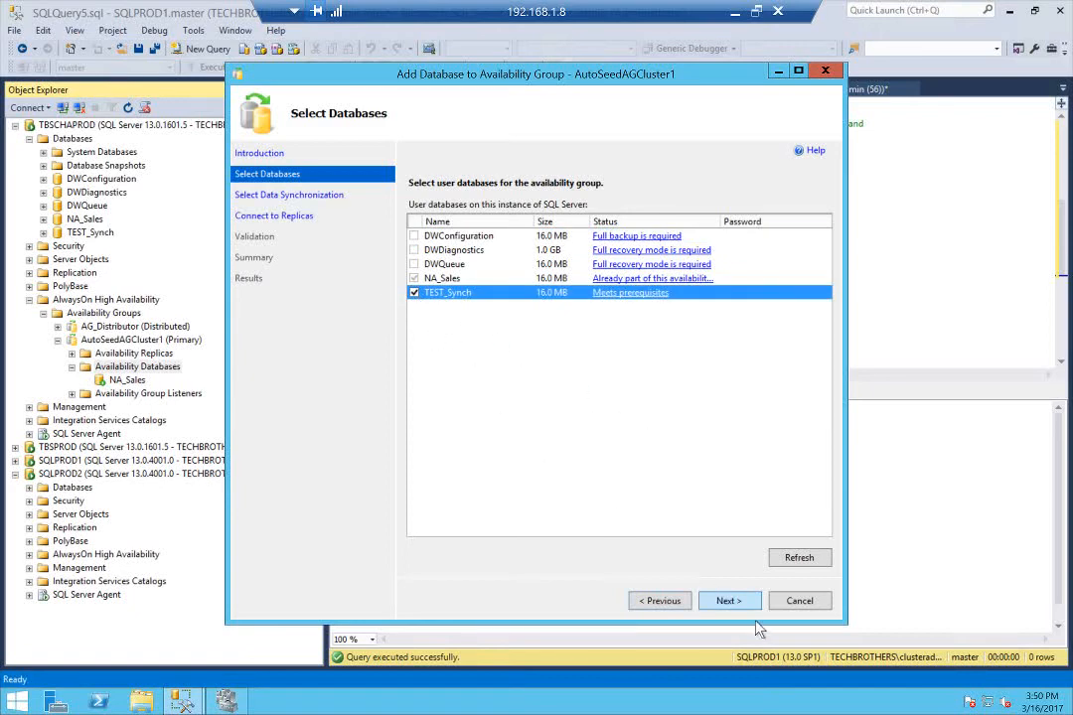
click(733, 601)
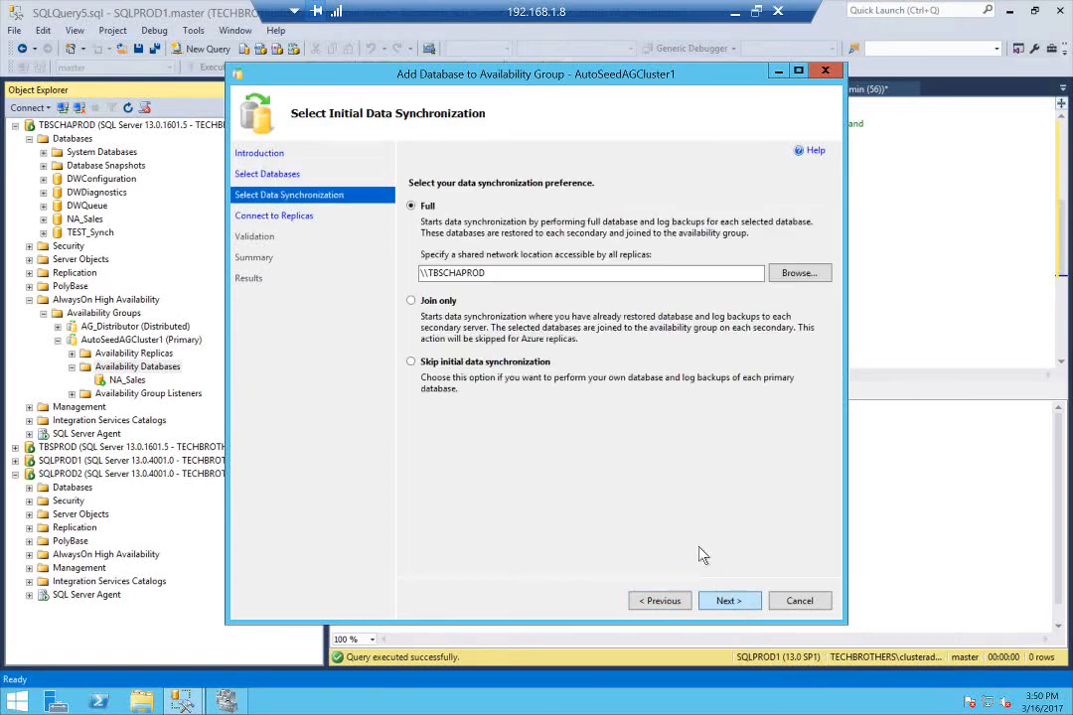
Set the initial data synchronization to Join only and connect to the secondary replica TBSPROD with Windows Authentication
click(411, 301)
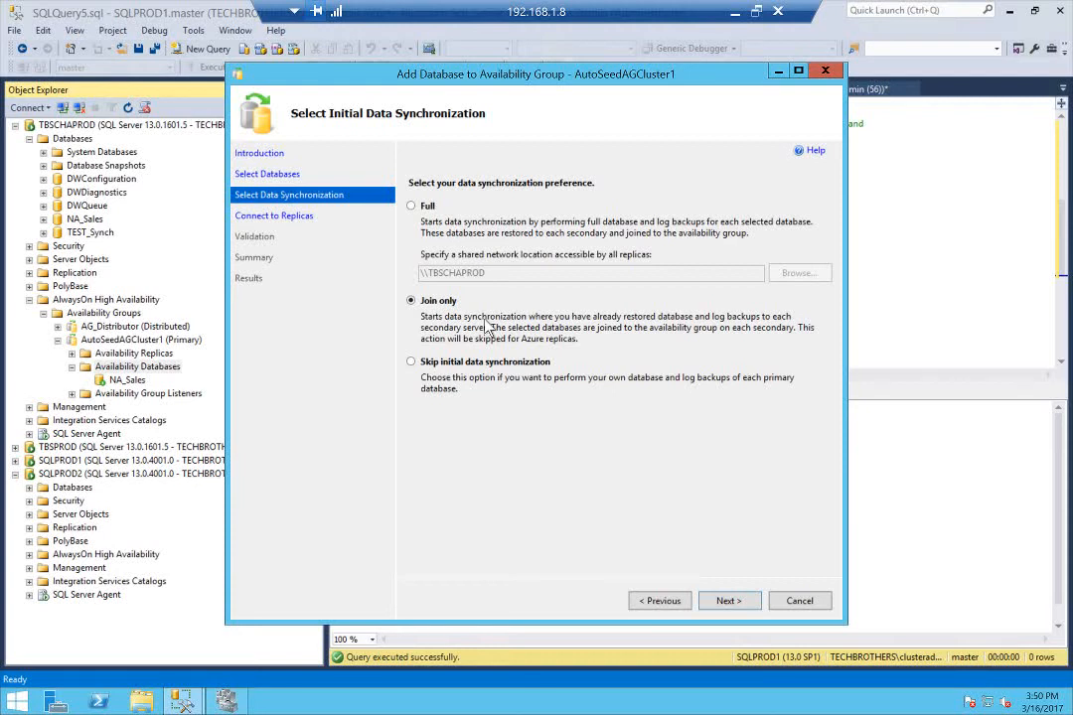
click(728, 602)
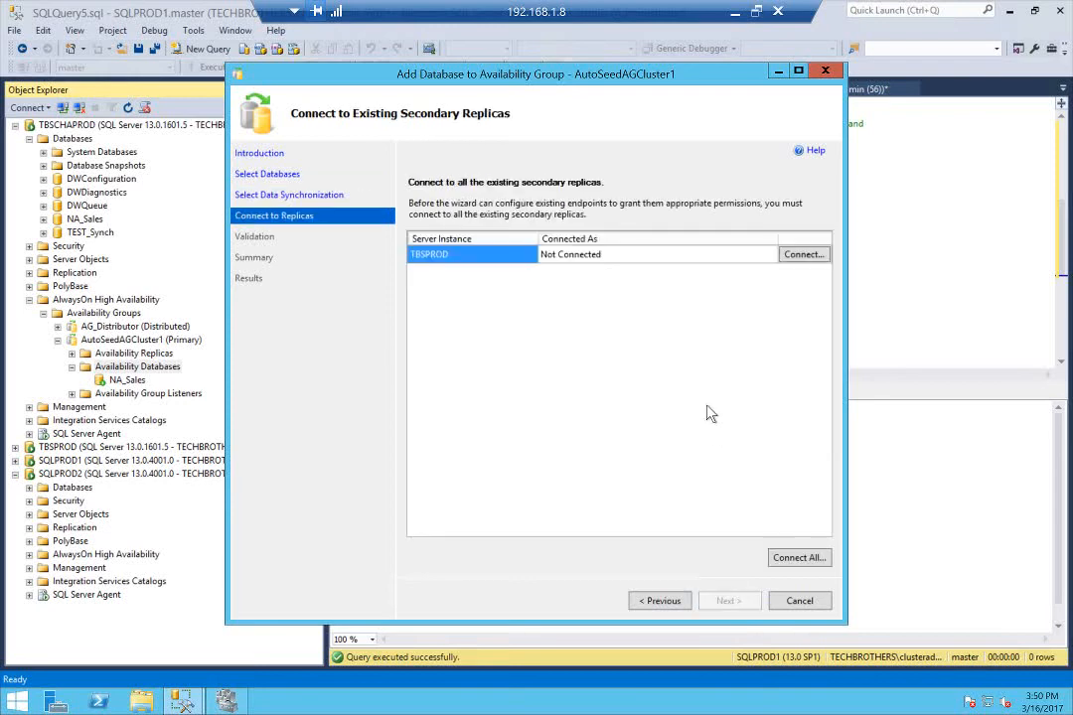
click(801, 255)
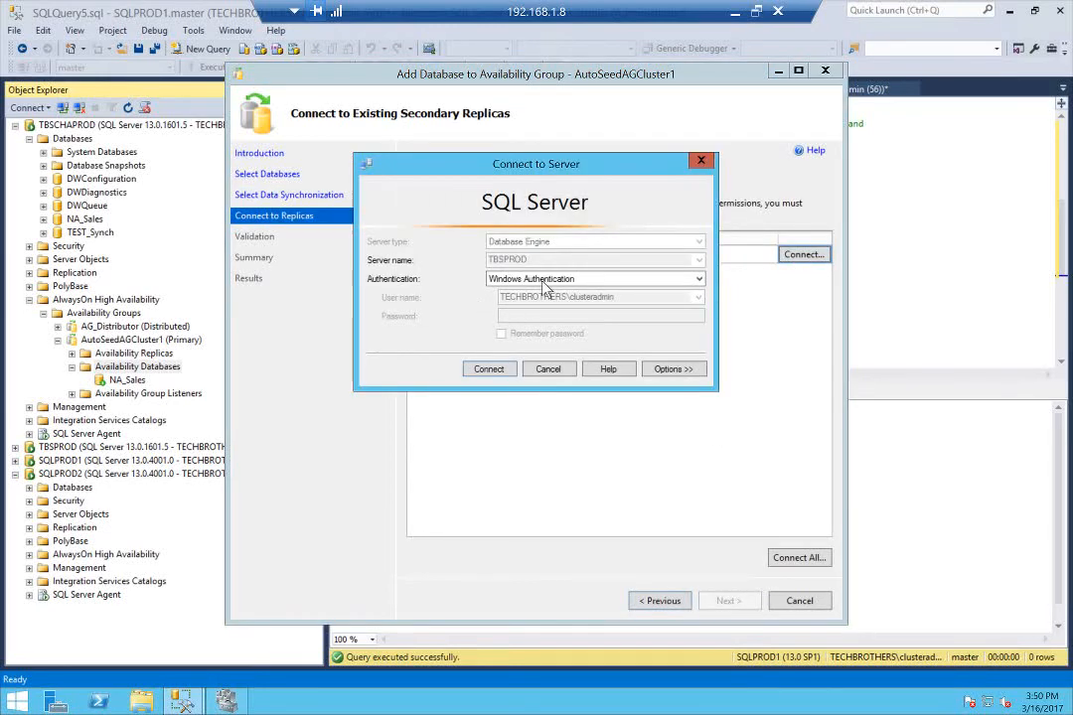
click(492, 371)
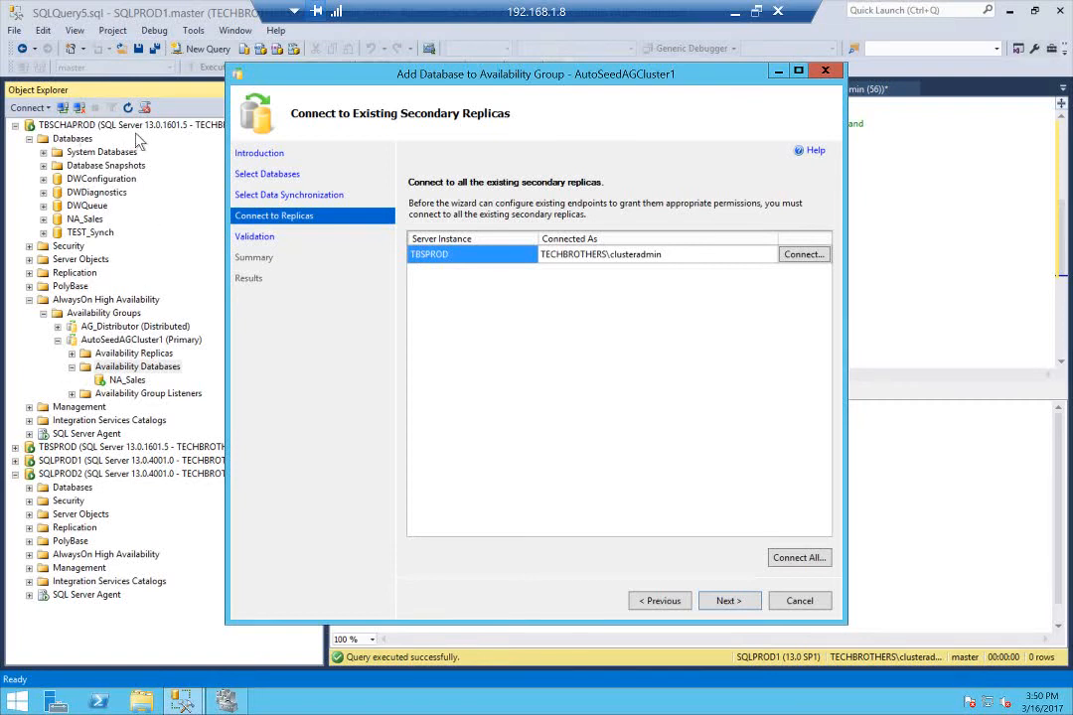
click(746, 600)
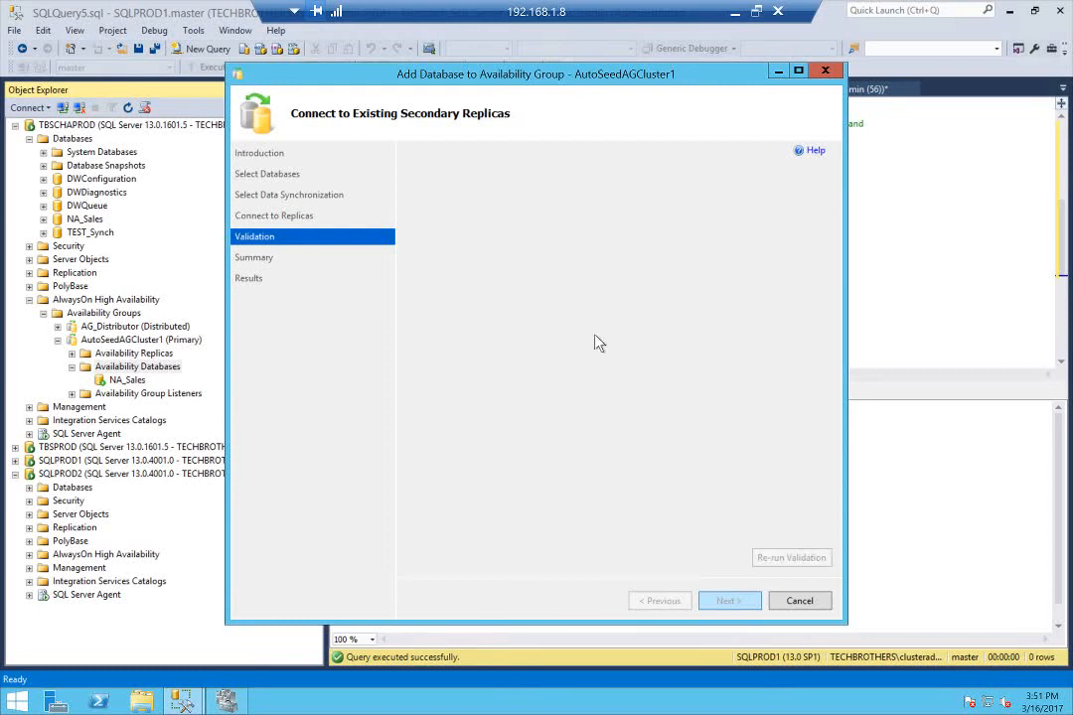
Accept the validation and summary, add TEST_Synch to AutoSeedAGCluster1, and close the wizard once it has run
click(743, 604)
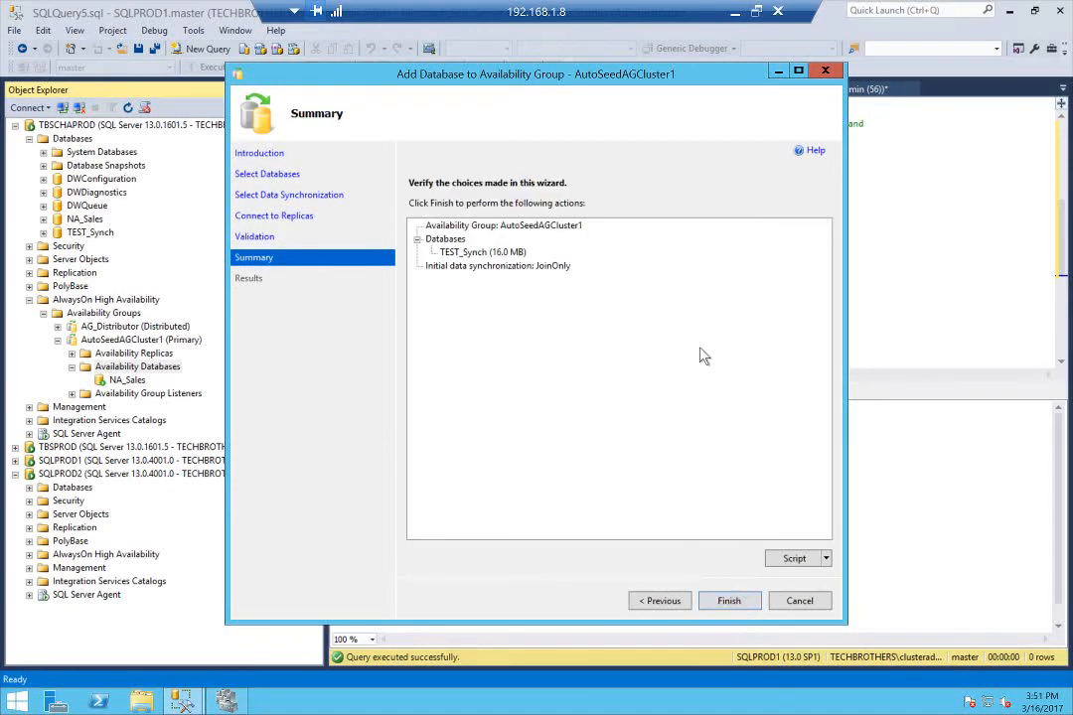
click(726, 601)
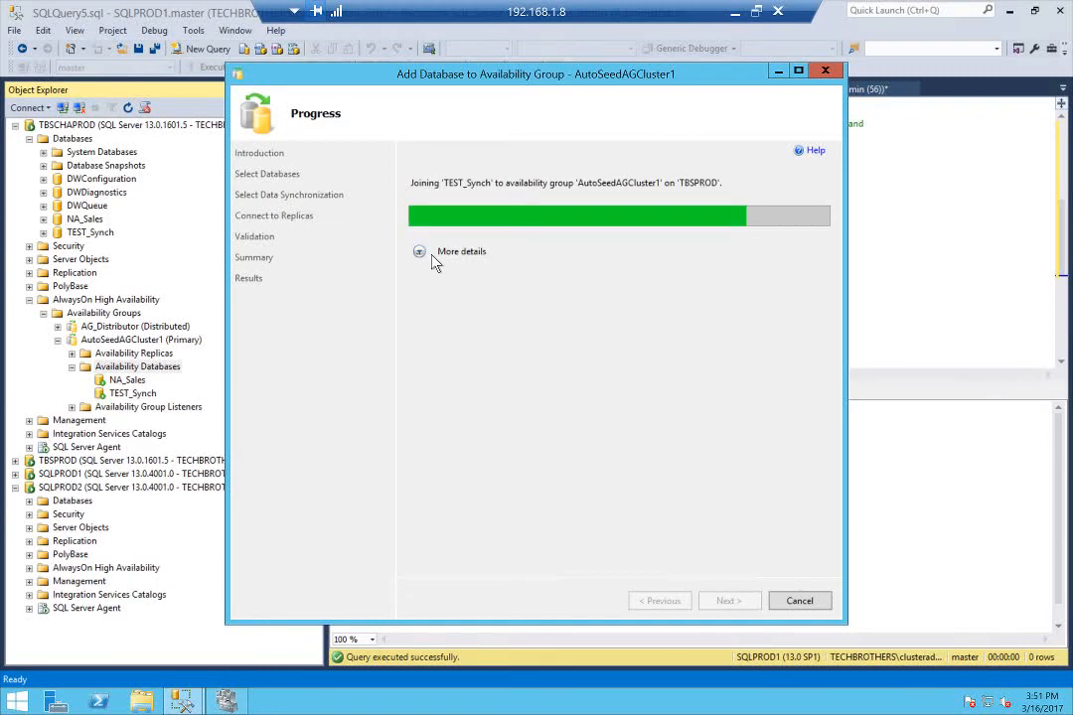
click(422, 254)
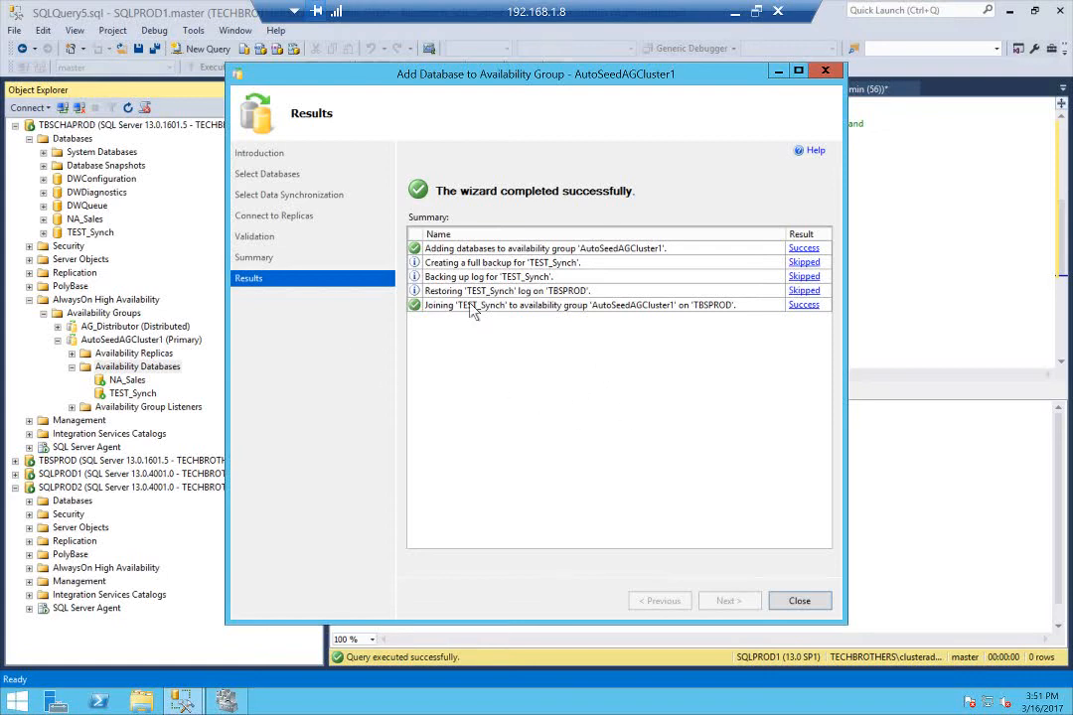
click(800, 601)
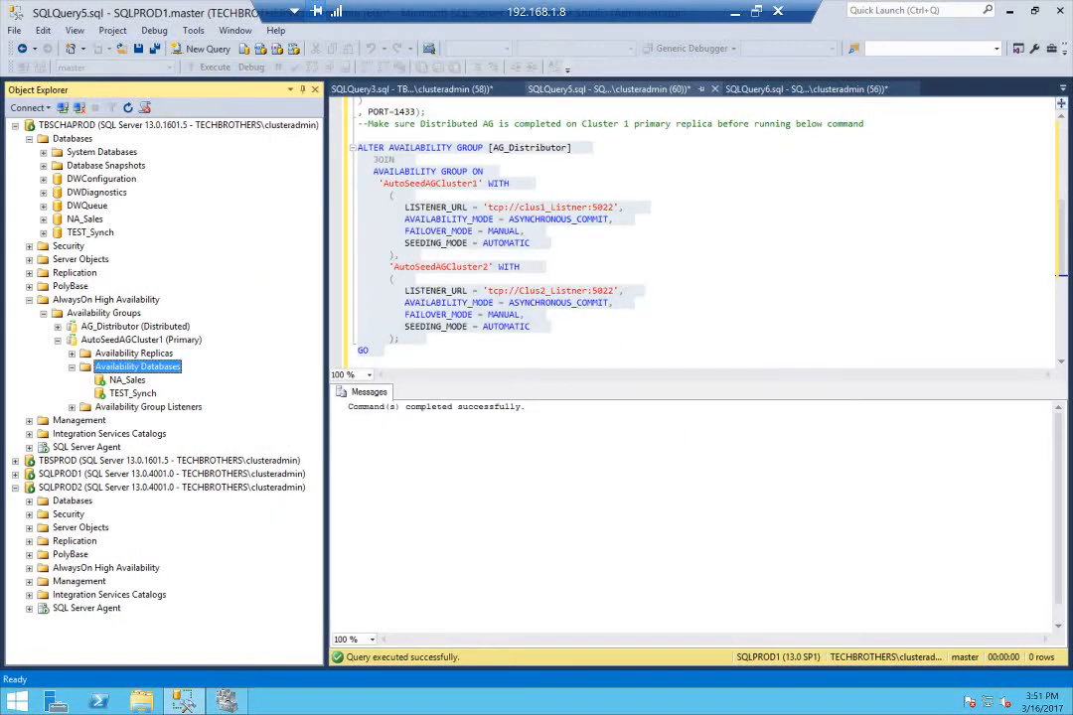
Collapse the TBSCHAPROD folders and refresh AutoSeedAGCluster1's availability databases on TBSPROD to check for TEST_Synch
click(29, 299)
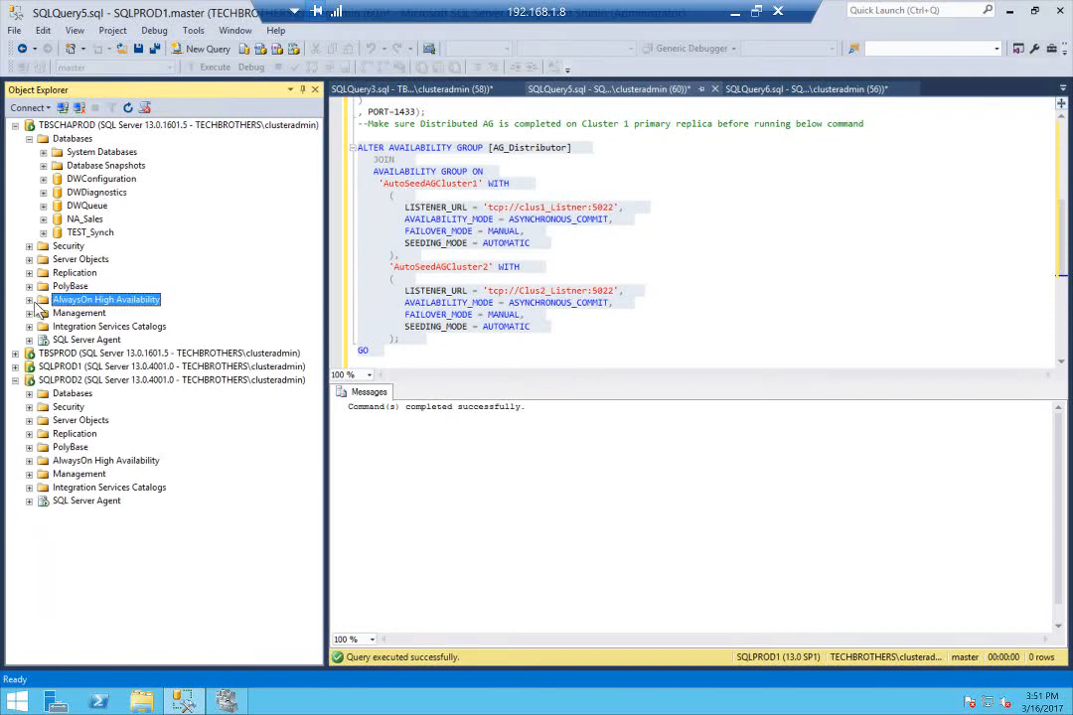
click(29, 139)
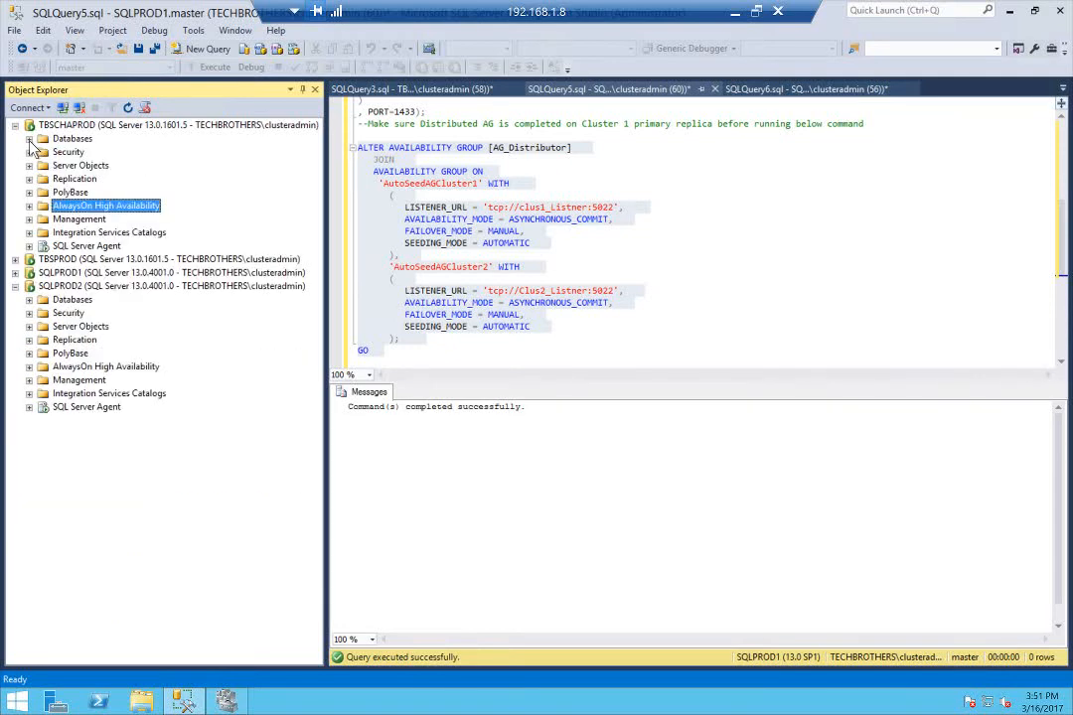
click(75, 259)
click(14, 260)
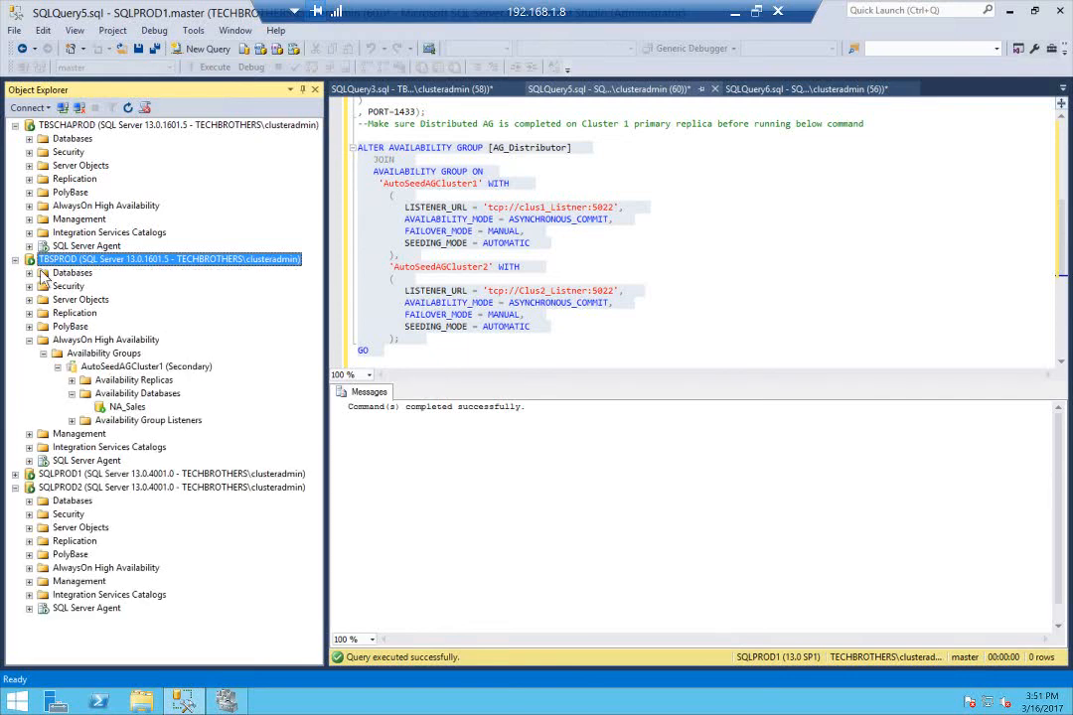
right_click(125, 395)
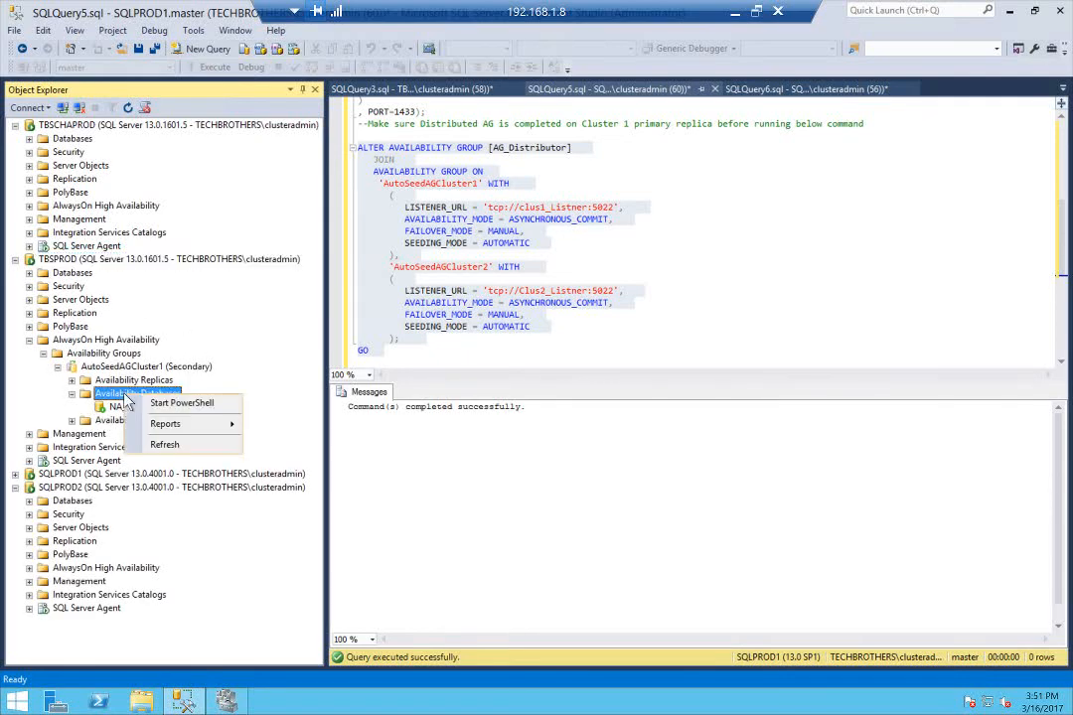
click(161, 444)
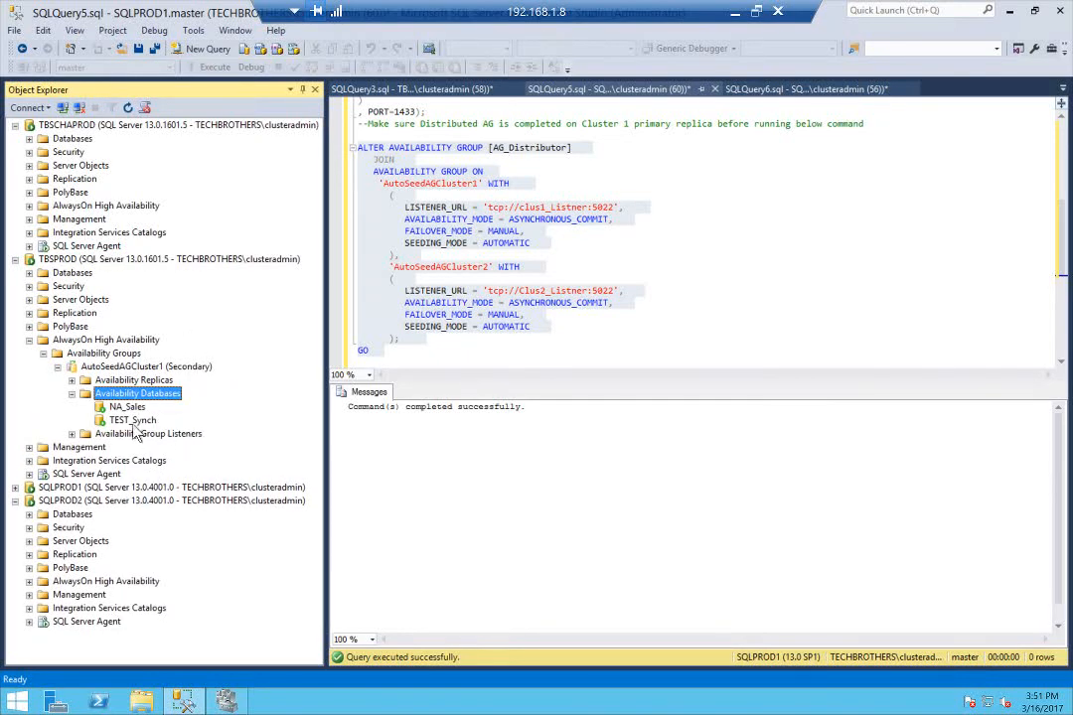
click(134, 421)
click(28, 340)
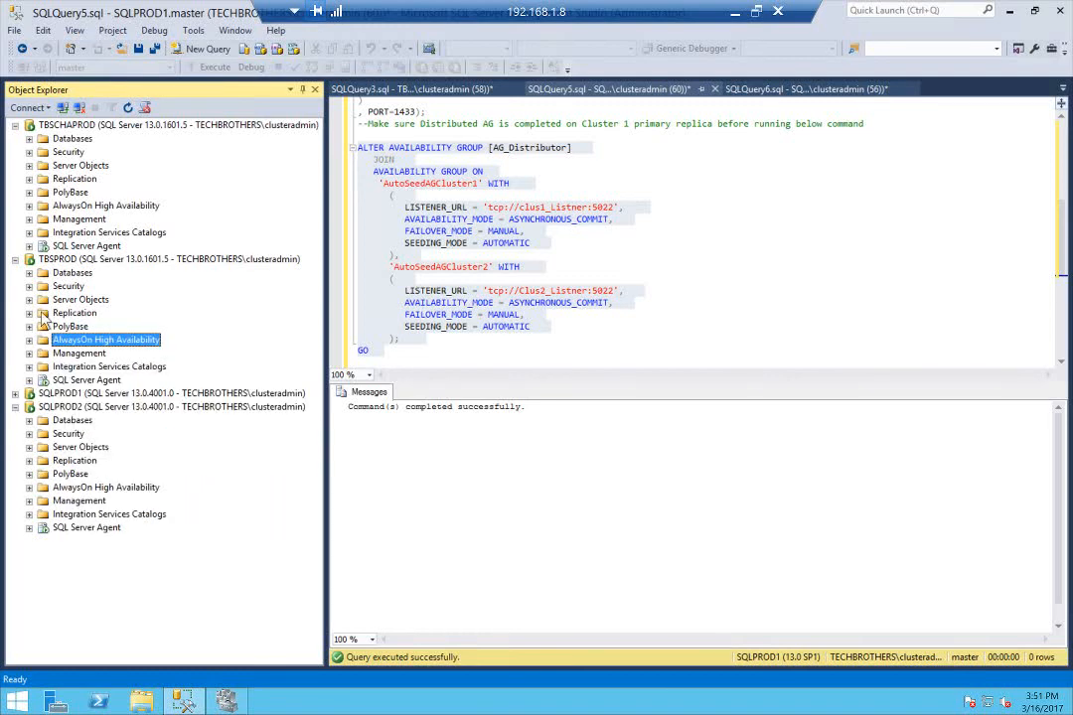
Refresh the Databases folder on TBSPROD and check the synchronization state of NA_Sales and TEST_Synch
click(29, 273)
right_click(71, 272)
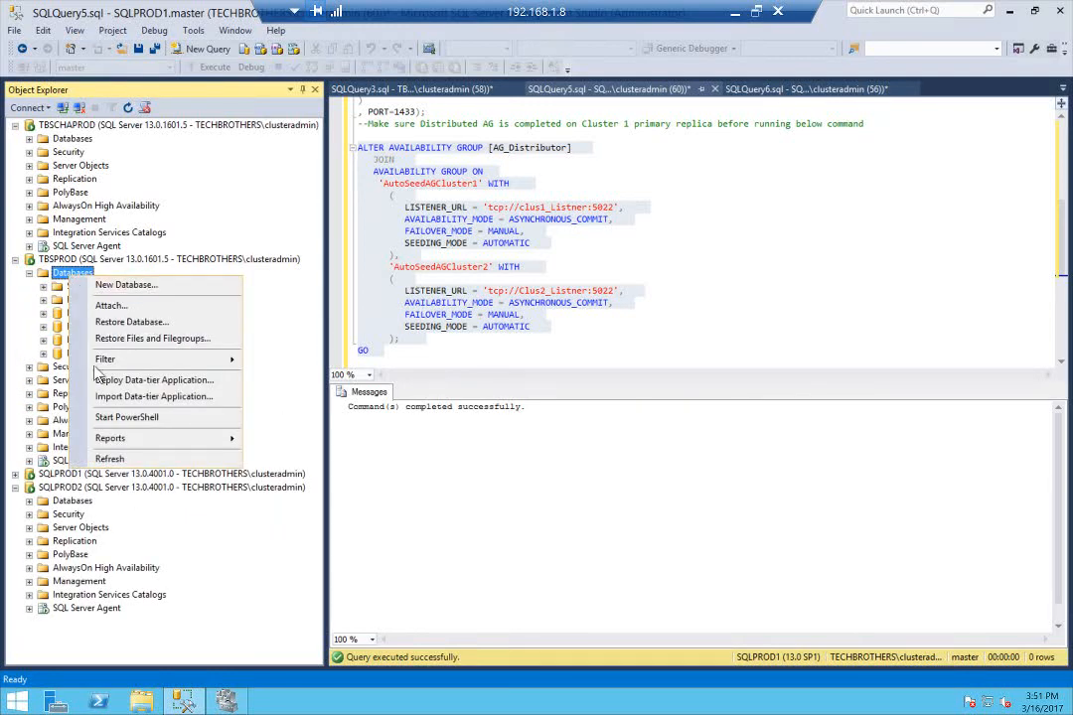
click(111, 459)
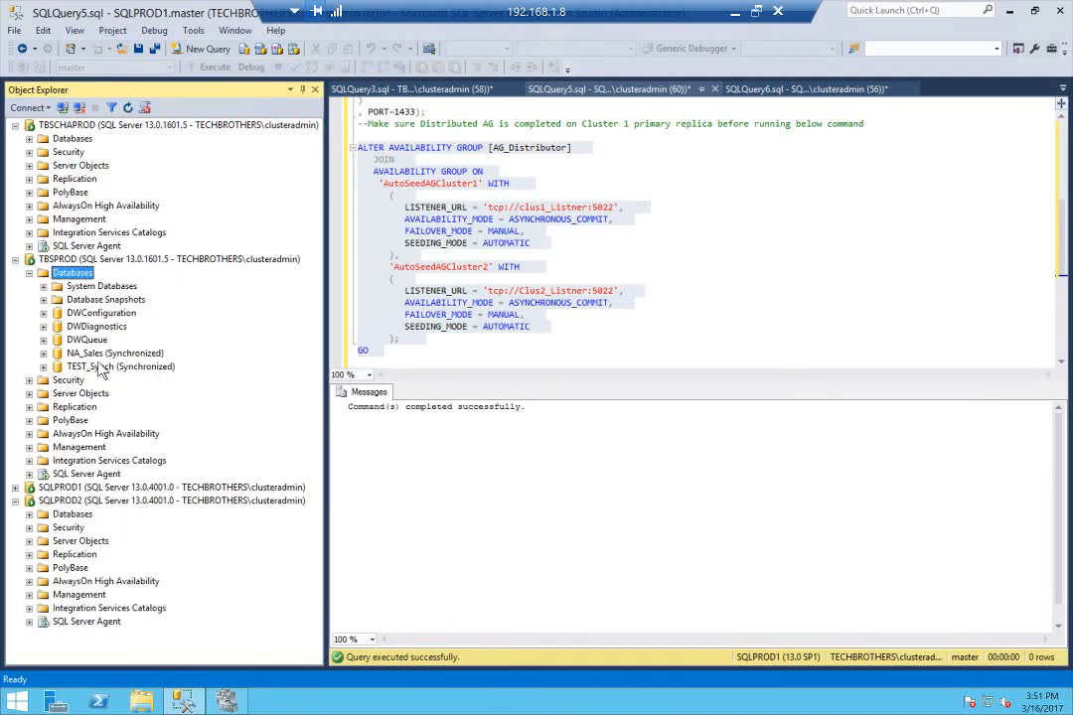
click(100, 353)
click(115, 368)
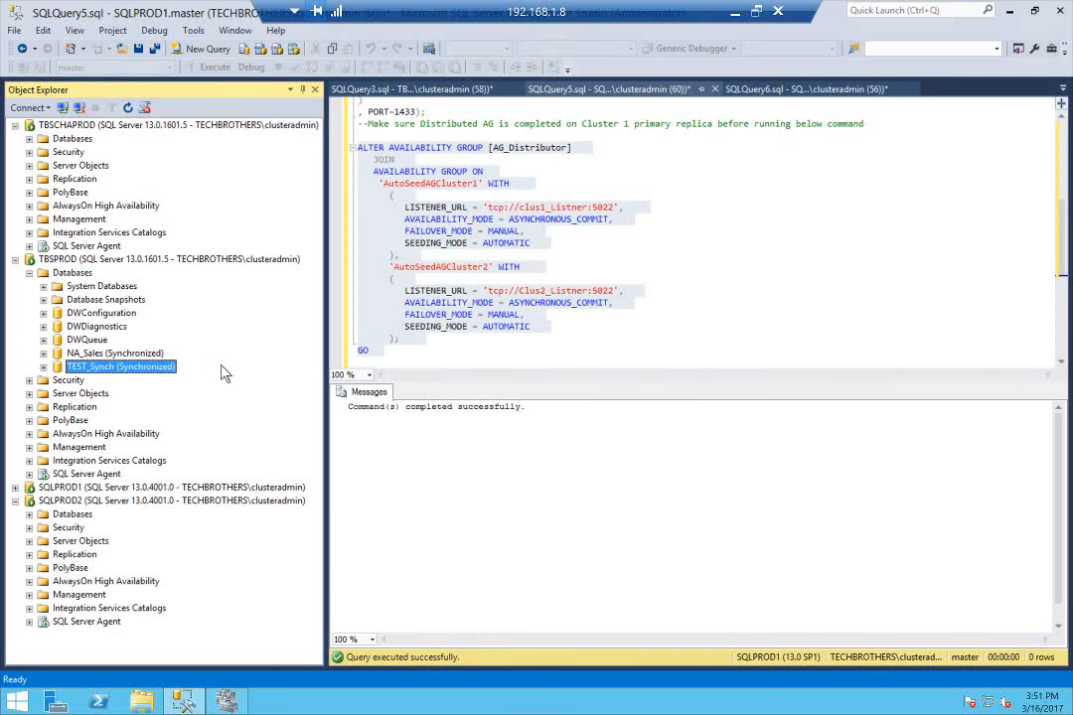
Collapse SQLPROD2, expand SQLPROD1 and refresh its Databases folder to check whether TEST_Synch has been seeded
click(15, 500)
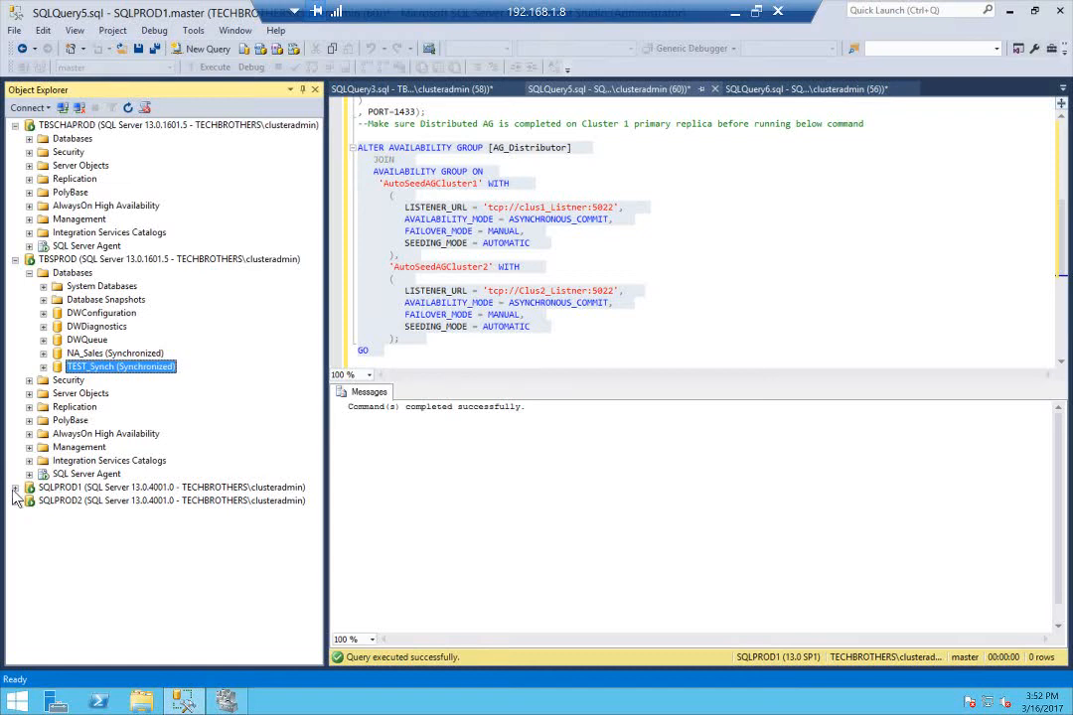
click(15, 488)
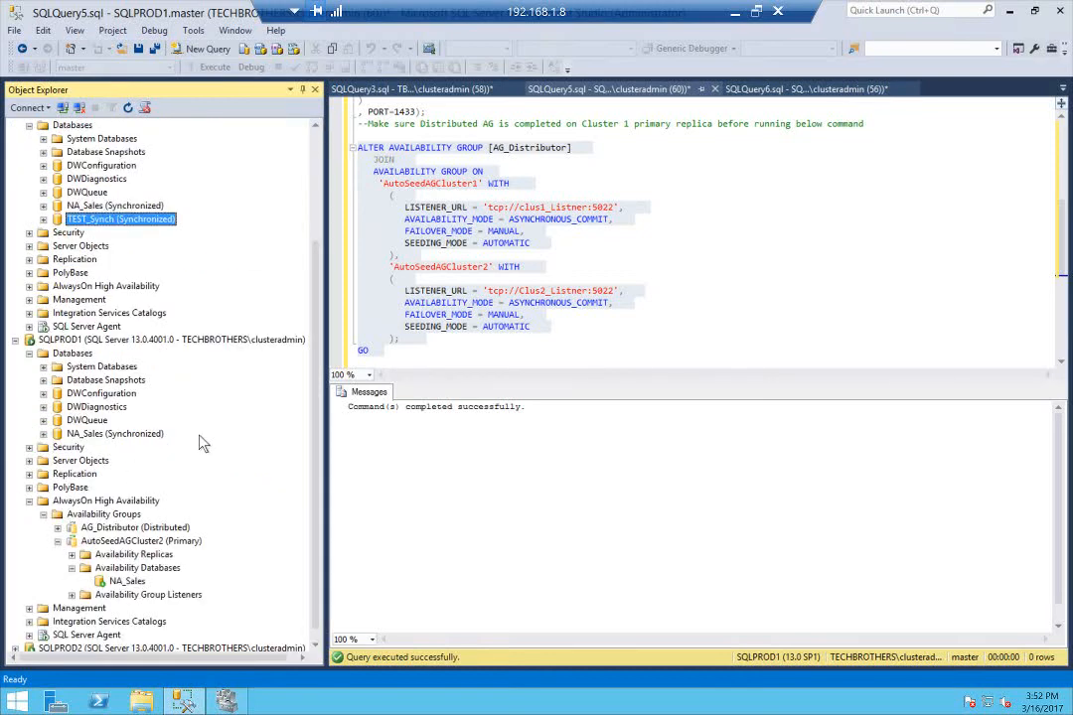
right_click(72, 353)
click(159, 538)
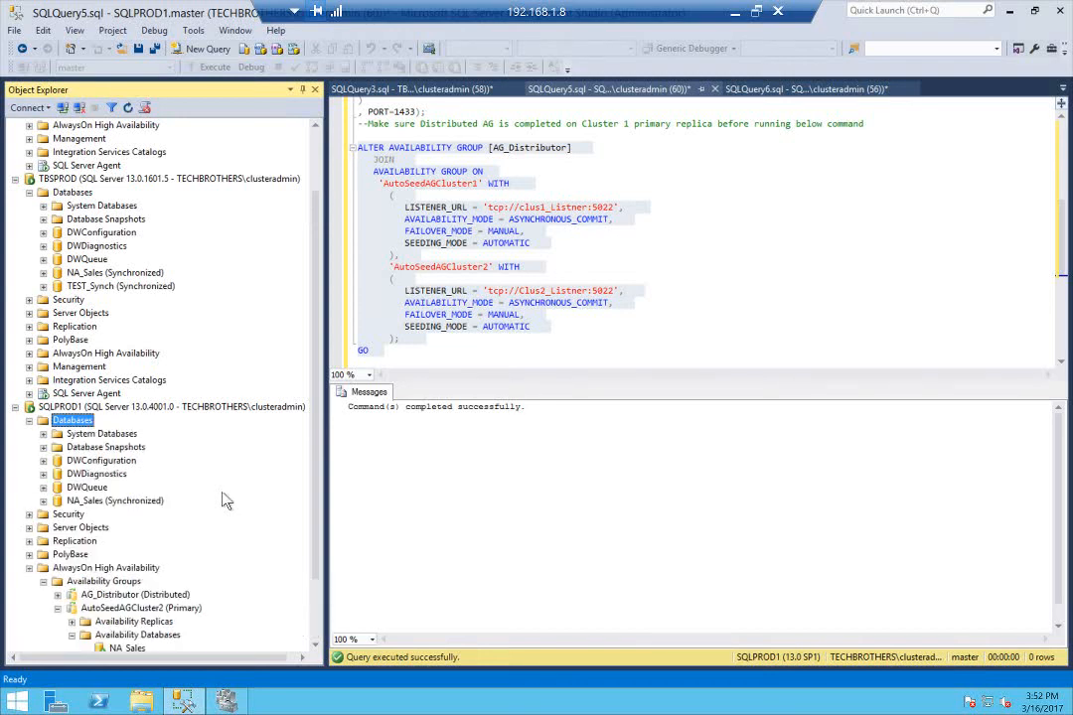
Refresh the availability databases of AutoSeedAGCluster2 on SQLPROD1 to check for TEST_Synch
scroll(226, 496, down, 2)
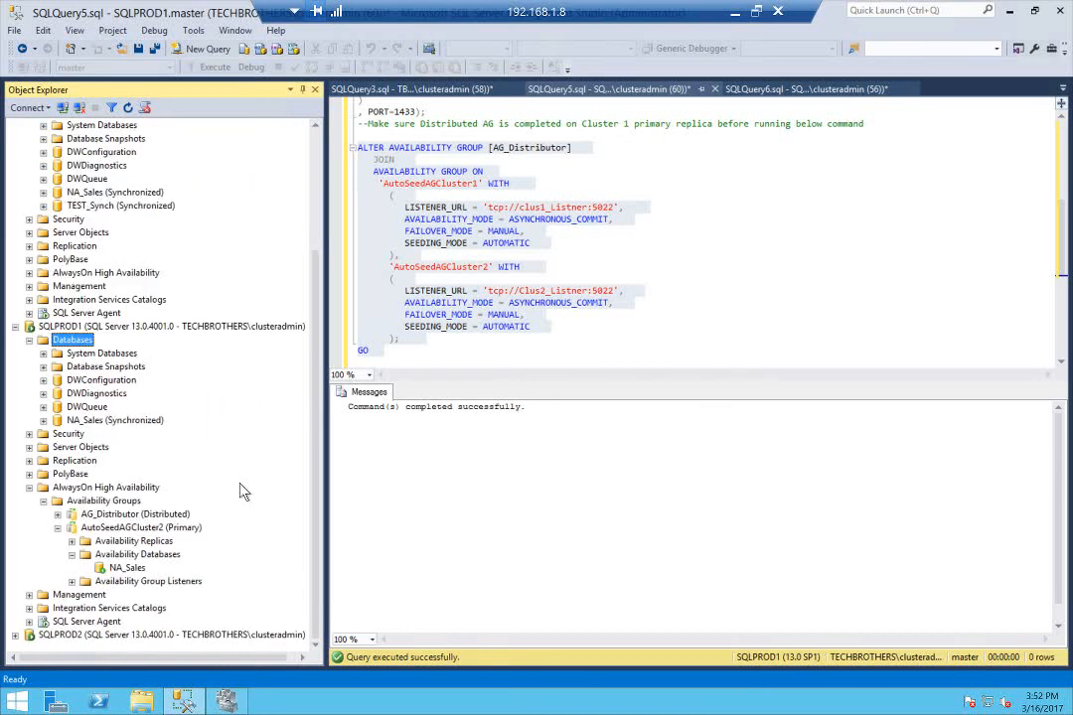
click(151, 554)
right_click(148, 559)
click(195, 628)
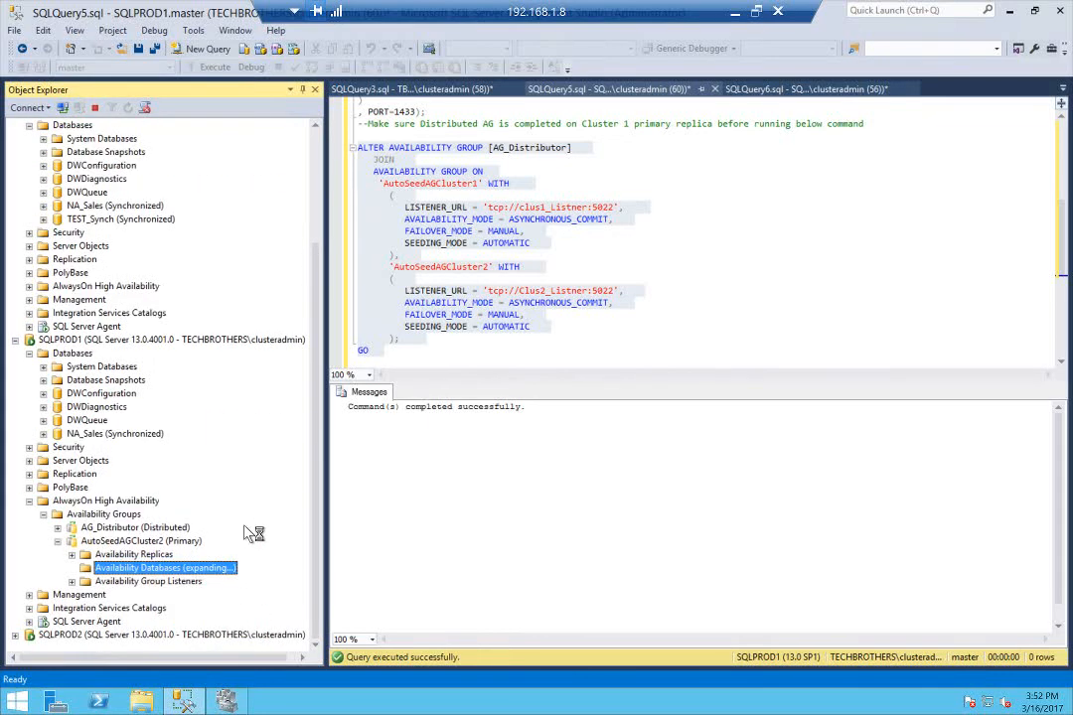